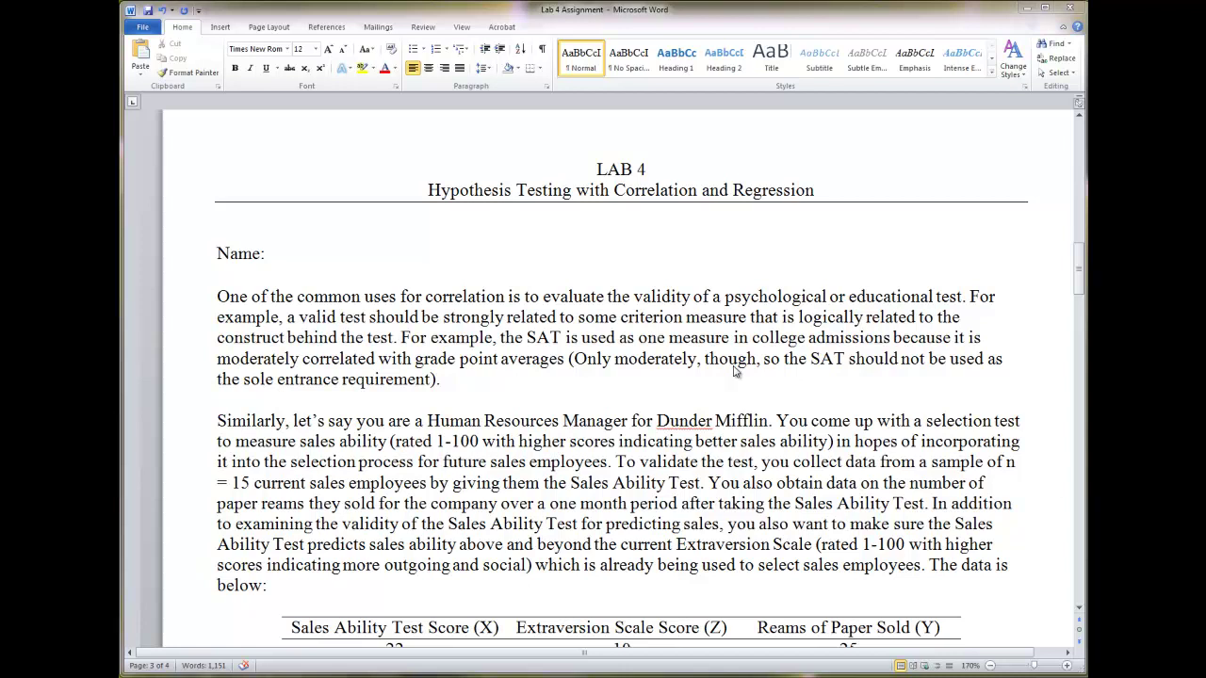
Step: Read the Sales Ability Test scenario and examine the data table, especially the Extraversion Scale Score column
scroll(681, 421, "down", 3)
scroll(680, 421, "down", 4)
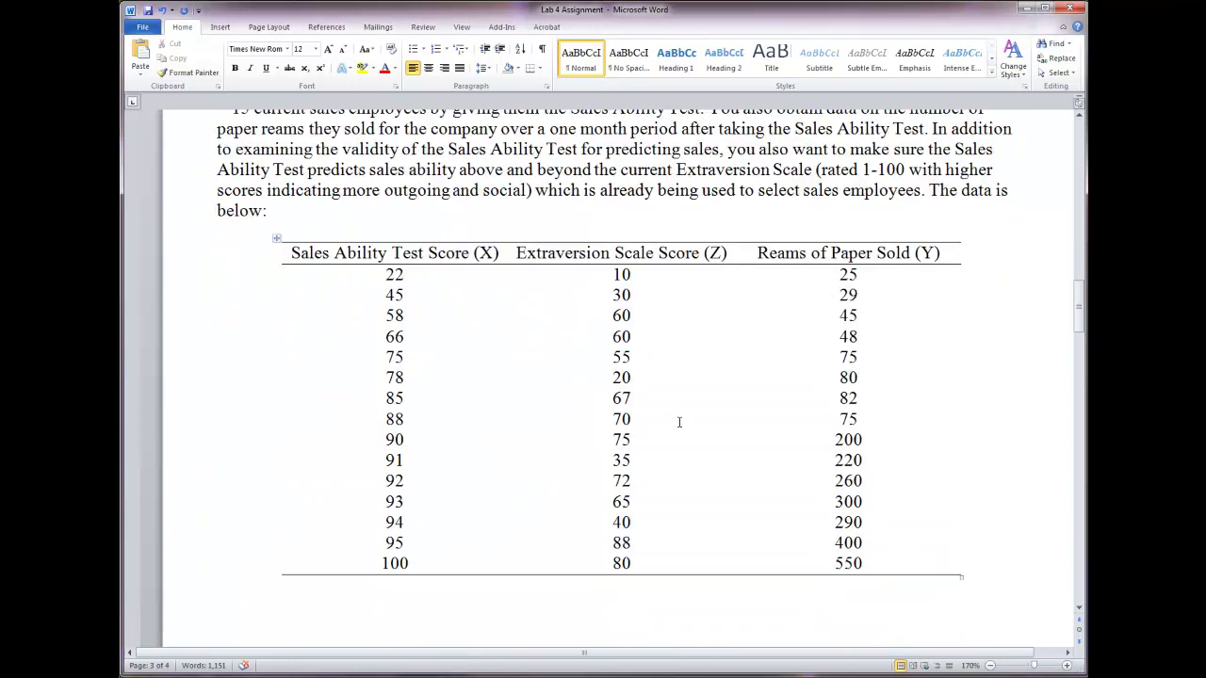
scroll(679, 421, "up", 1)
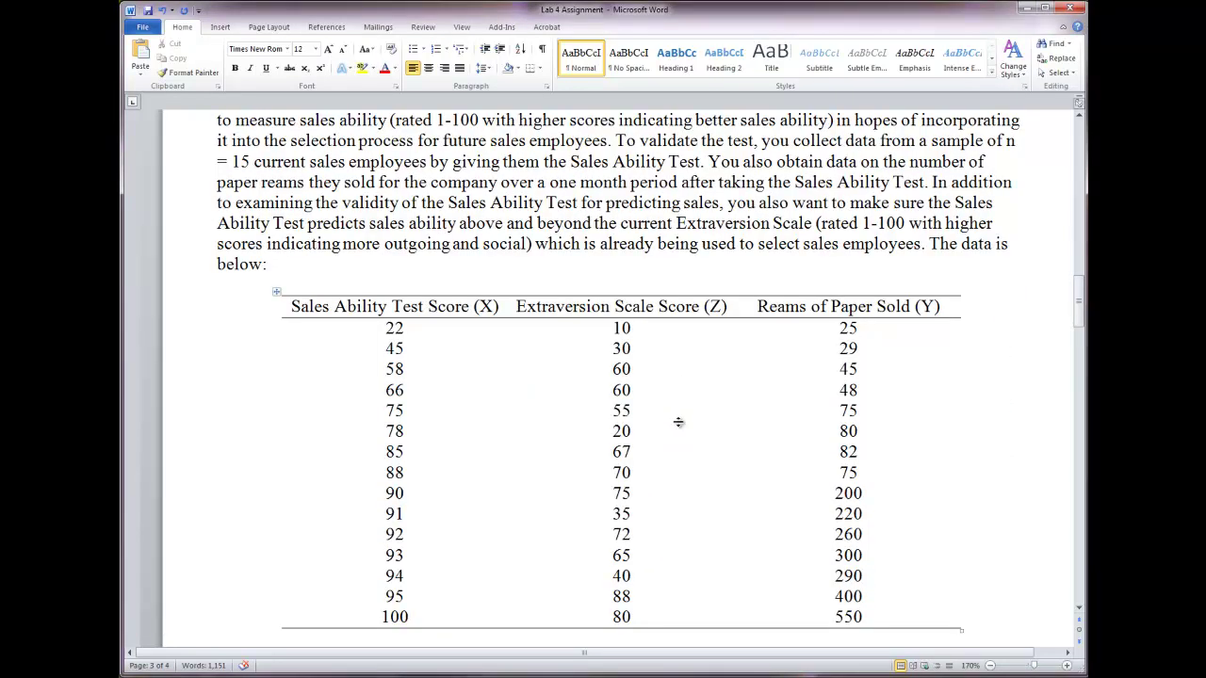
scroll(678, 422, "up", 1)
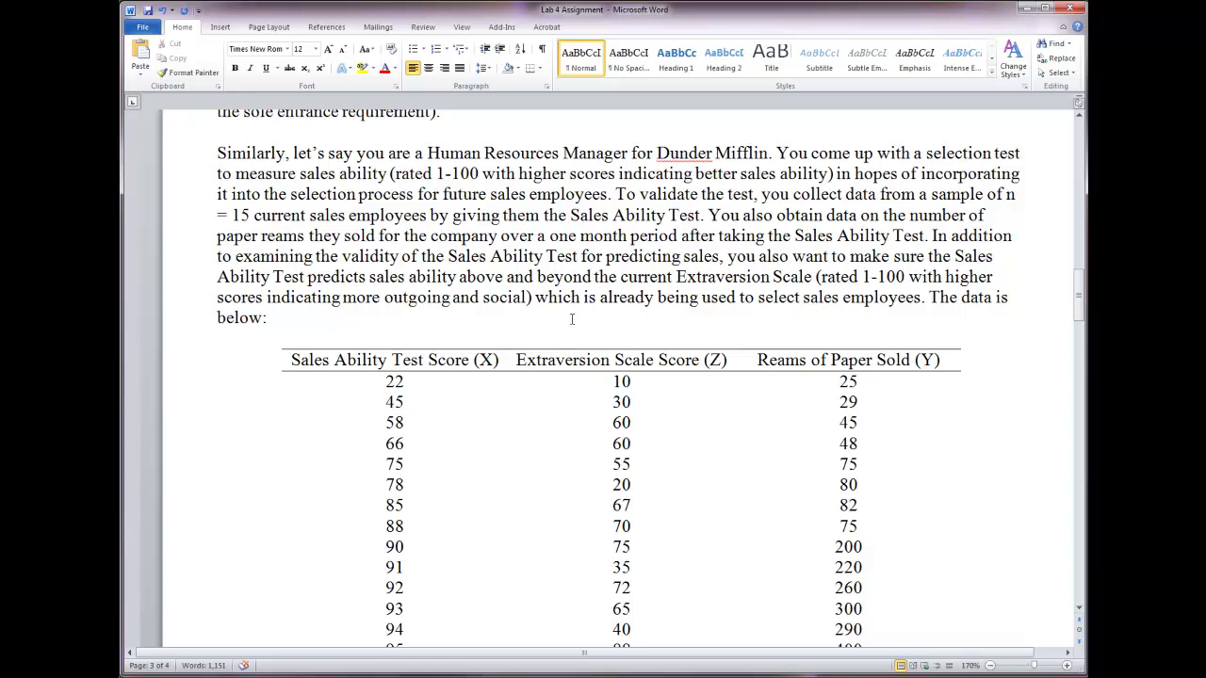
left_click(517, 361)
left_click_drag(518, 361, 727, 567)
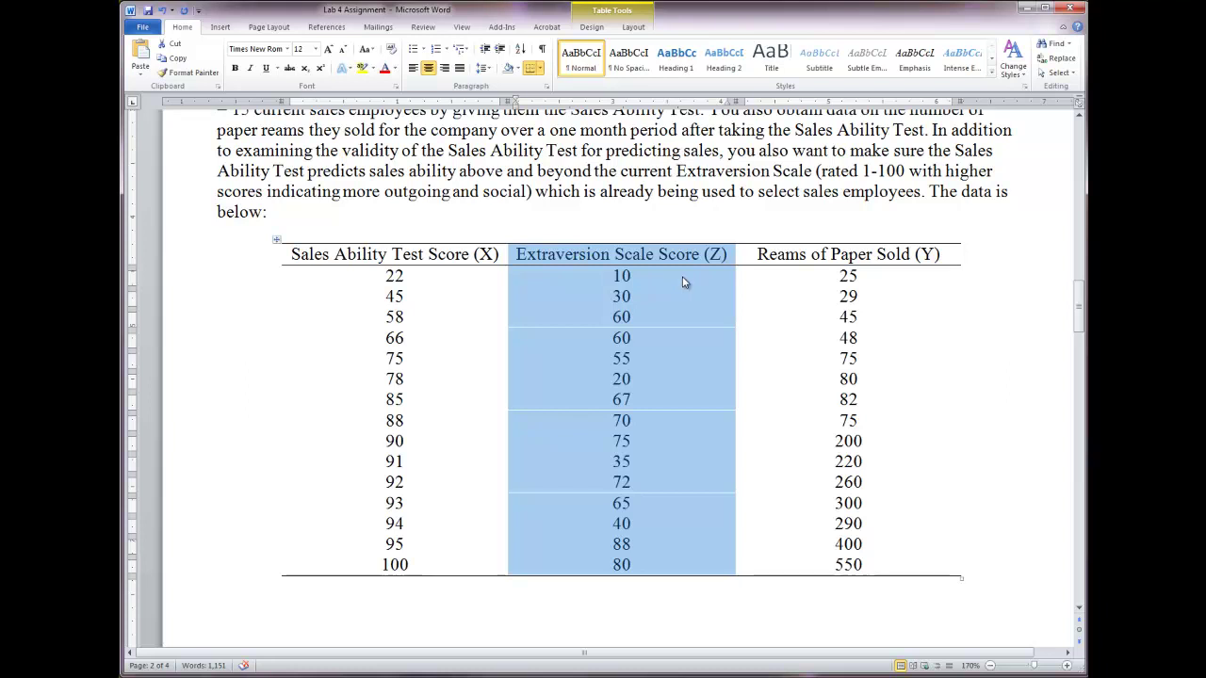
left_click(971, 415)
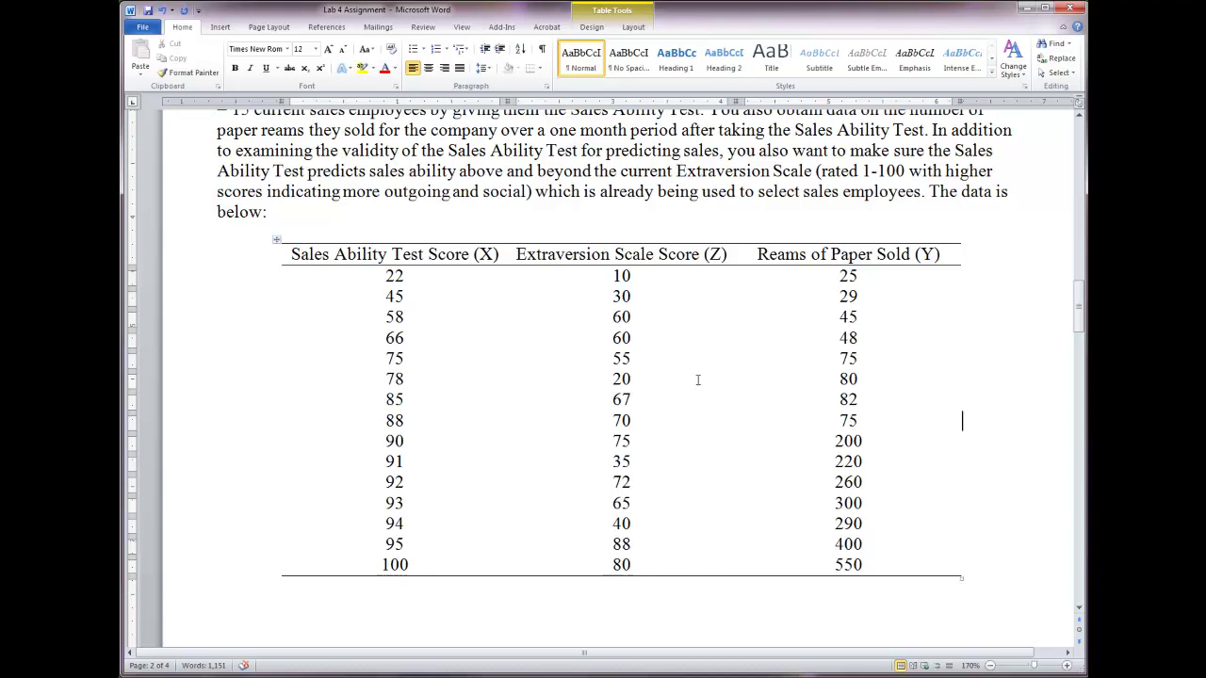
left_click(950, 196)
scroll(947, 224, "down", 10)
scroll(951, 225, "up", 7)
scroll(951, 225, "up", 3)
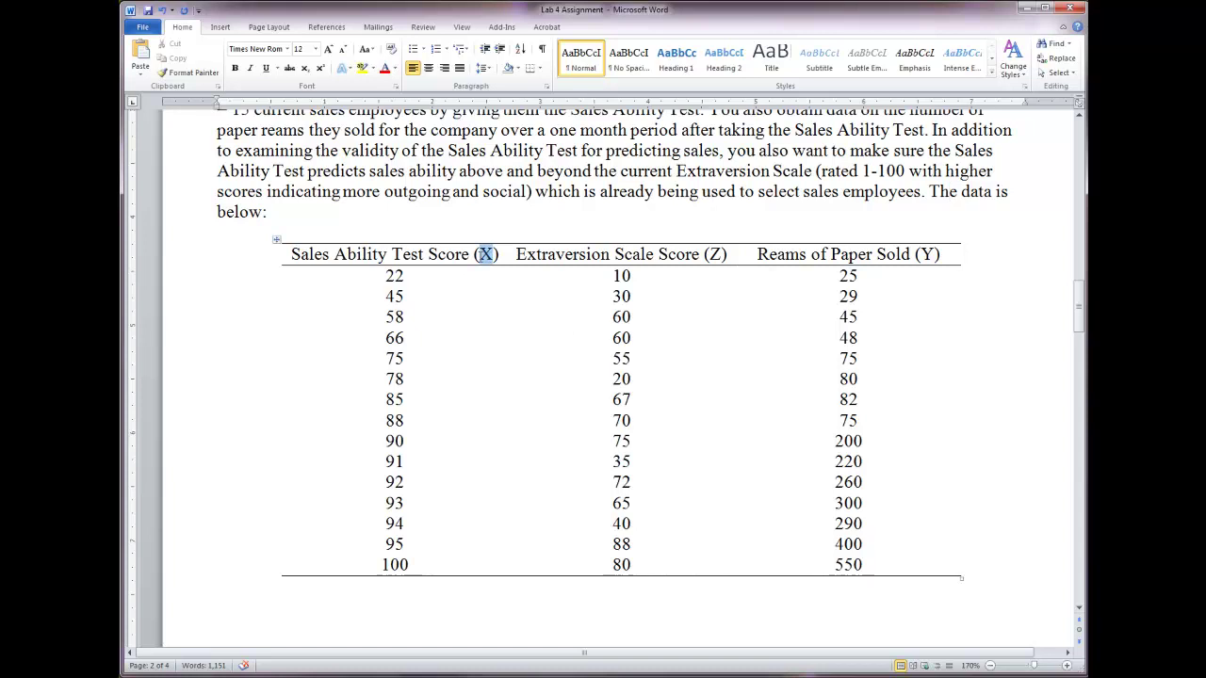
Step: Examine the X, Y and Z variable labels in the table header and the scatterplot questions that follow the table
left_click(436, 254)
double_click(927, 254)
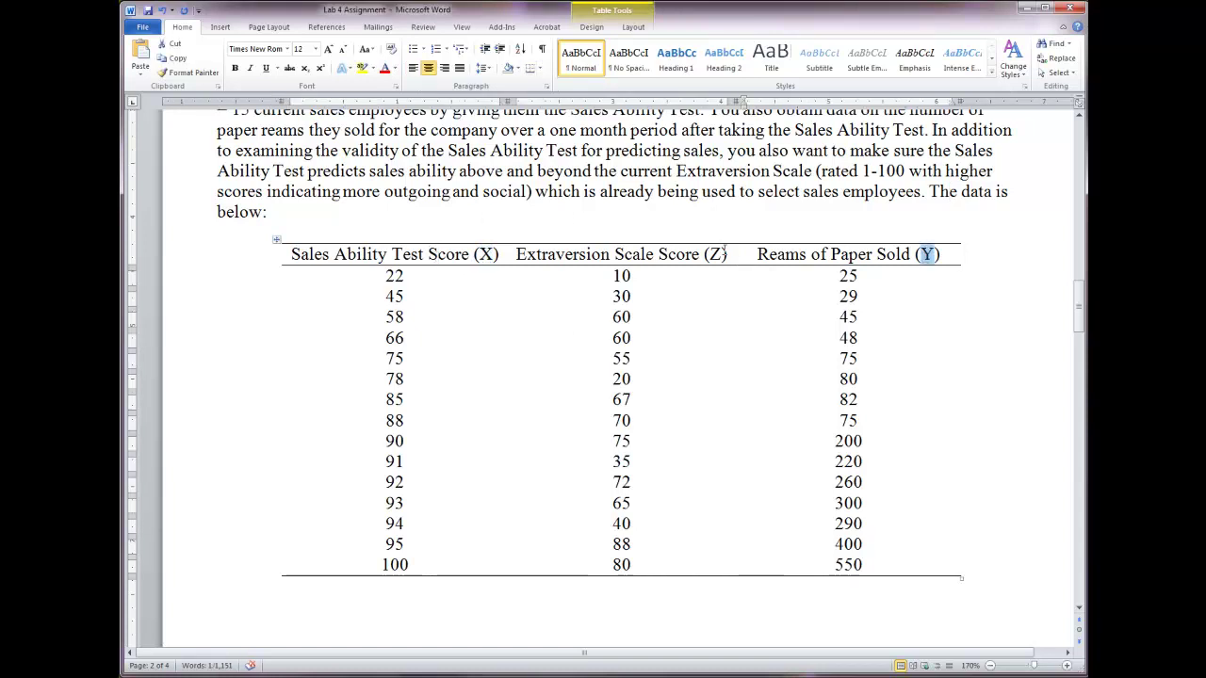
left_click(722, 256)
double_click(715, 254)
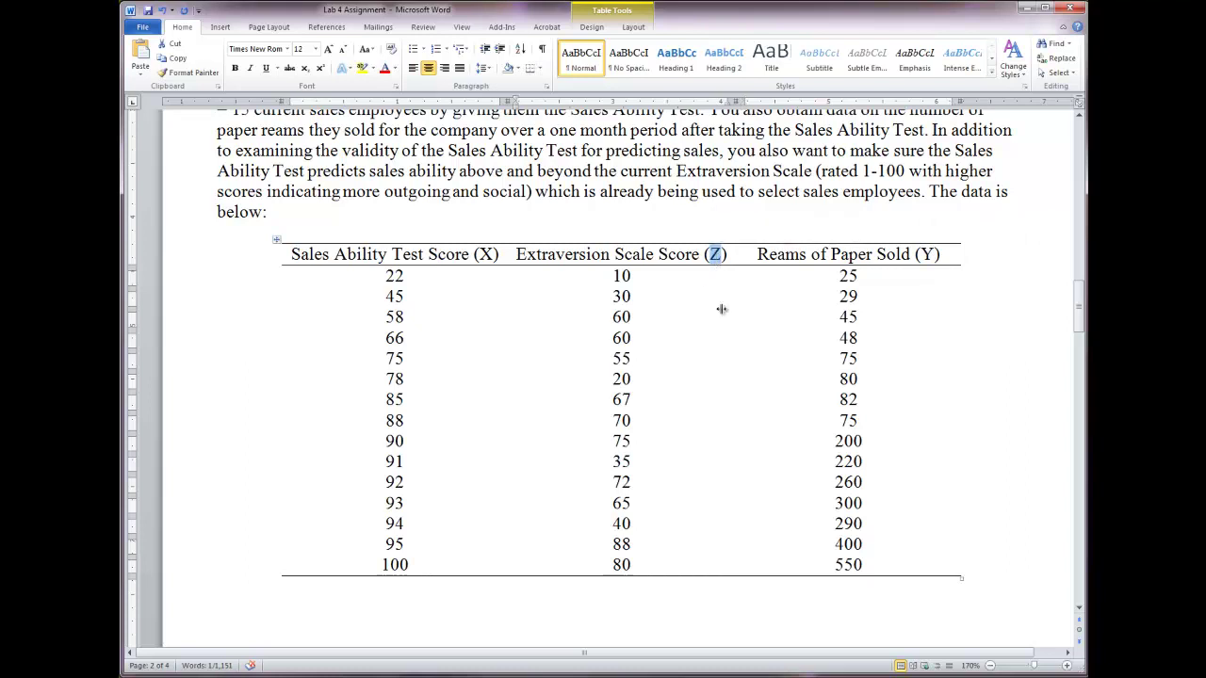
mouse_move(718, 254)
left_click(982, 259)
scroll(961, 286, "down", 10)
scroll(903, 317, "down", 5)
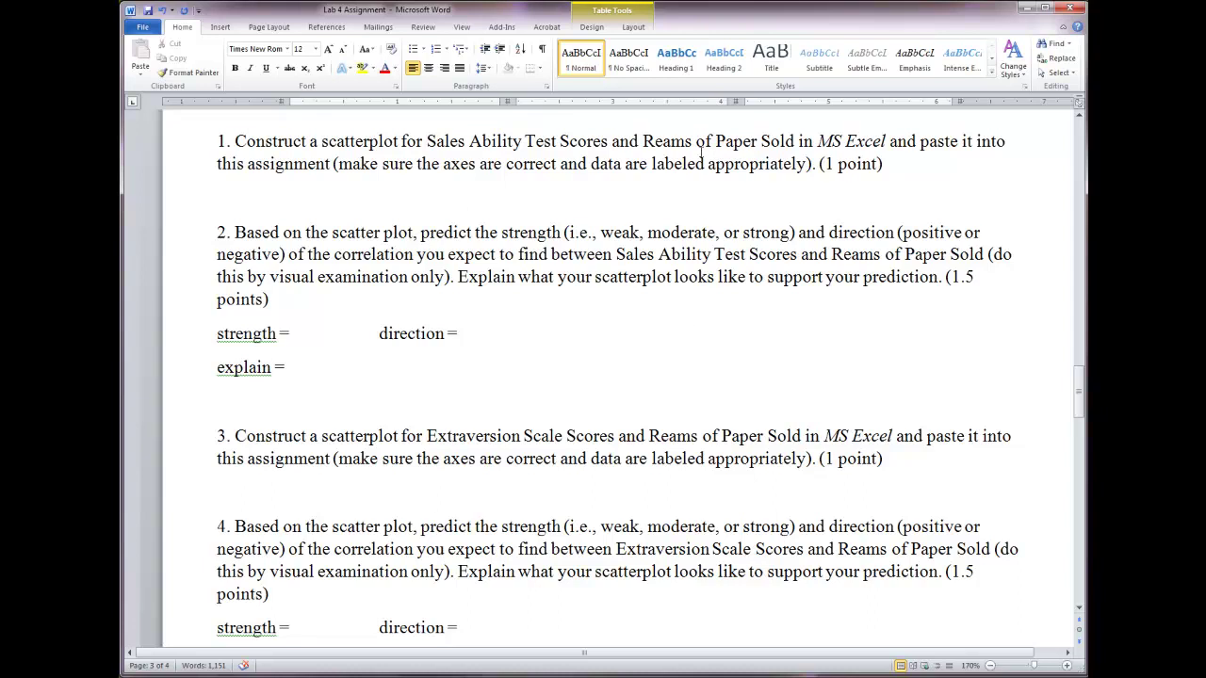
Step: Copy the whole three-column data table from the assignment and paste it into cell A1 of the blank Excel workbook
scroll(513, 472, "up", 4)
scroll(512, 472, "up", 12)
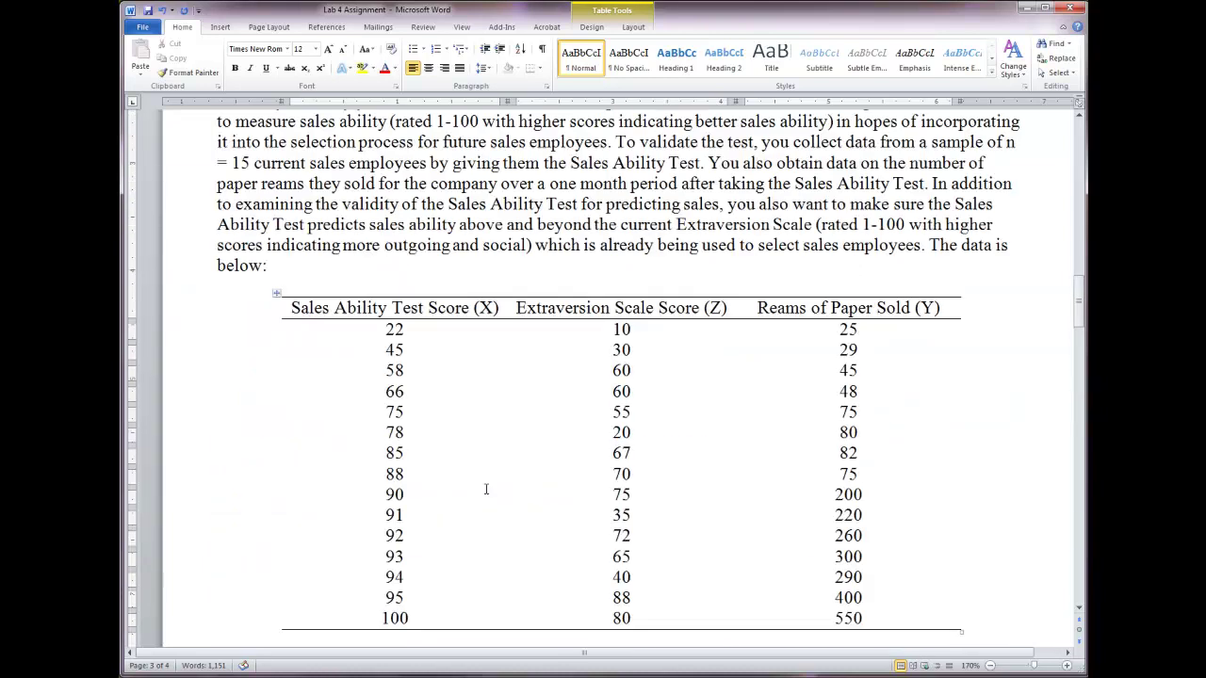
left_click(279, 349)
key("ctrl+c")
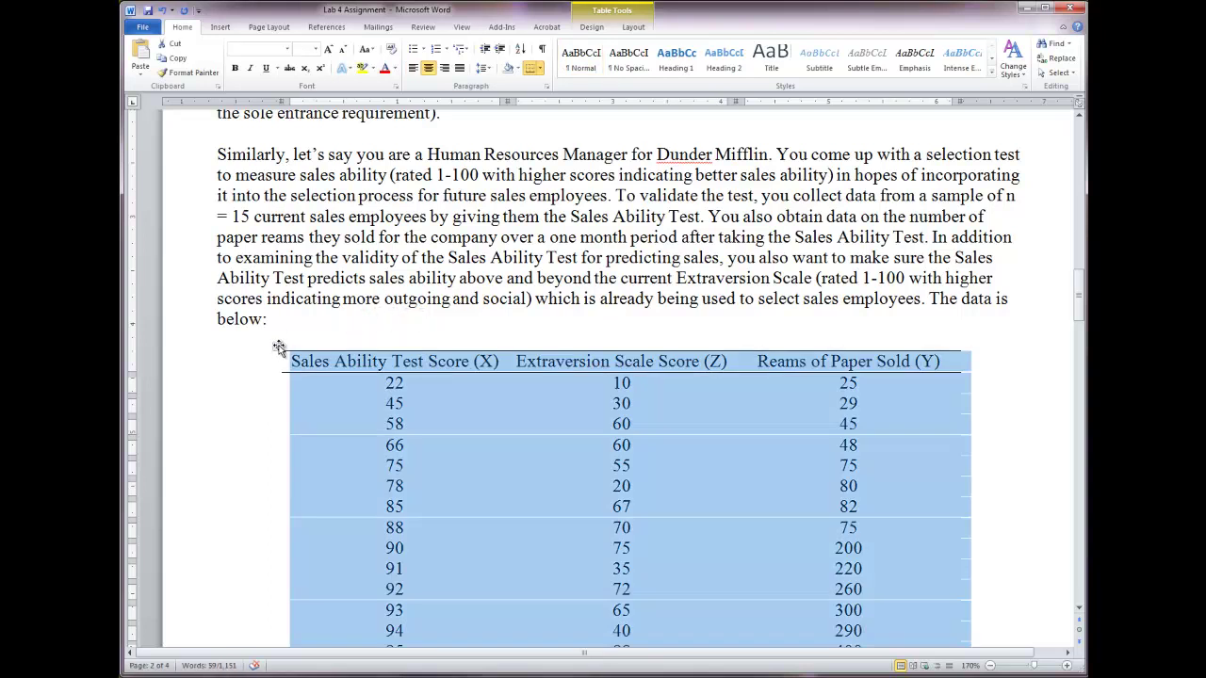
left_click(253, 677)
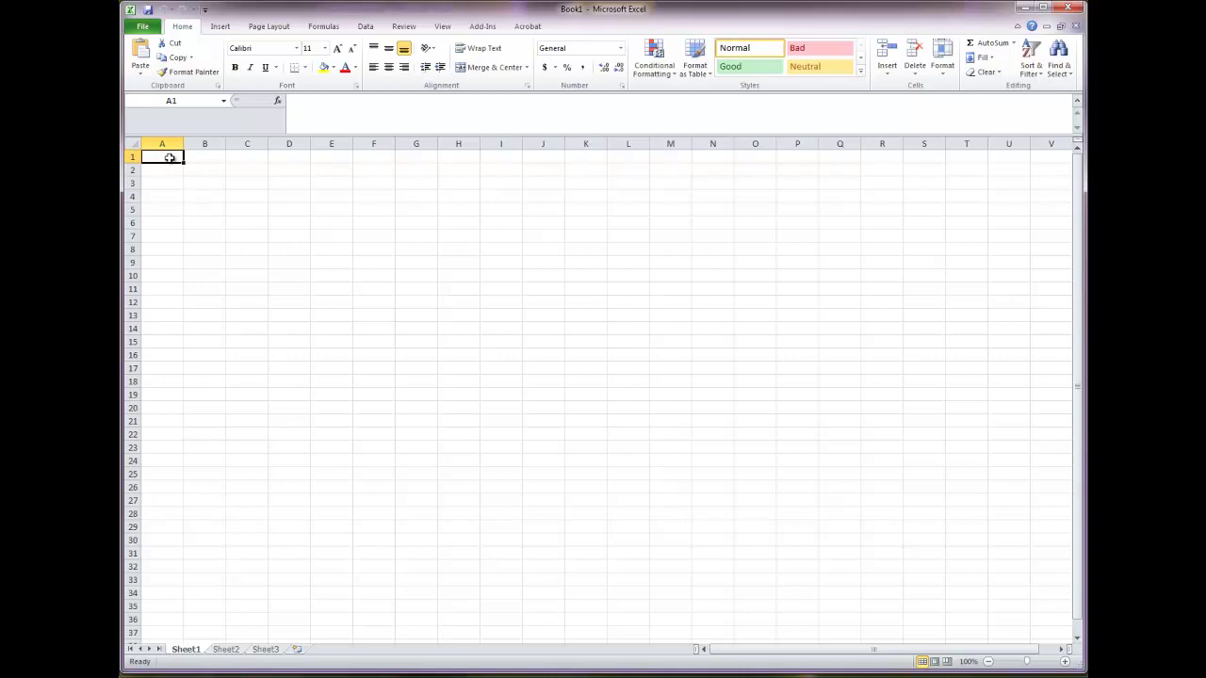
key("ctrl+v")
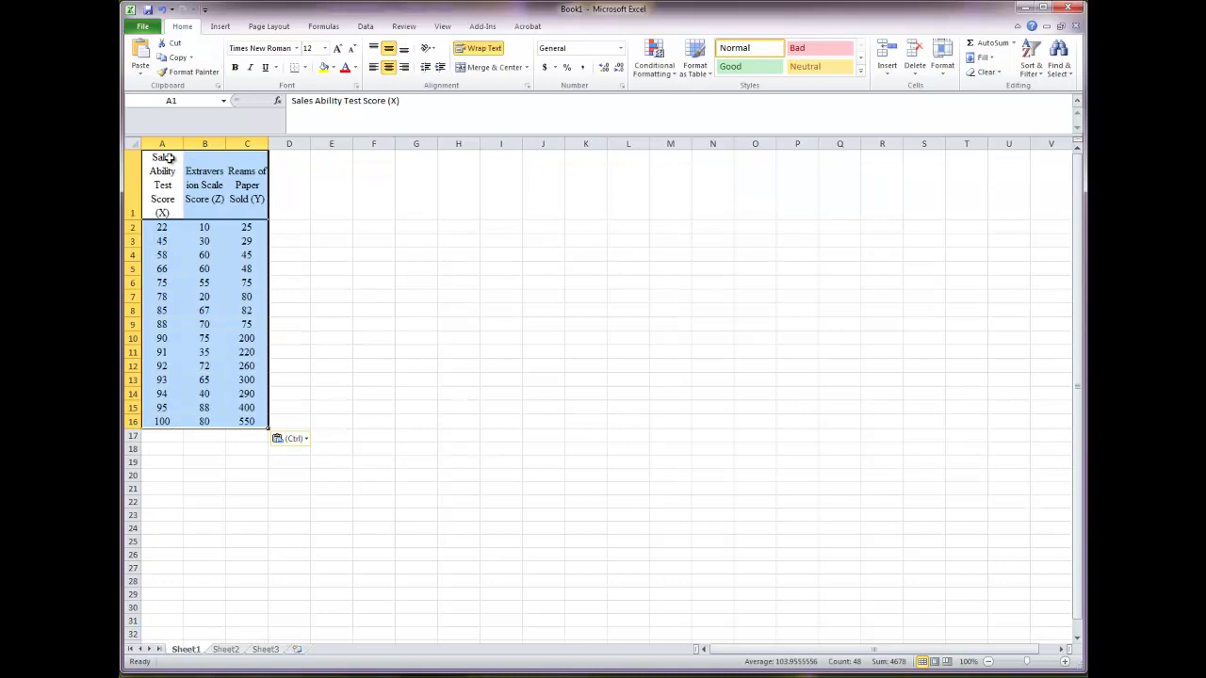
left_click(346, 305)
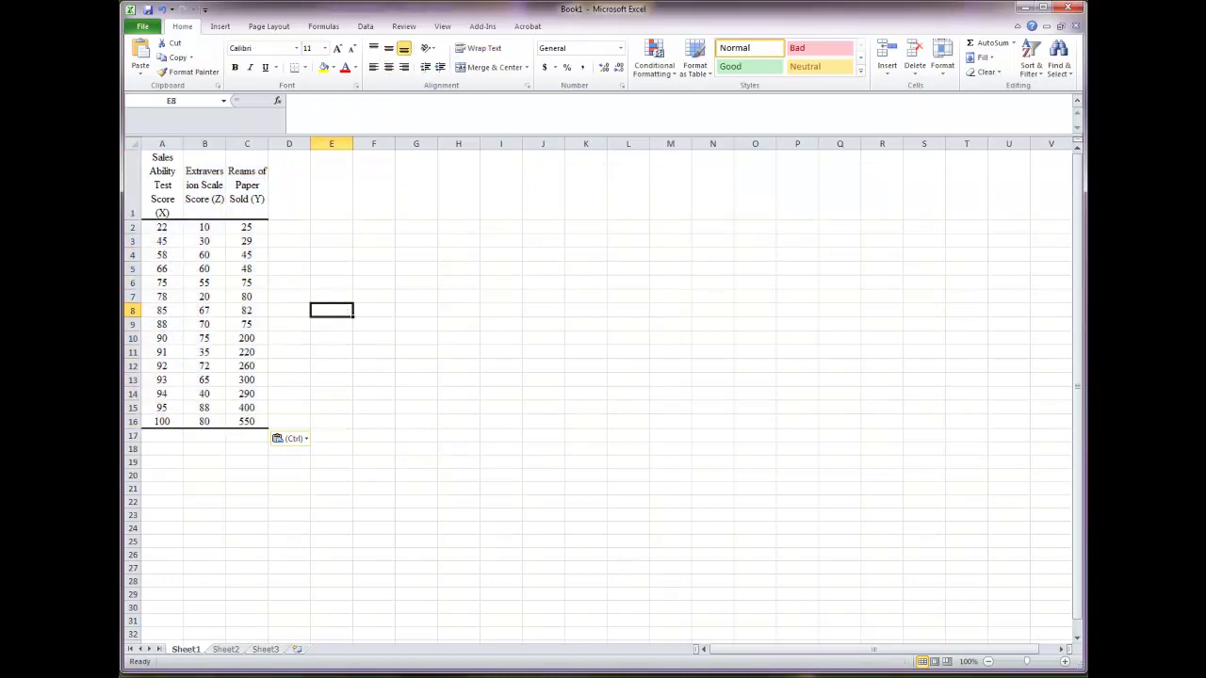
Step: Check question 1 in the Word assignment, and in Excel insert a markers-only scatter chart from A1:A16 and C1:C16
key("alt+Tab")
scroll(376, 304, "down", 12)
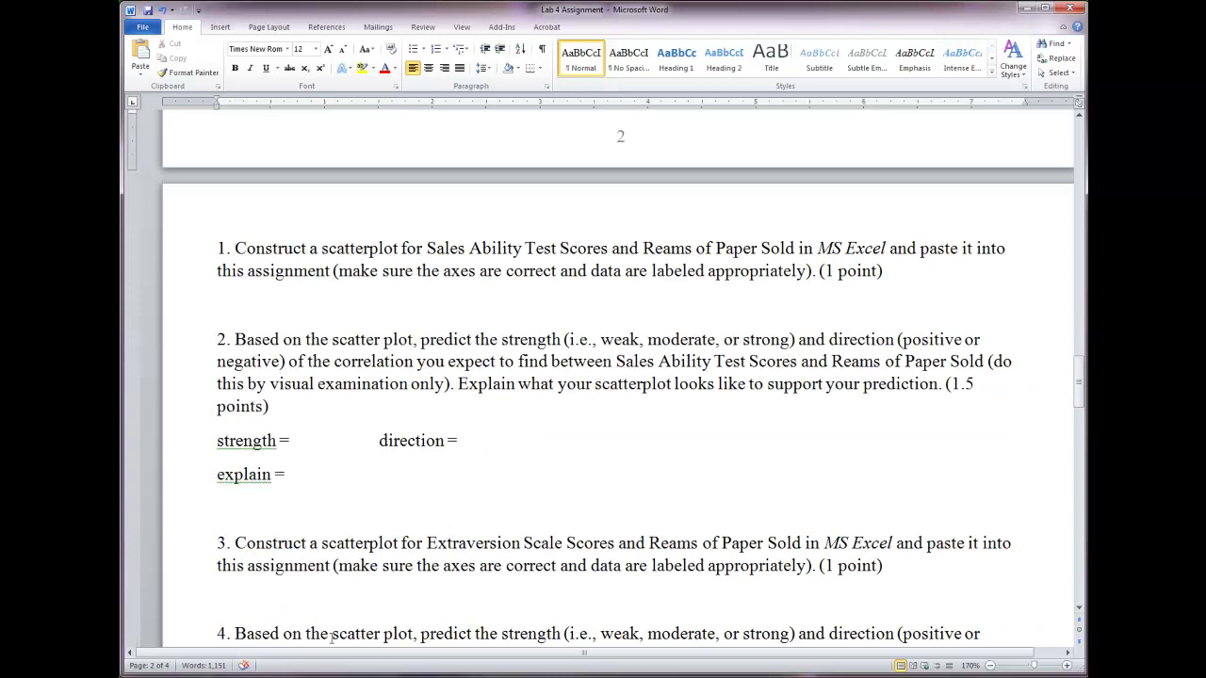
key("alt+Tab")
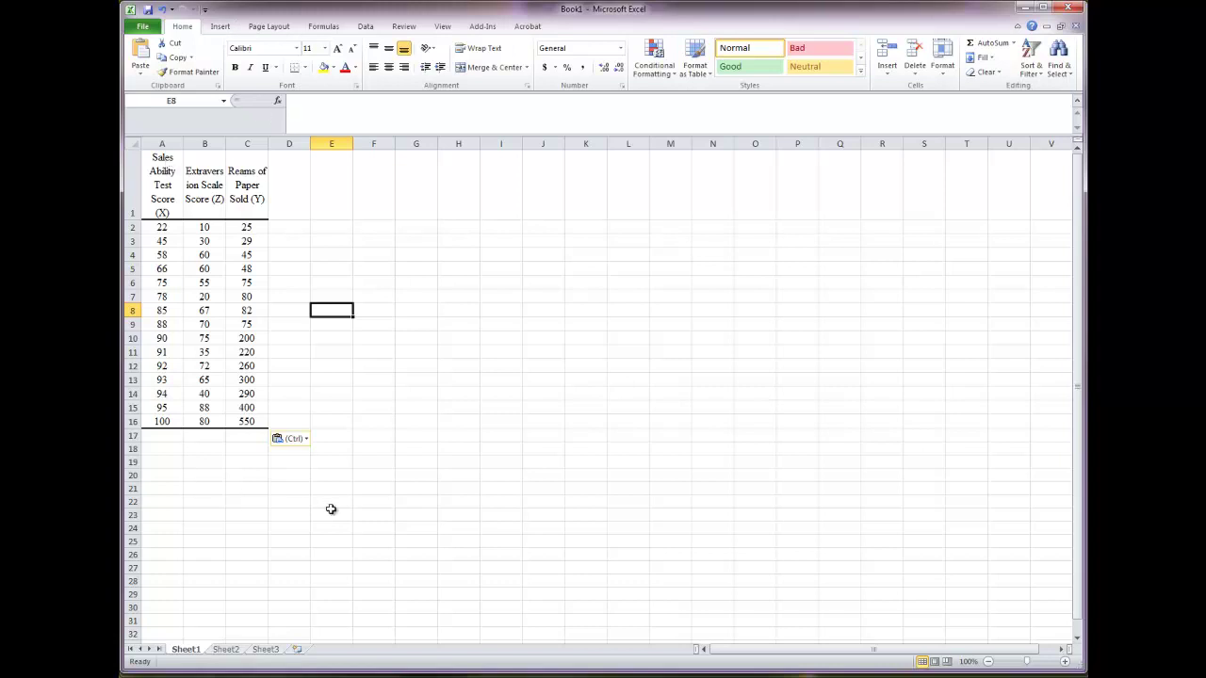
left_click_drag(166, 171, 159, 437)
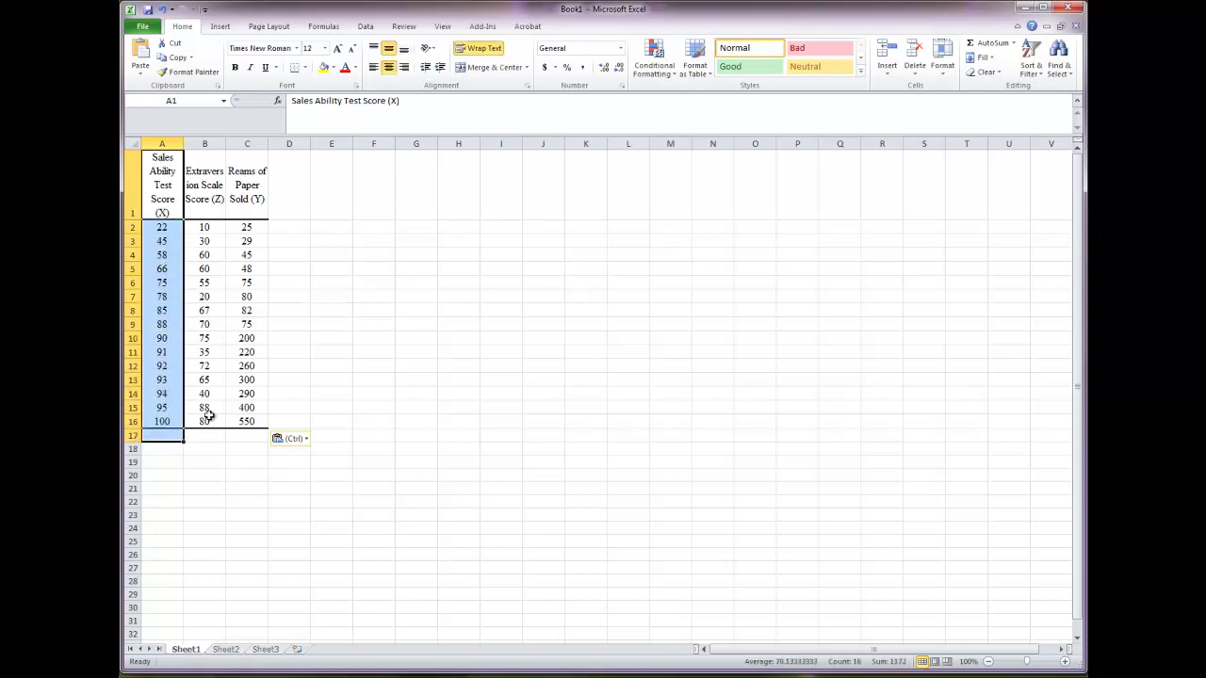
left_click(202, 456)
left_click_drag(163, 162, 165, 421)
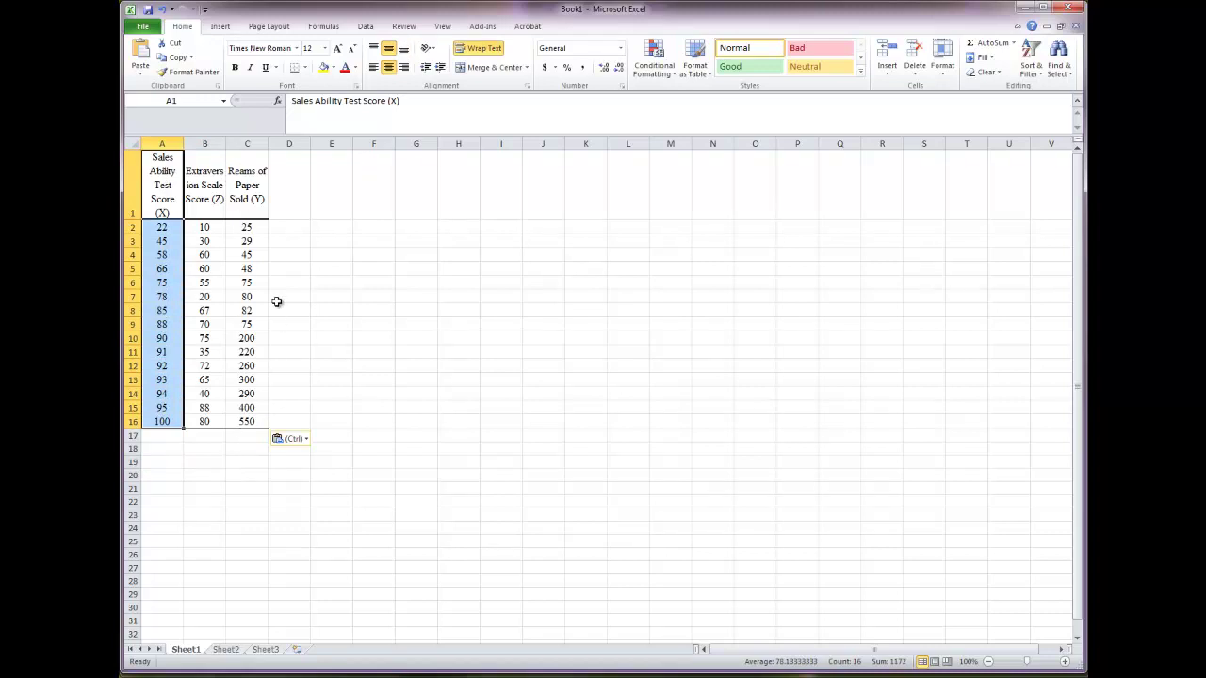
left_click_drag(257, 159, 248, 421)
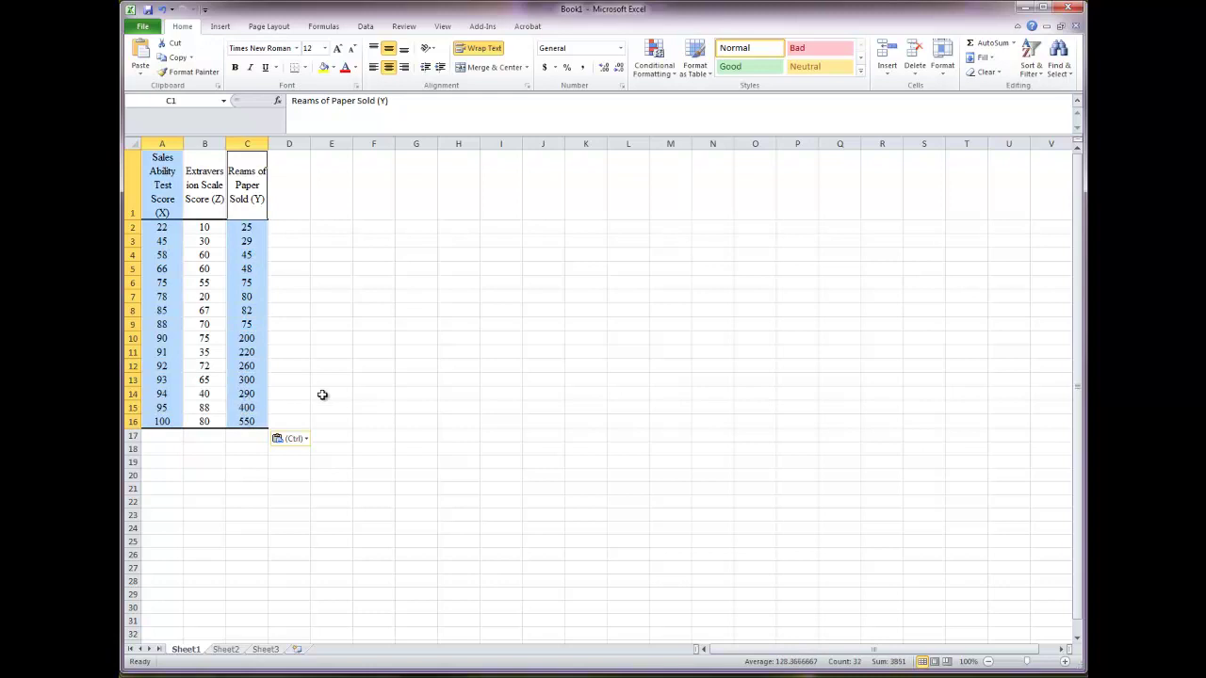
left_click(221, 27)
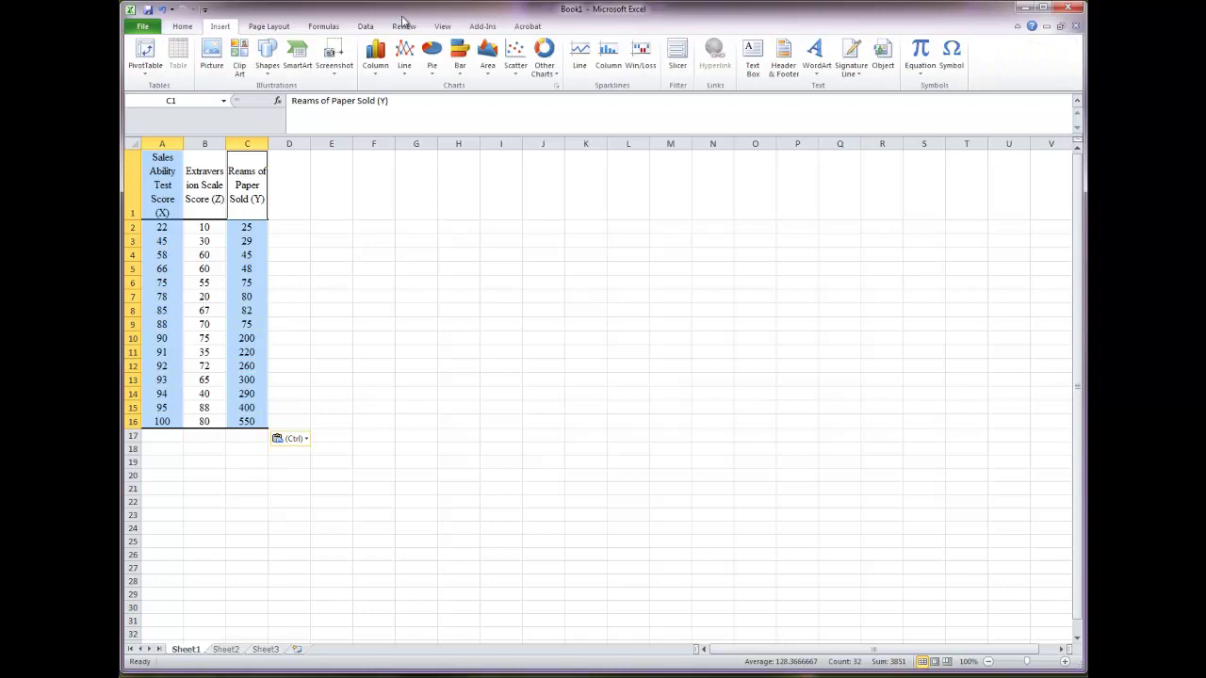
left_click(516, 64)
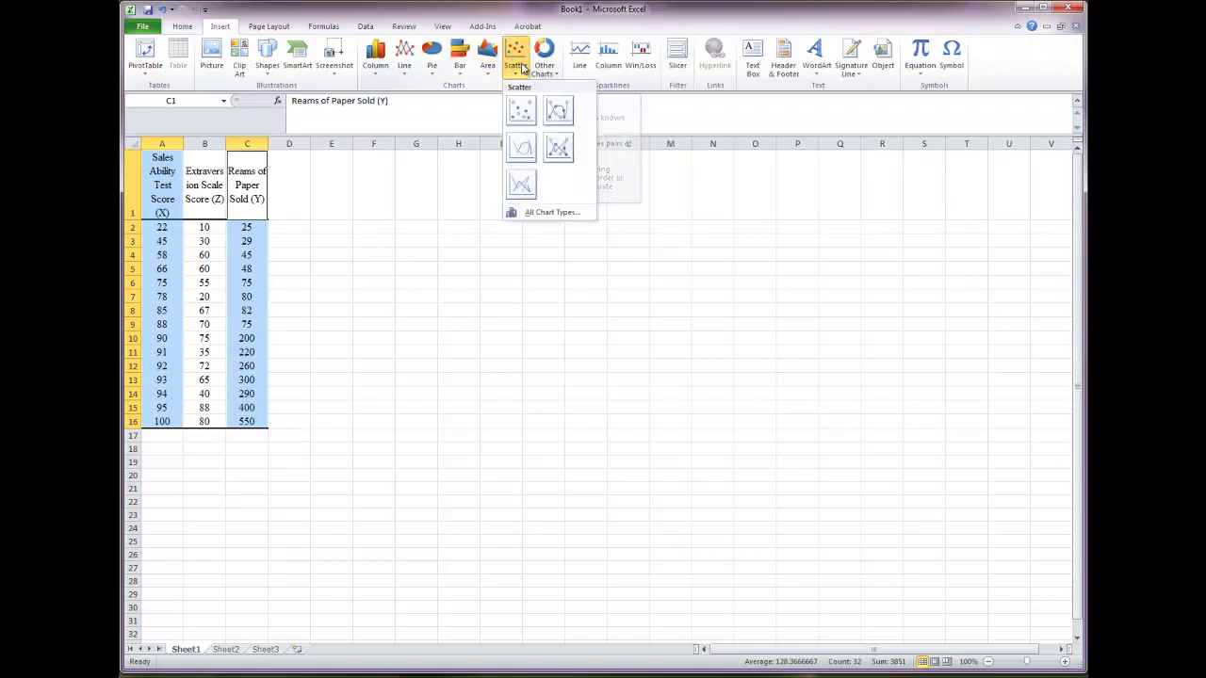
left_click(524, 112)
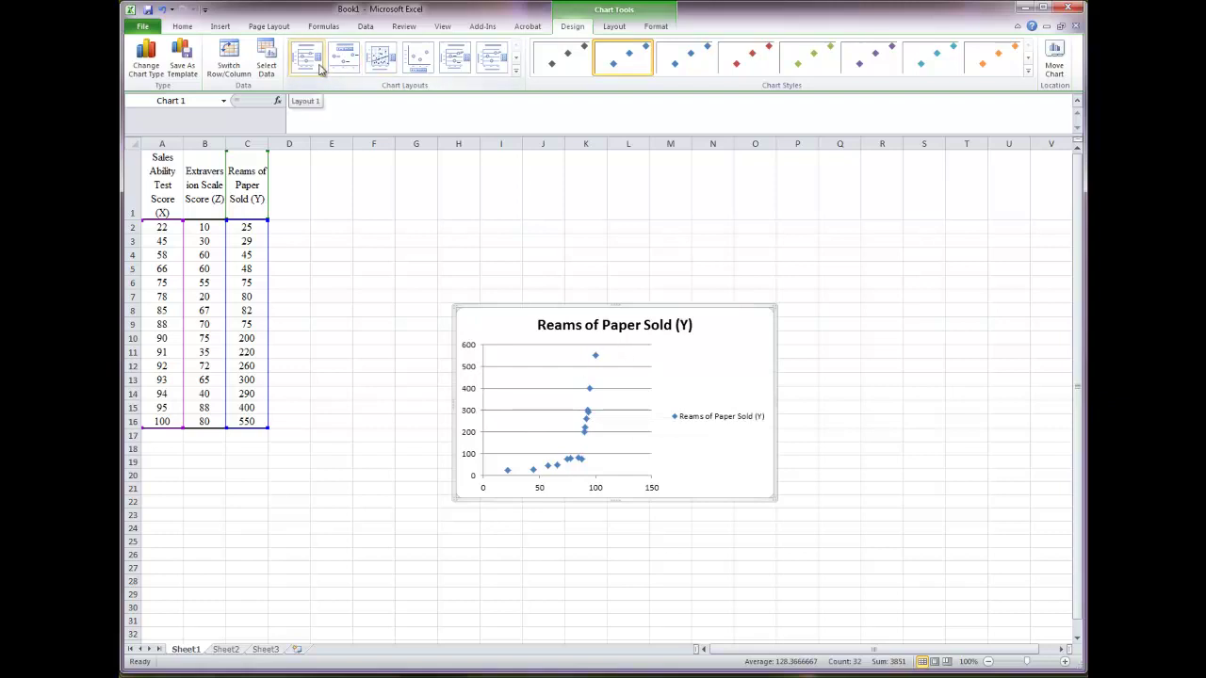
Step: Apply chart Layout 1 to the scatterplot and delete its chart title and legend
left_click(320, 69)
left_click(657, 322)
left_click(715, 415)
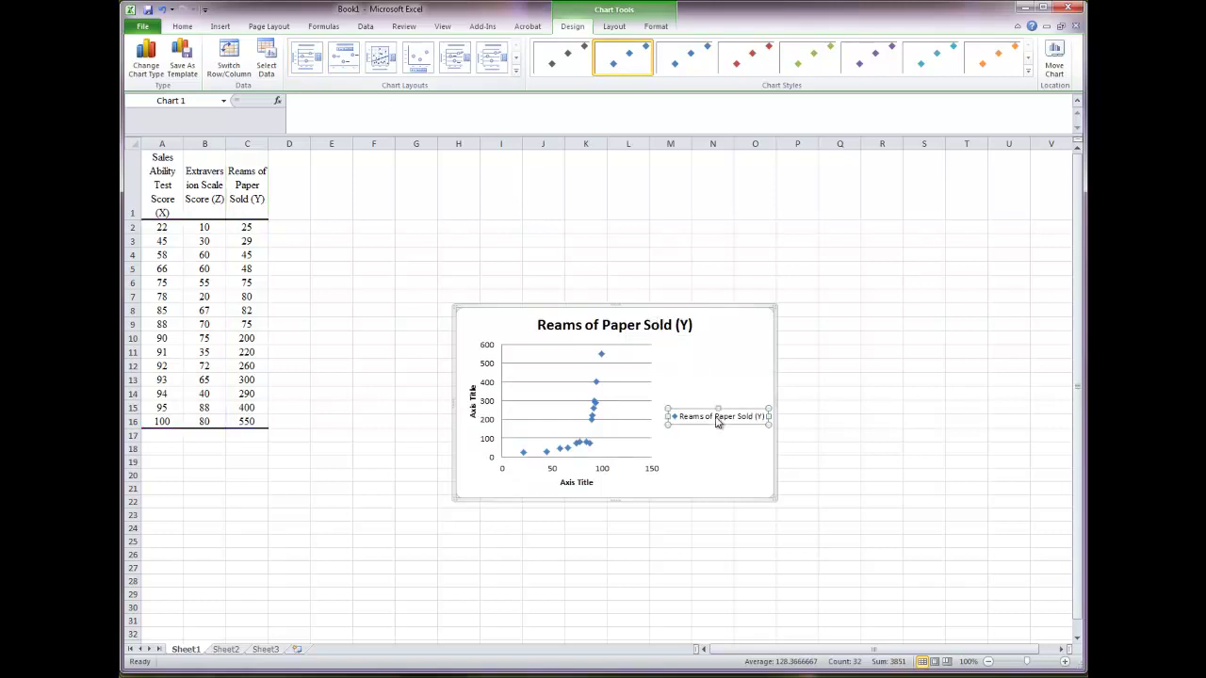
left_click(660, 330)
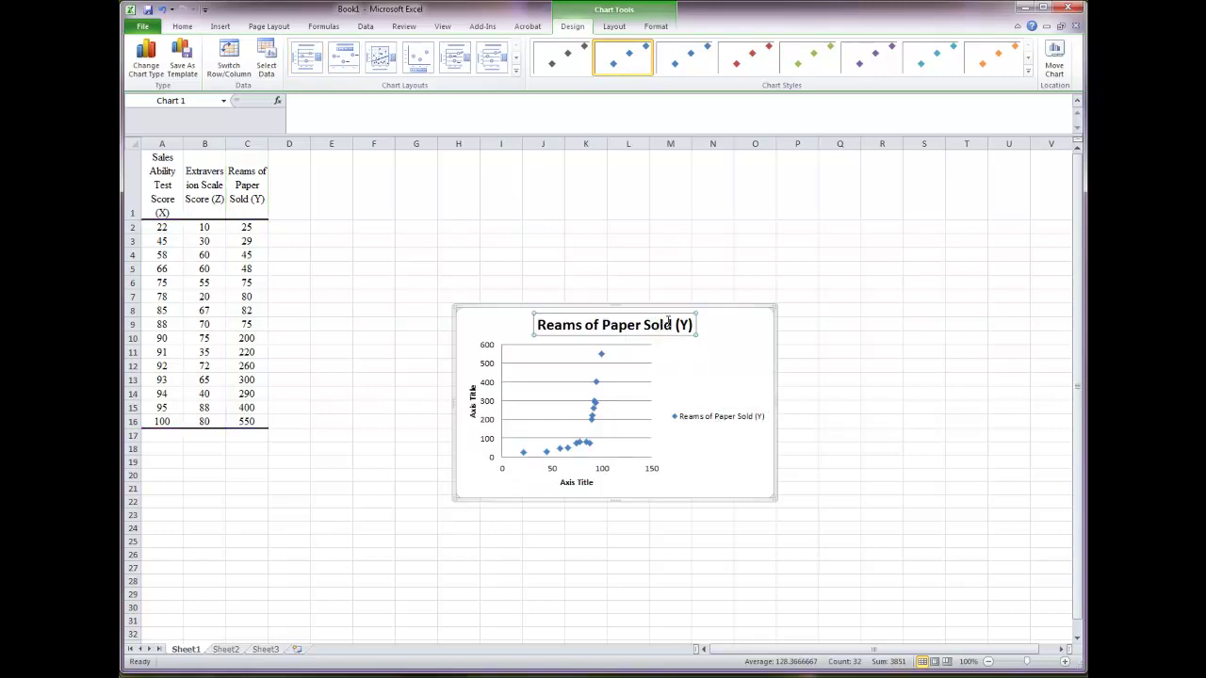
key("Delete")
left_click(709, 405)
key("Delete")
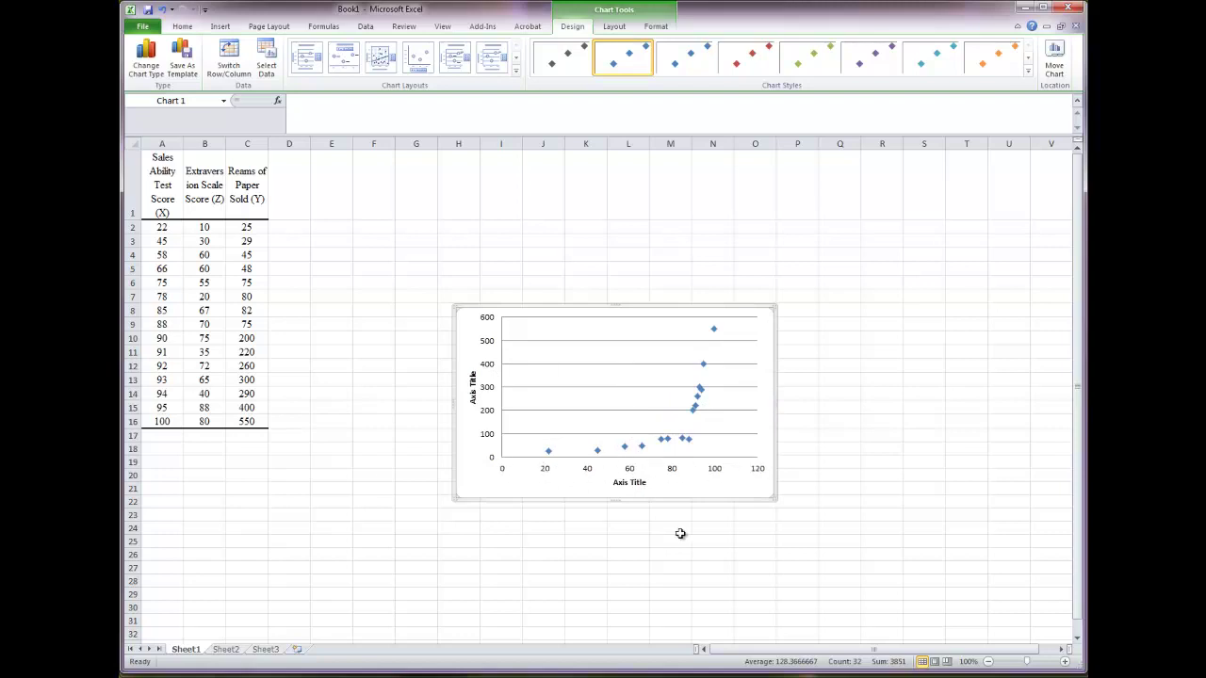
Step: Set the scatterplot's horizontal axis title to "Sales Ability Test Score"
left_click(622, 482)
left_click_drag(616, 483, 647, 484)
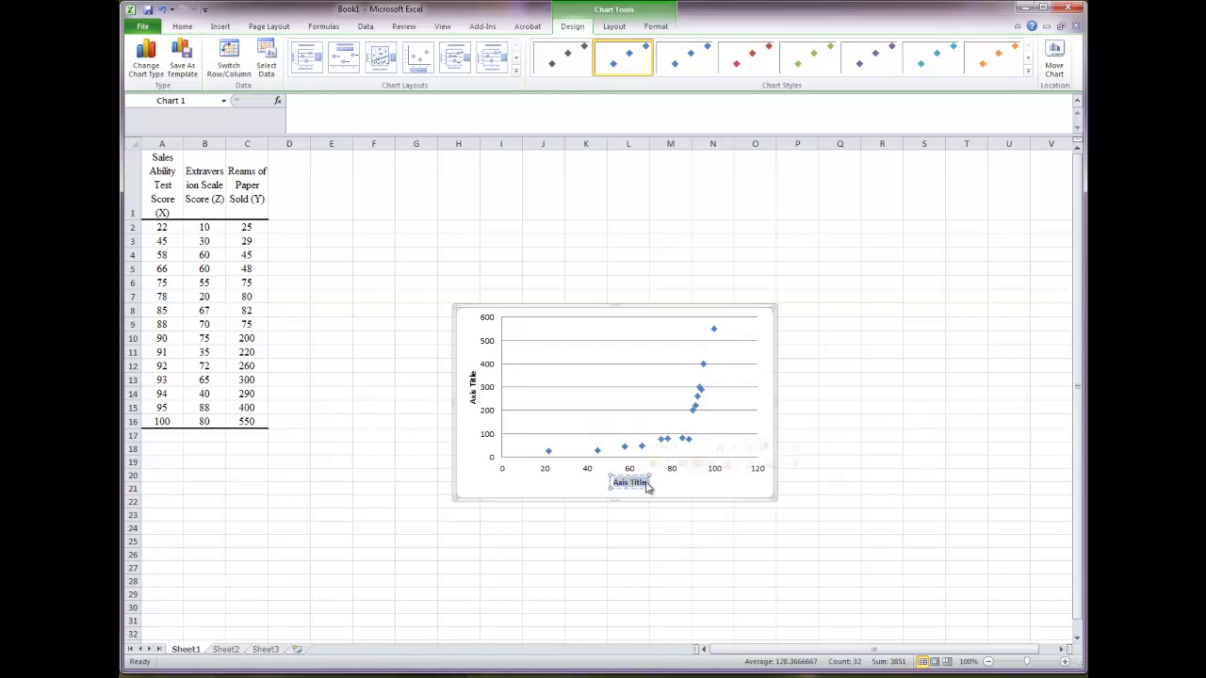
type("Sales Ab")
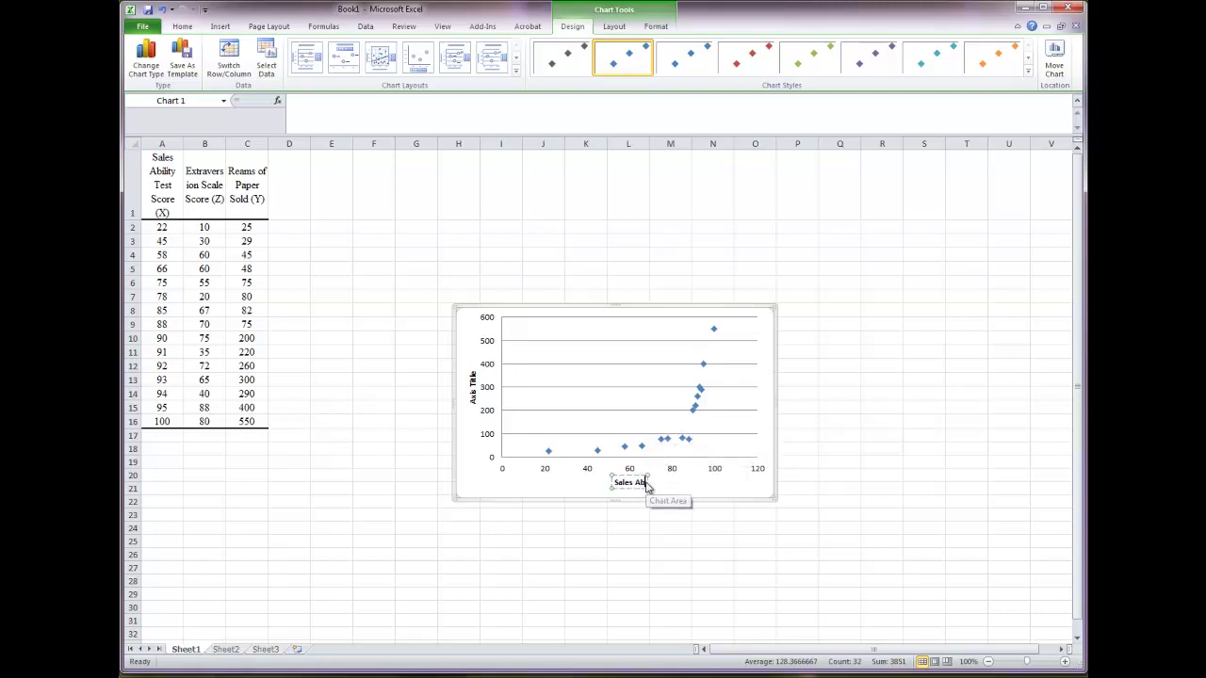
type("ility Test Score")
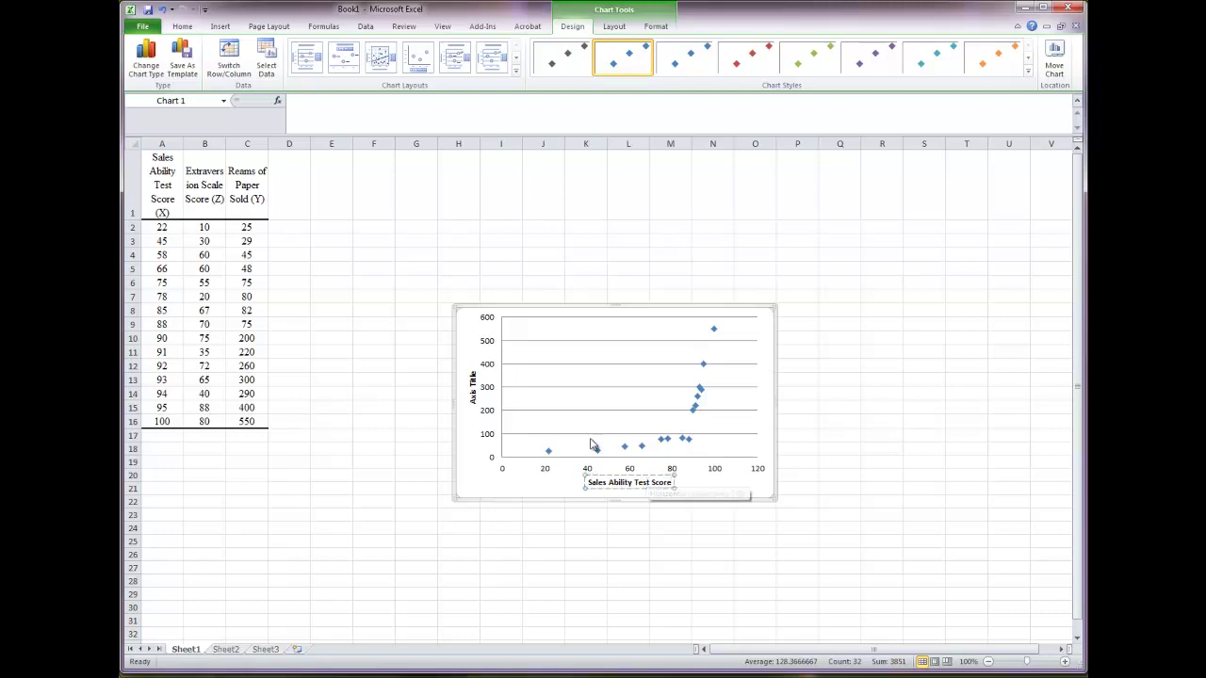
Step: Set the scatterplot's vertical axis title to "Reams of Paper Sold"
left_click(473, 387)
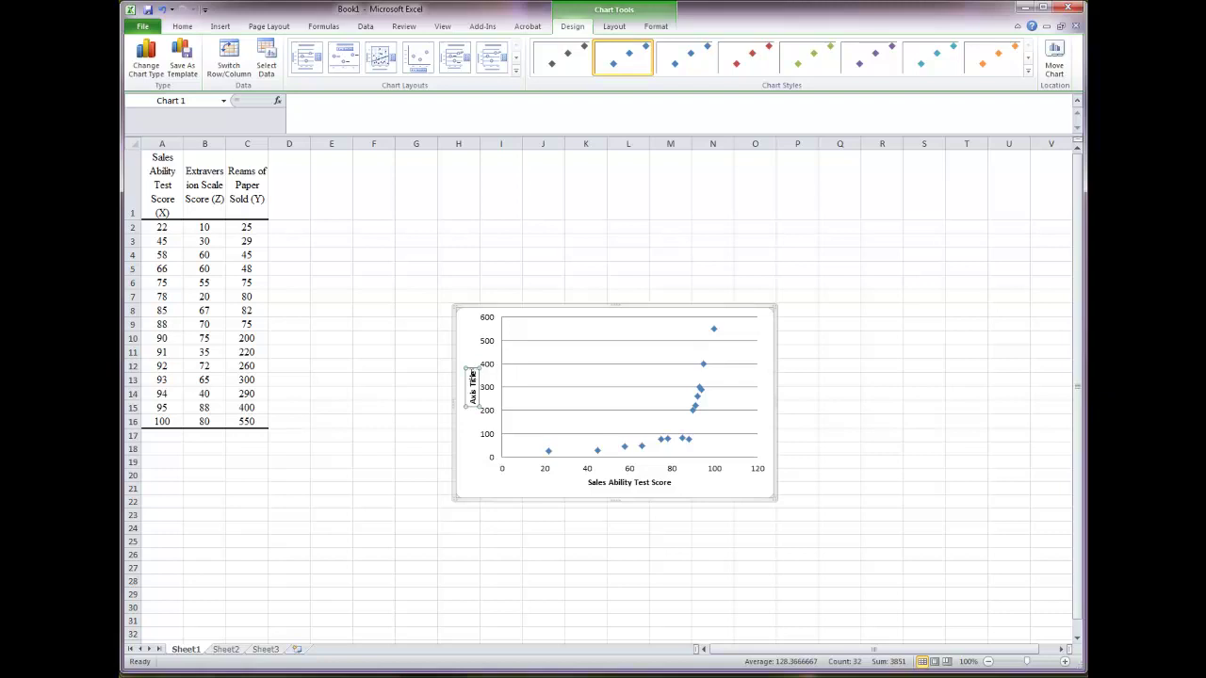
left_click_drag(472, 373, 477, 403)
type("Reams")
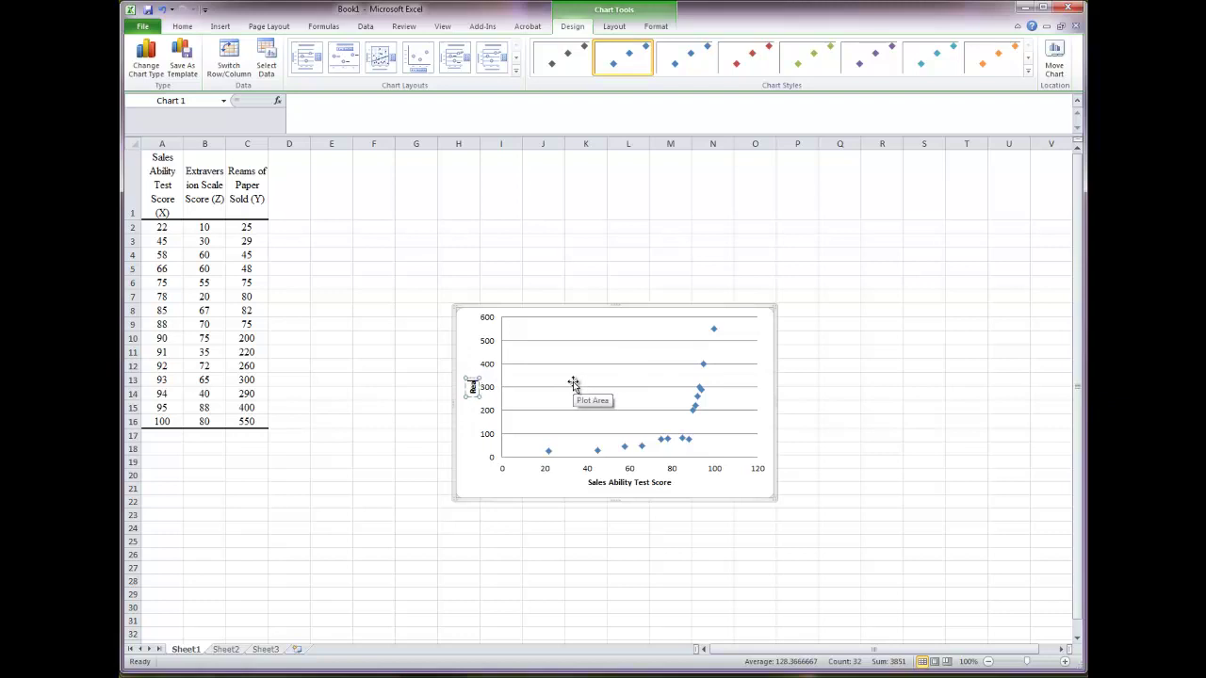
type(" of Paper S")
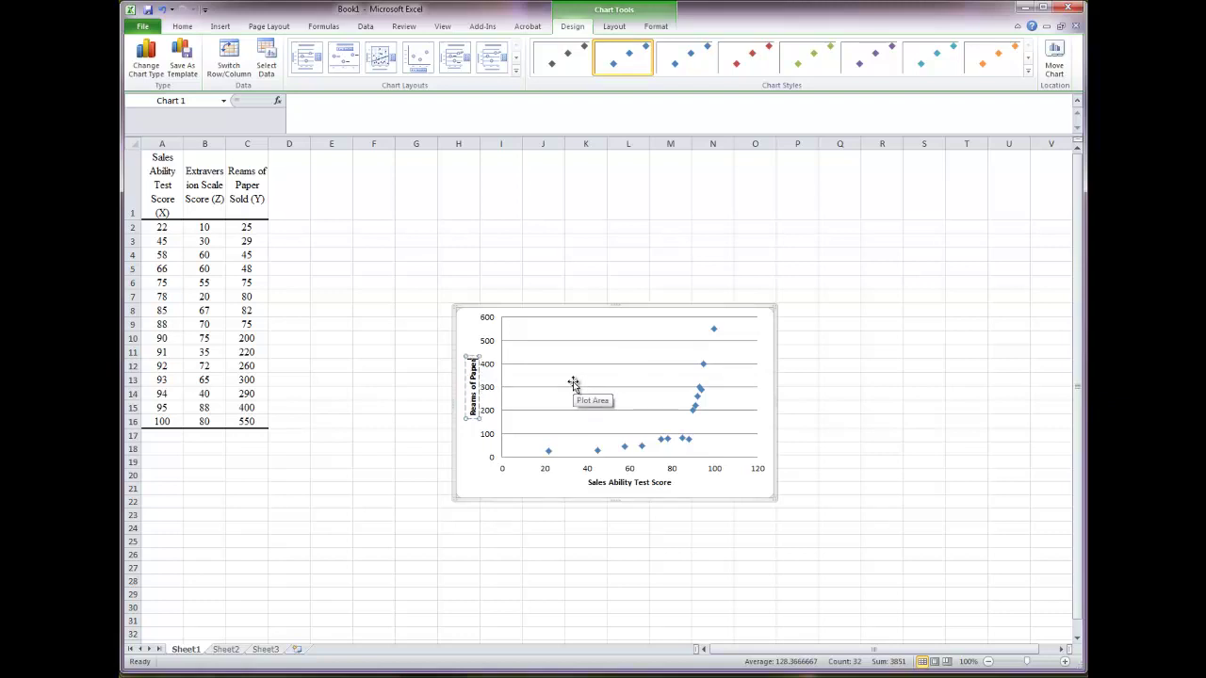
type("old")
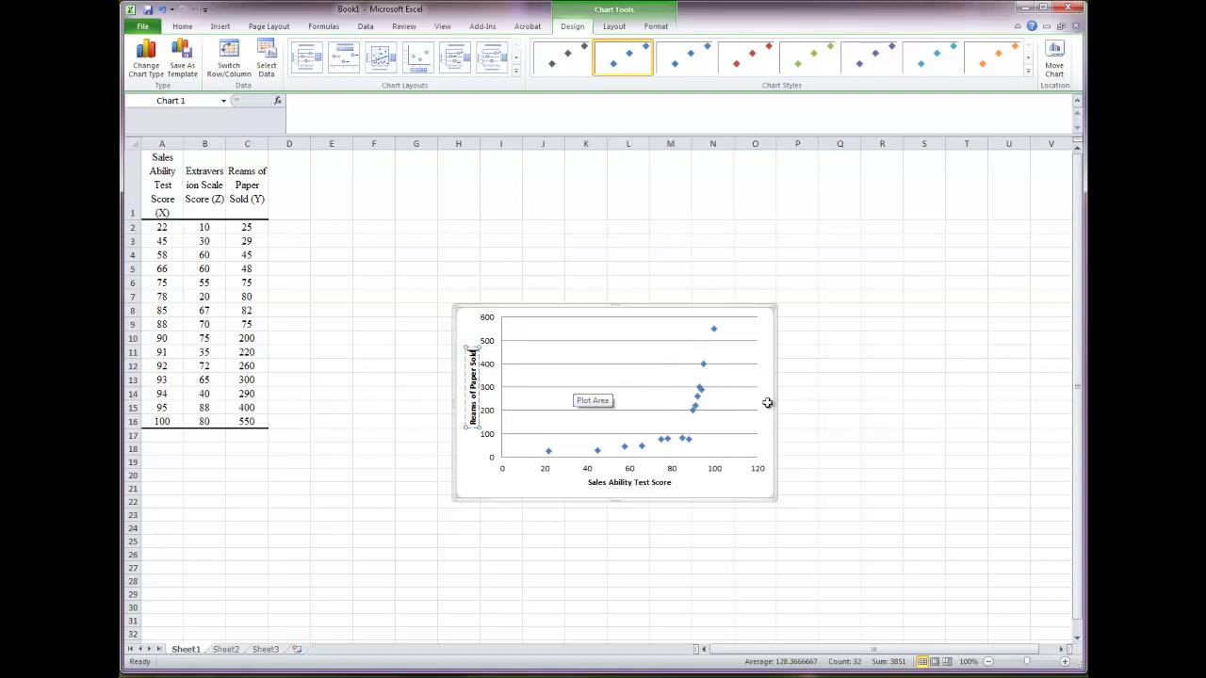
left_click(799, 418)
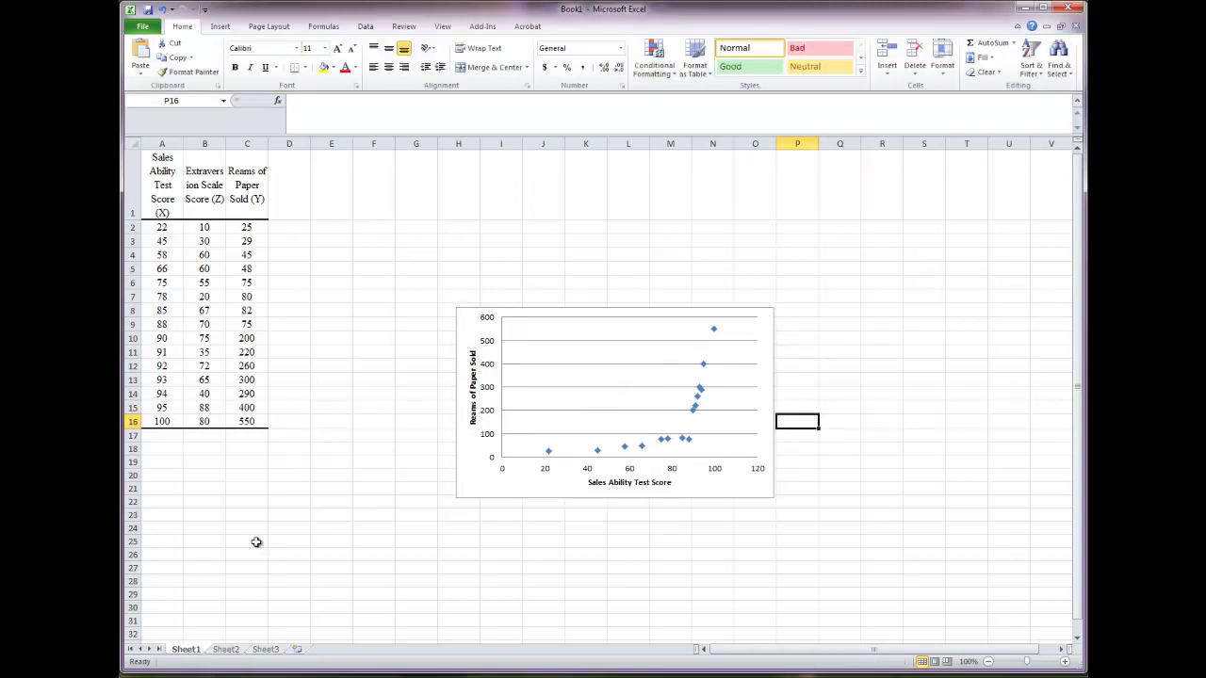
Step: Copy the whole Sales Ability scatterplot from Excel and paste it under question 1 in Word as a Picture (Enhanced Metafile)
left_click(726, 340)
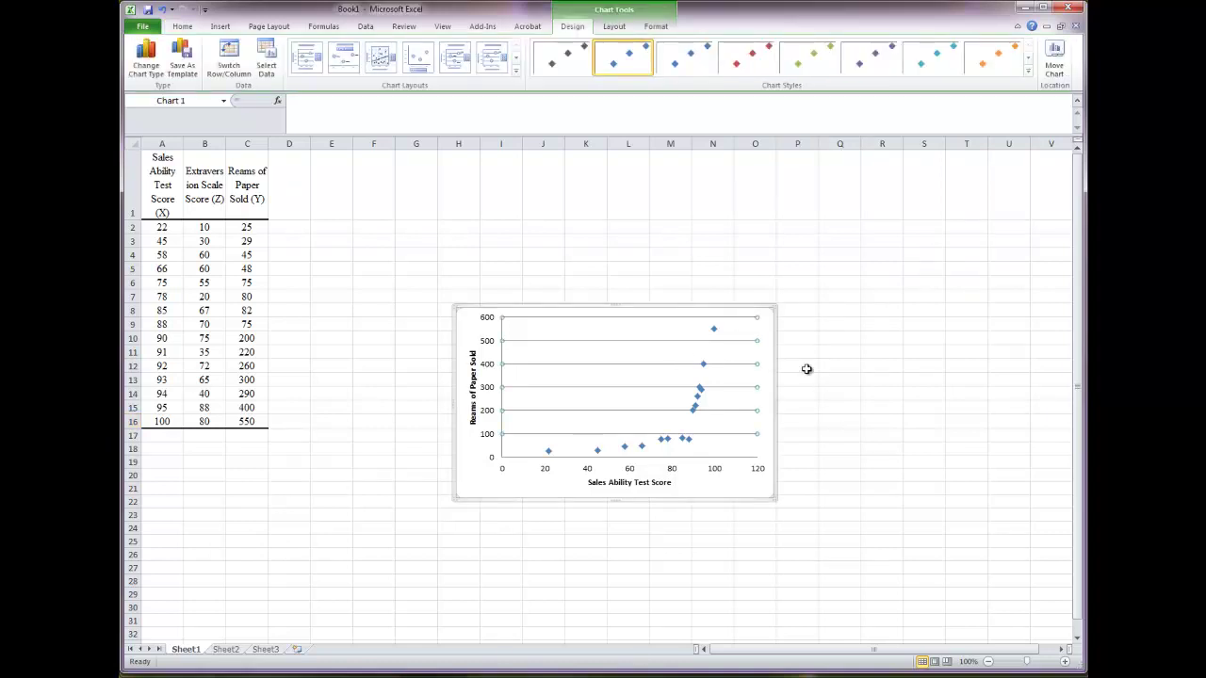
left_click(770, 329)
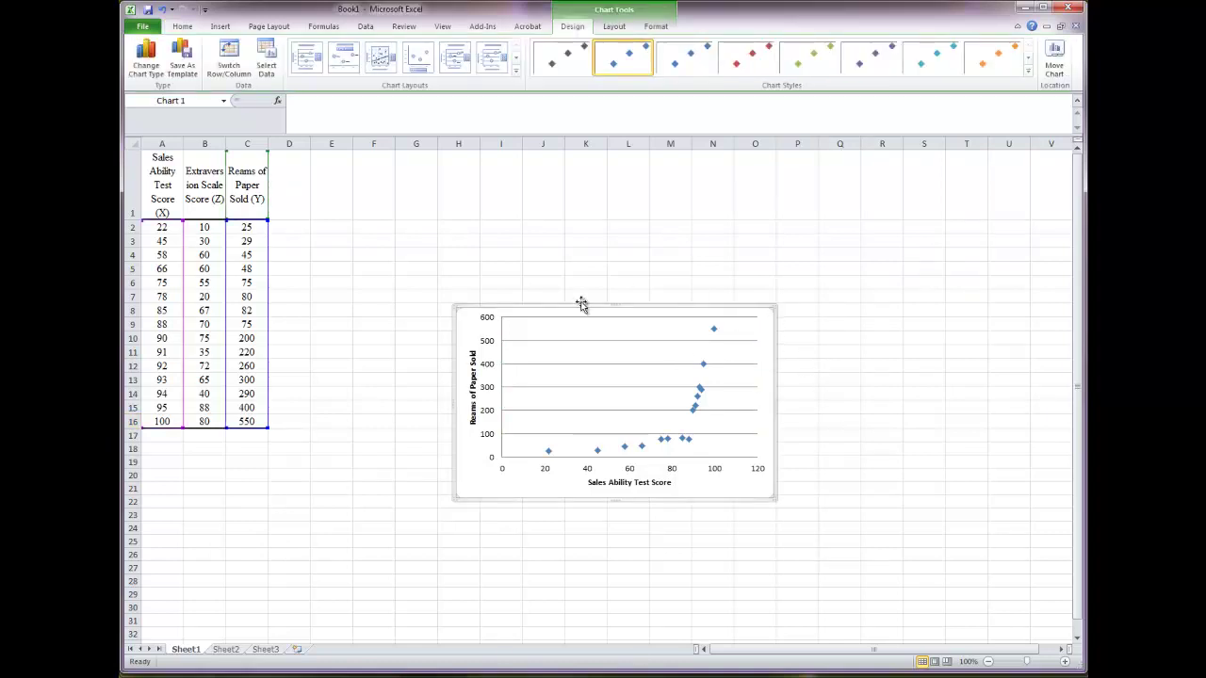
left_click(747, 337)
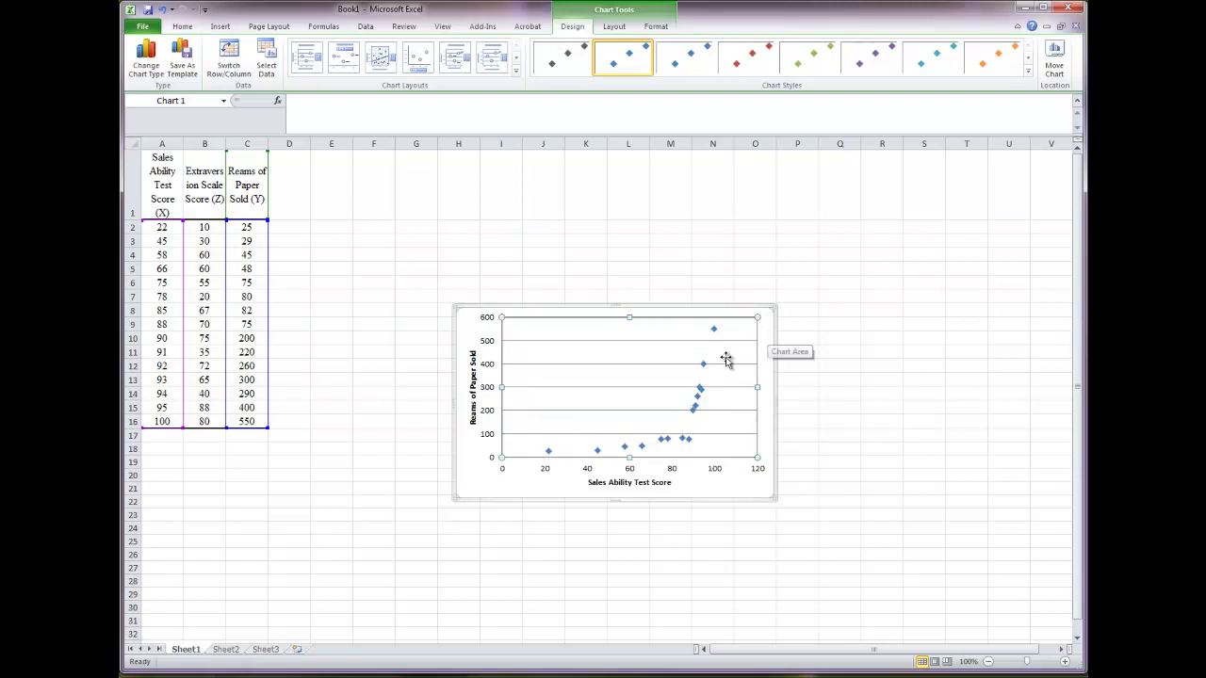
left_click(767, 333)
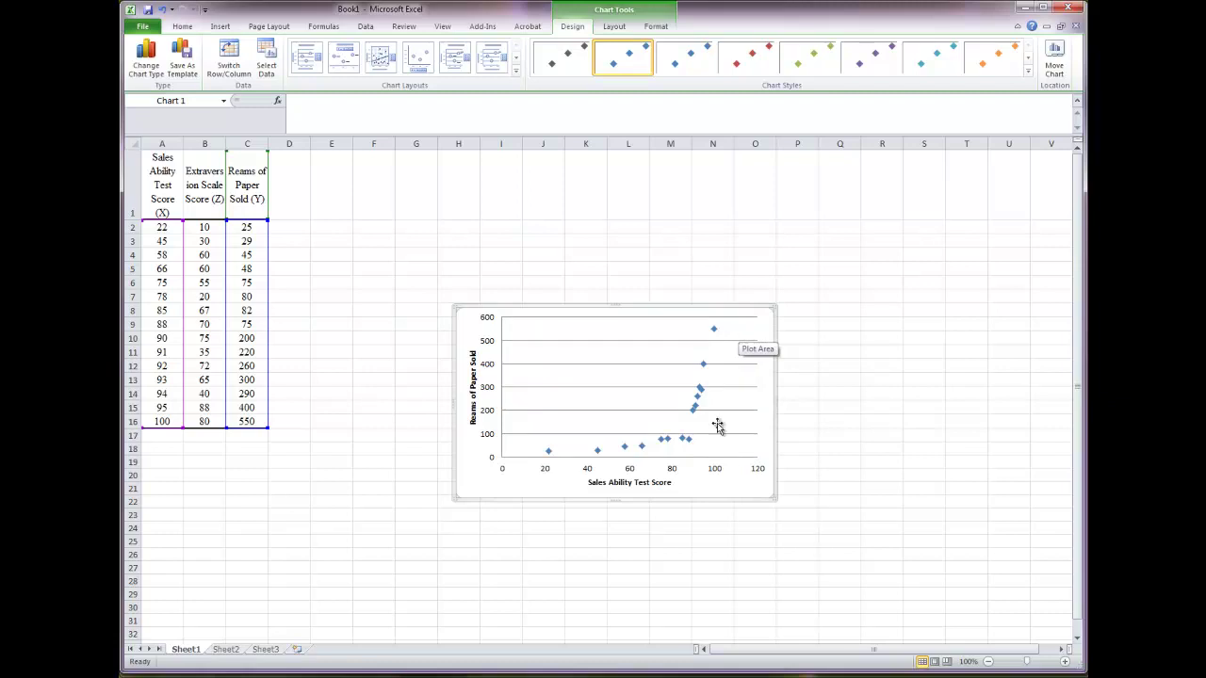
key("alt+Tab")
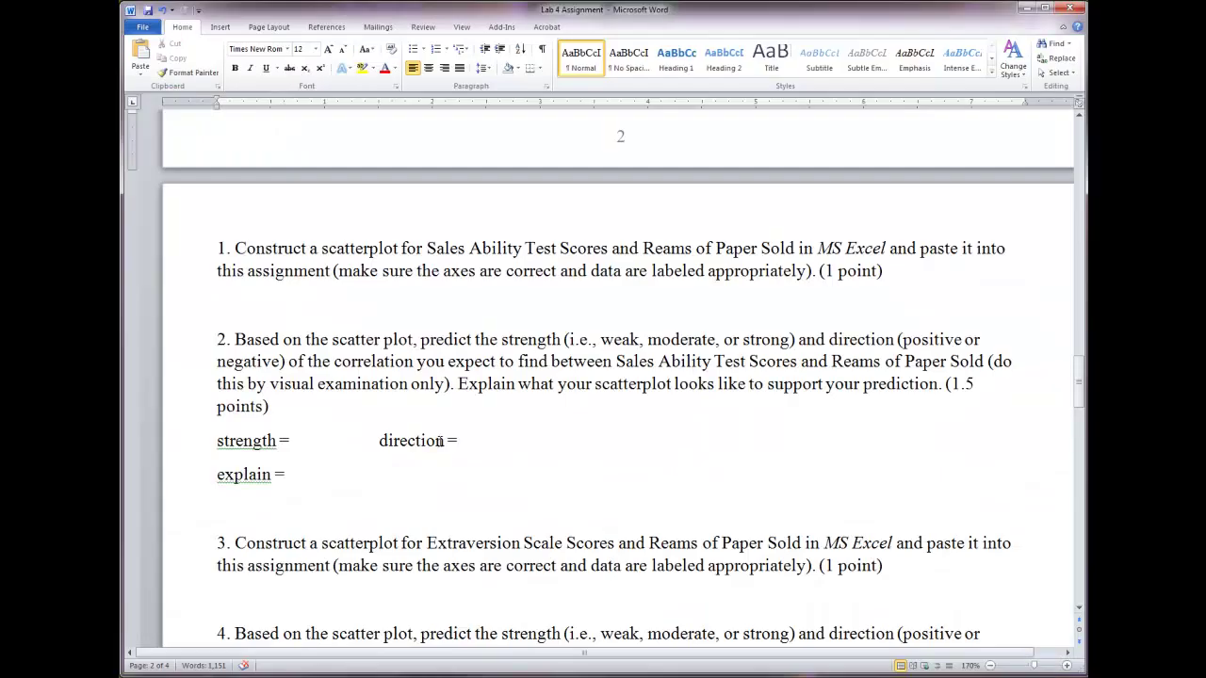
left_click(230, 300)
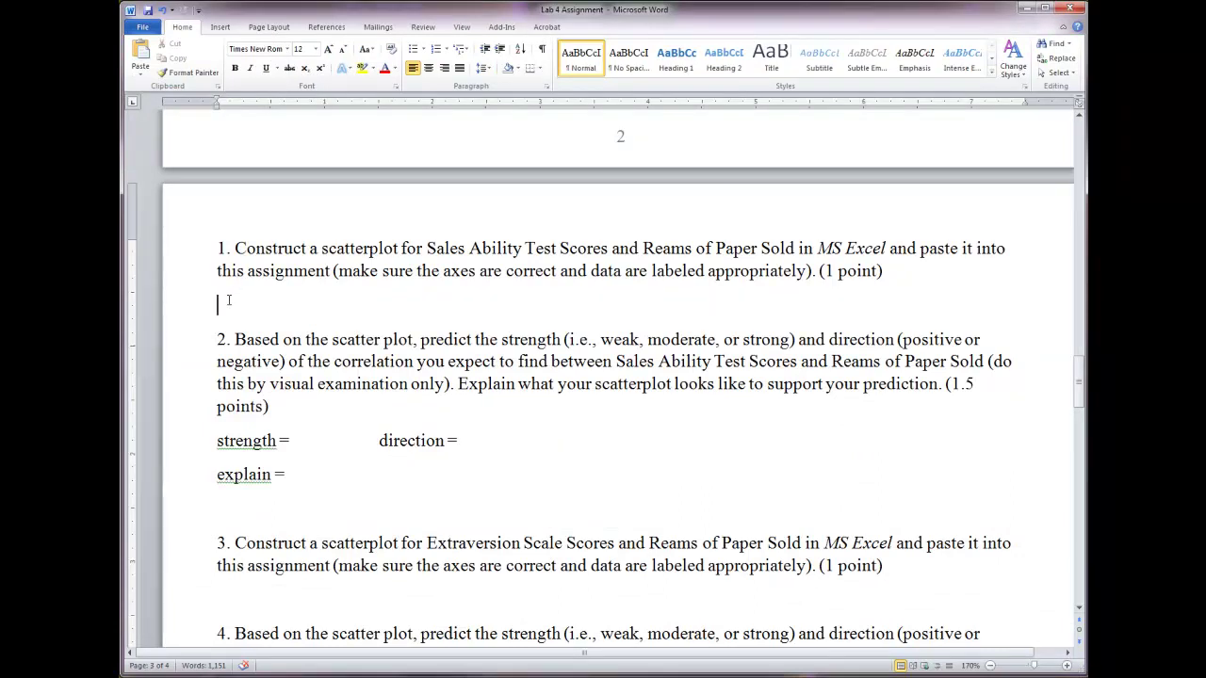
left_click(140, 73)
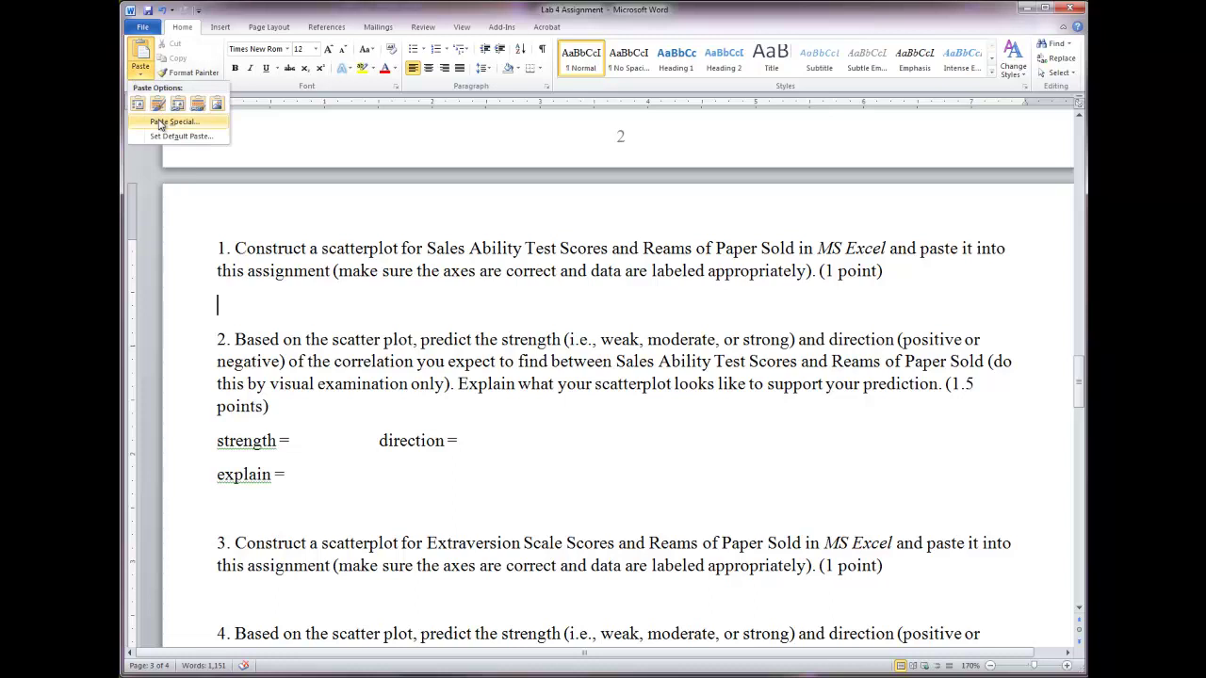
left_click(162, 123)
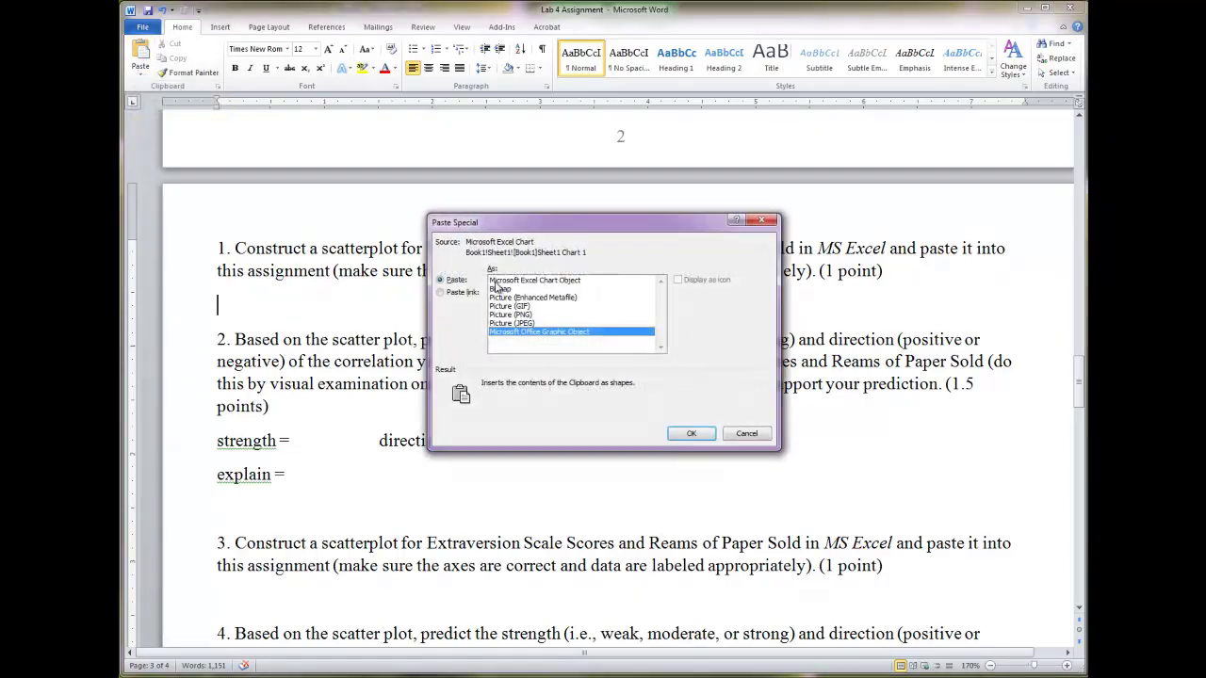
left_click(574, 298)
left_click(691, 433)
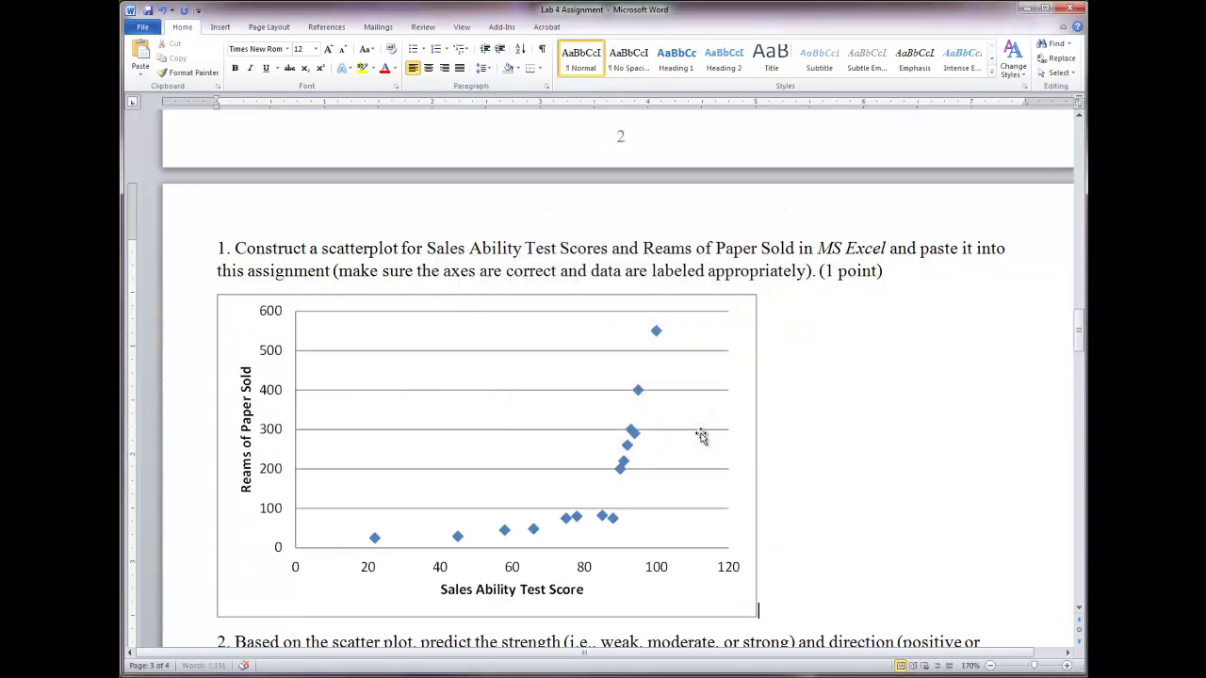
Step: Shrink the pasted question 1 scatterplot picture proportionally to about 3.4 inches wide
left_click(742, 342)
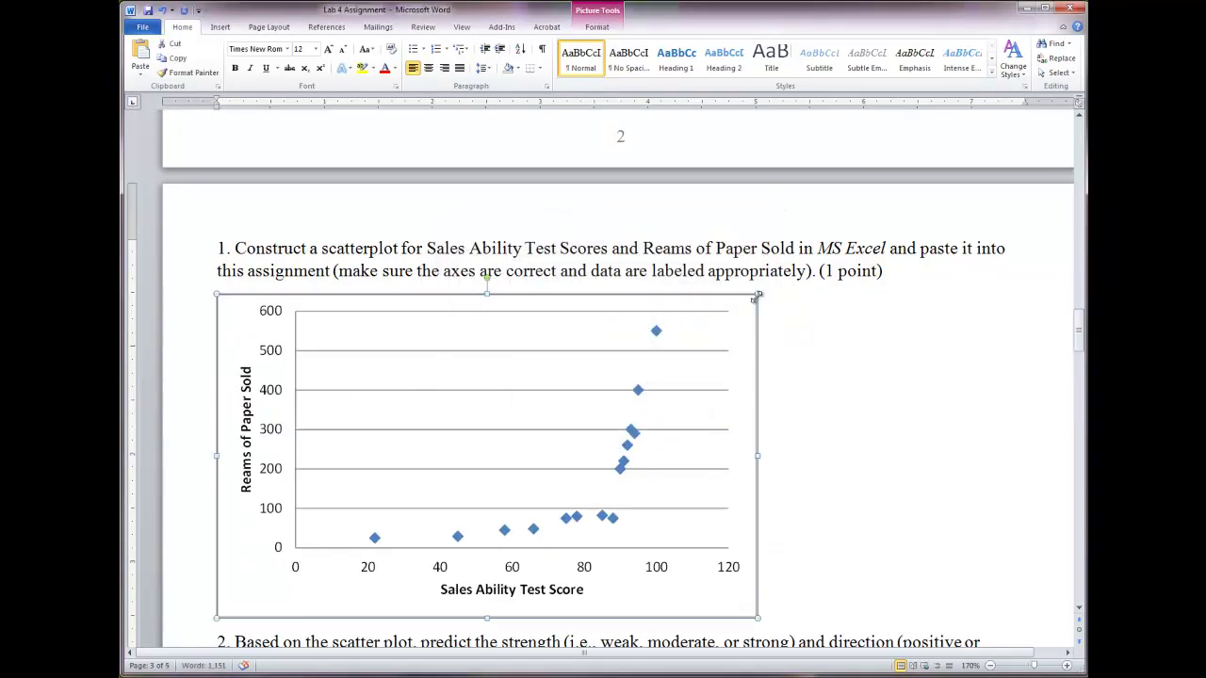
left_click_drag(756, 619, 584, 514)
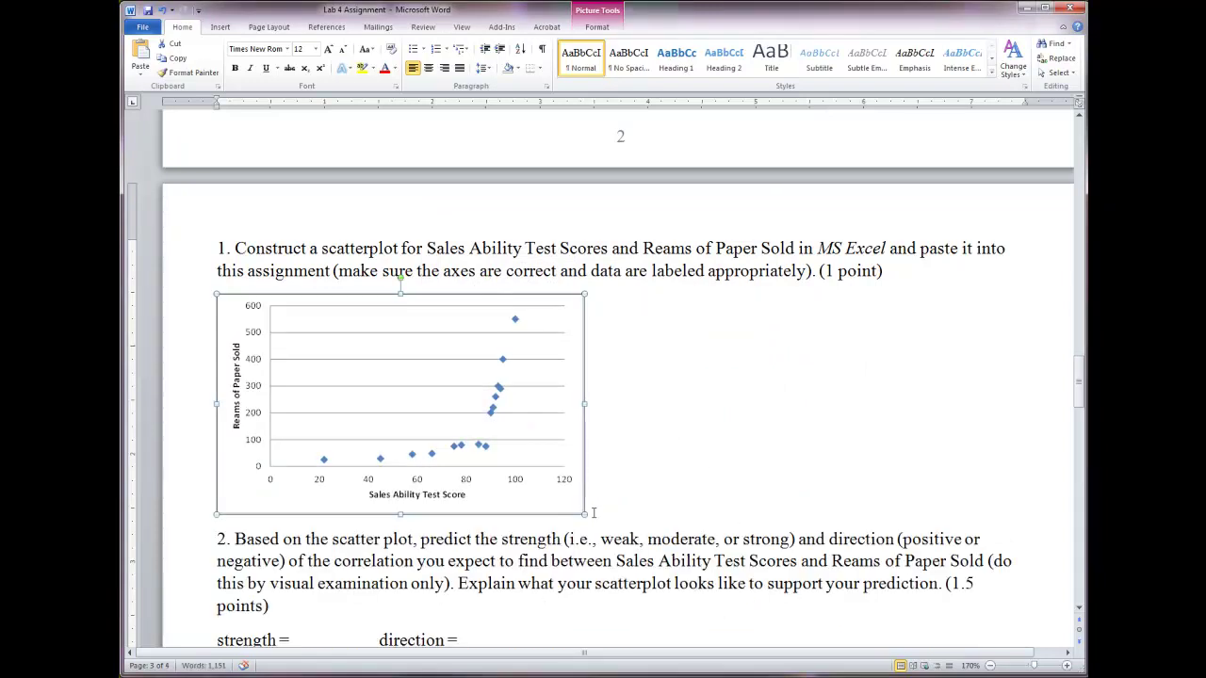
left_click(664, 480)
Step: Check question 3's variables, then in Excel insert a markers-only scatter chart from B1:C16 and place it below the first chart
scroll(664, 480, "down", 3)
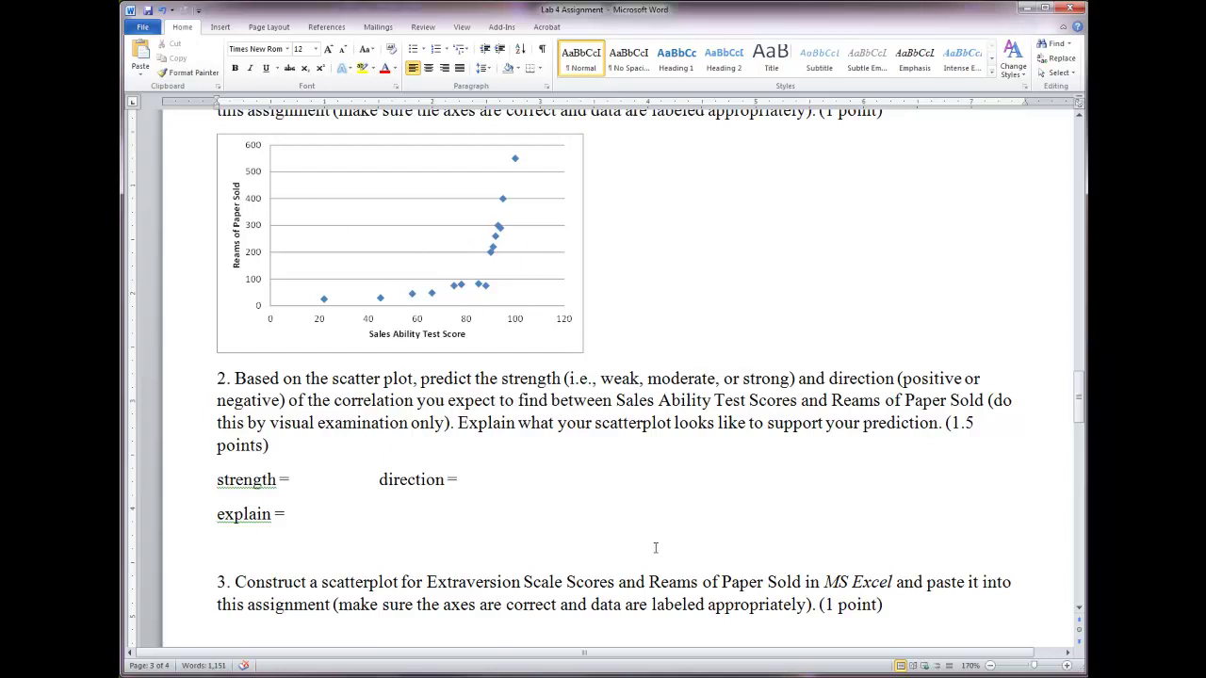
scroll(460, 556, "down", 5)
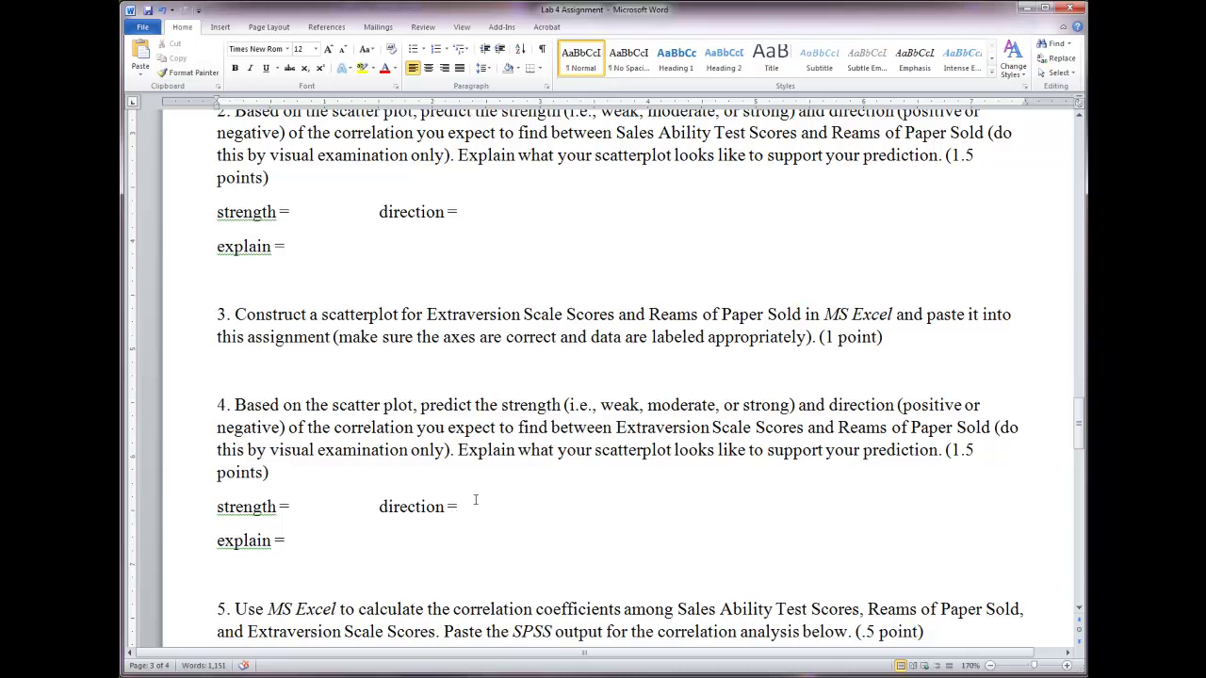
left_click_drag(429, 318, 603, 319)
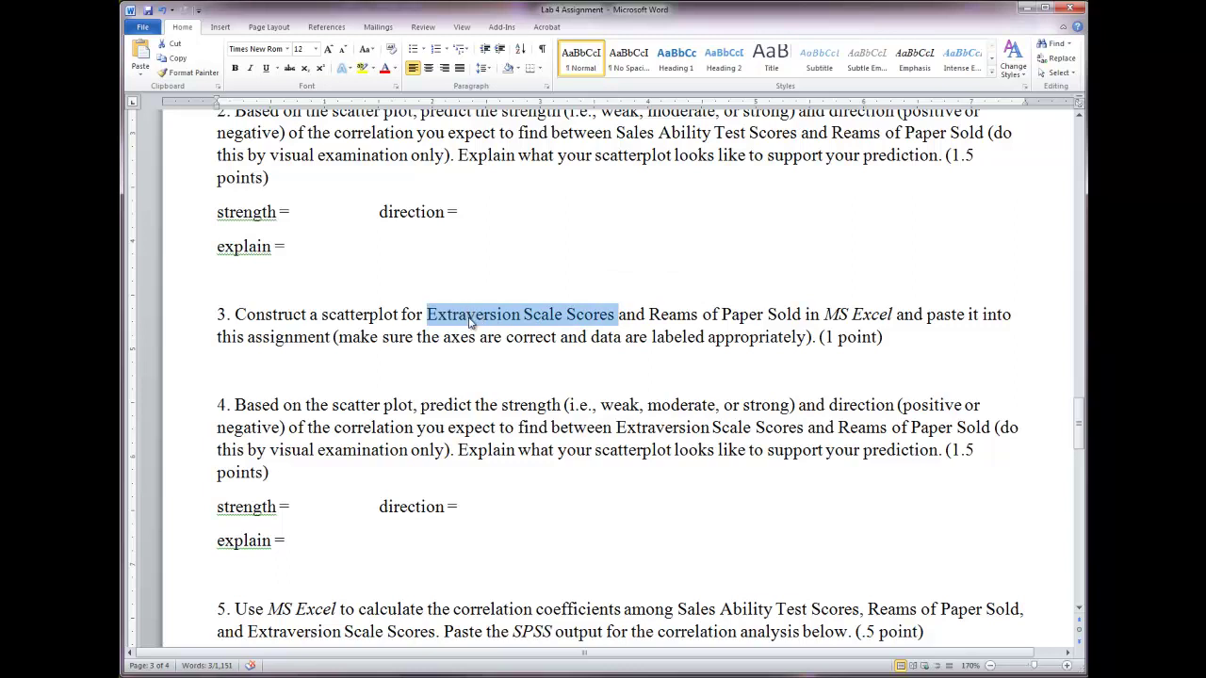
left_click_drag(650, 314, 781, 315)
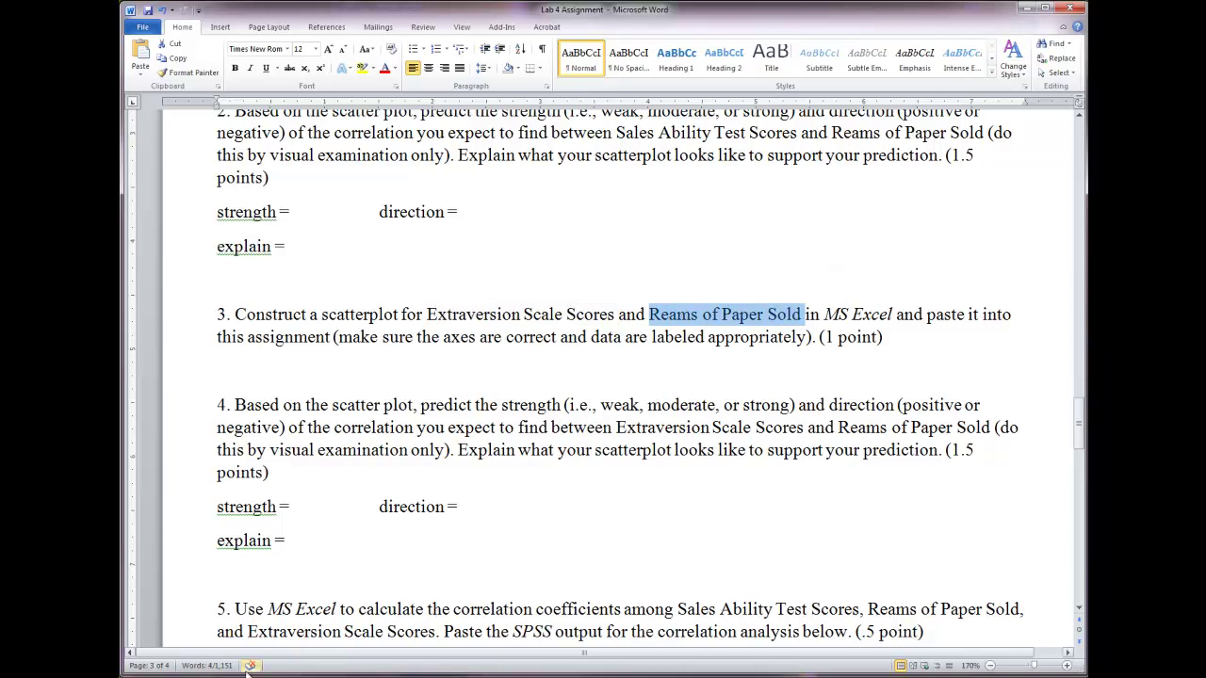
key("alt+Tab")
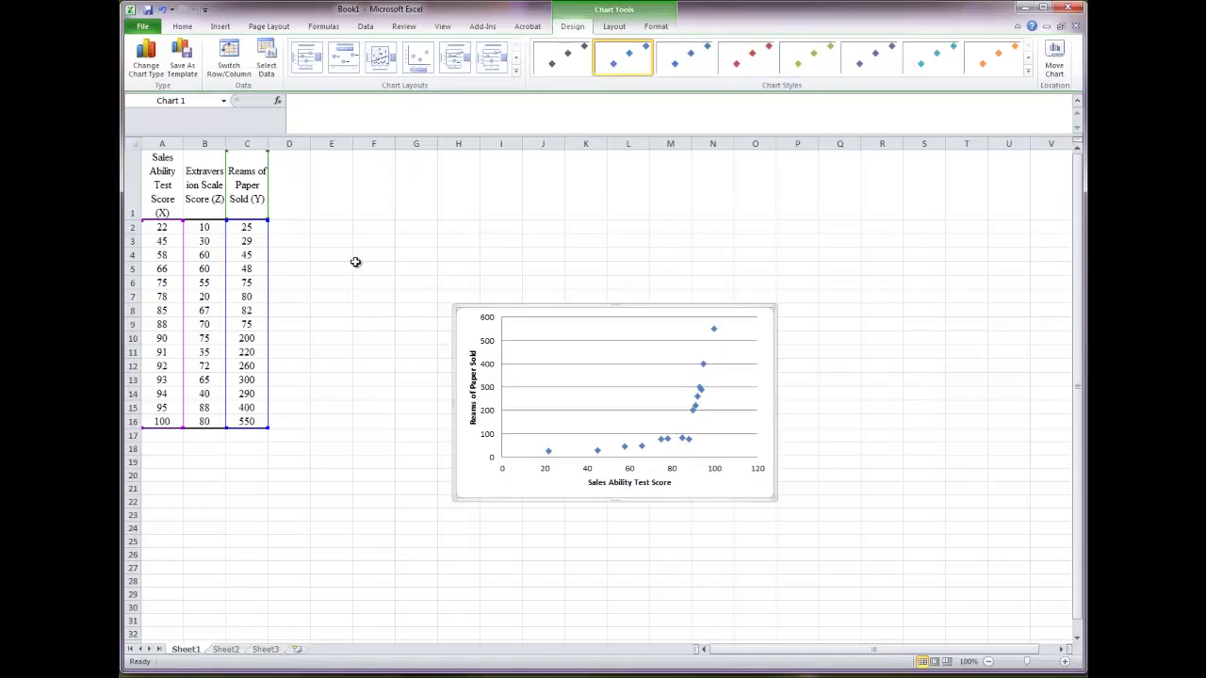
left_click(355, 265)
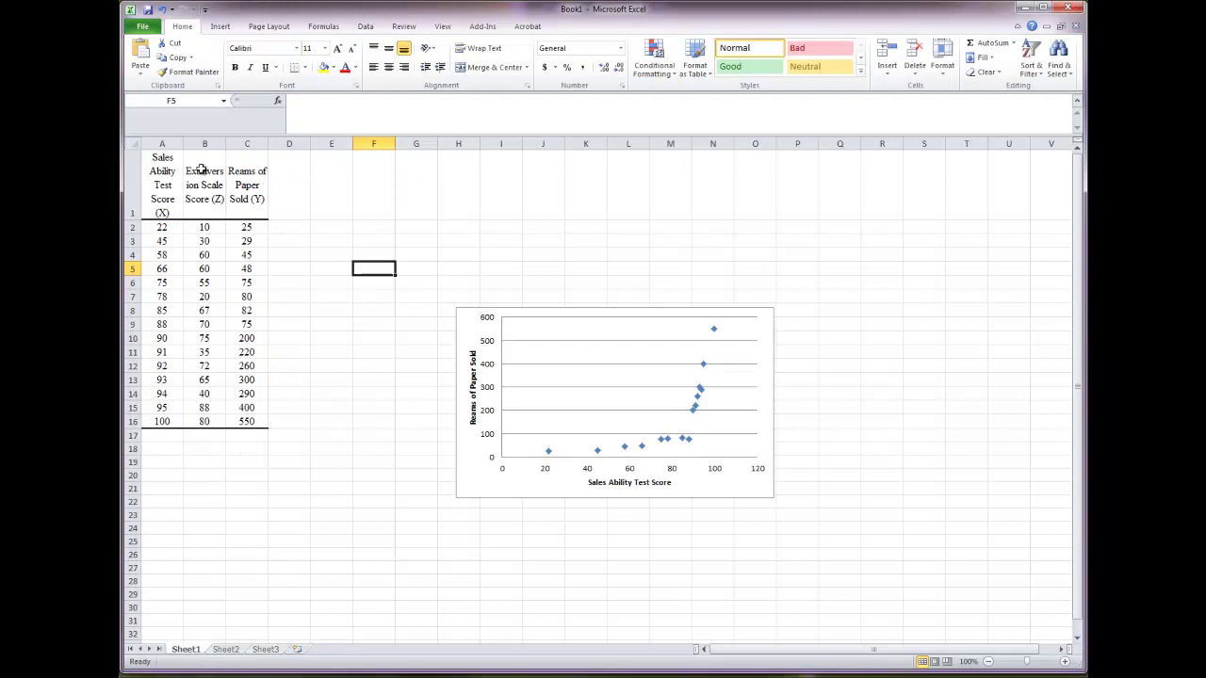
left_click_drag(207, 165, 243, 423)
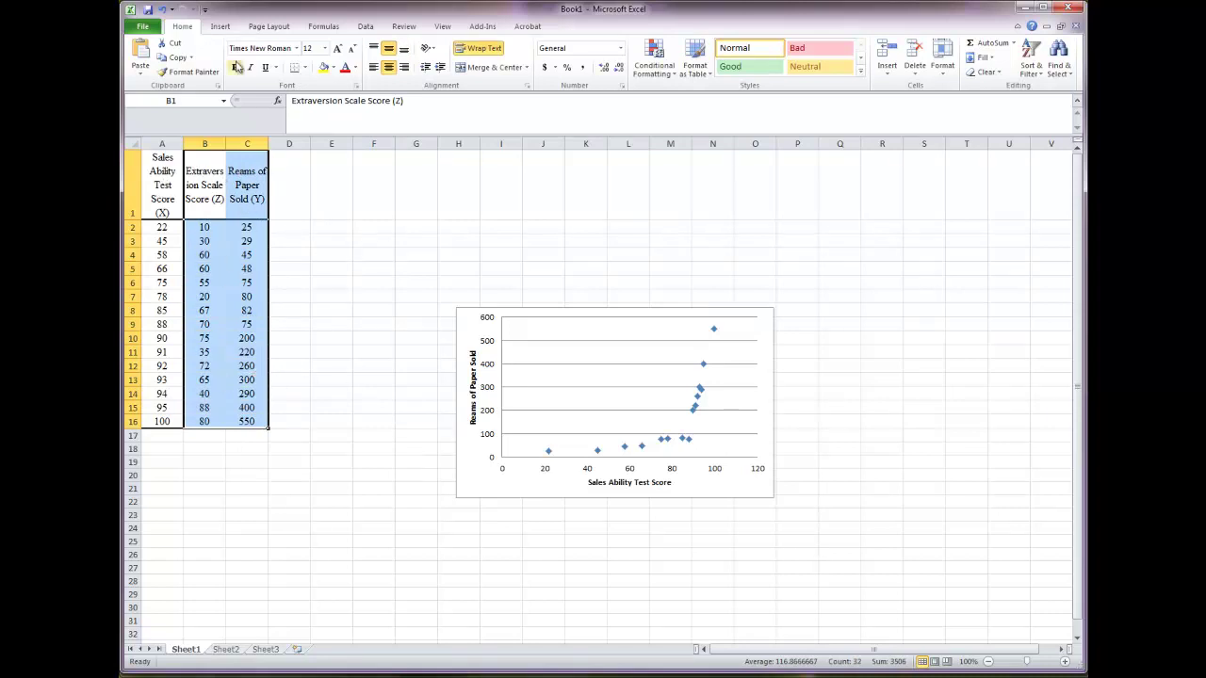
left_click(223, 27)
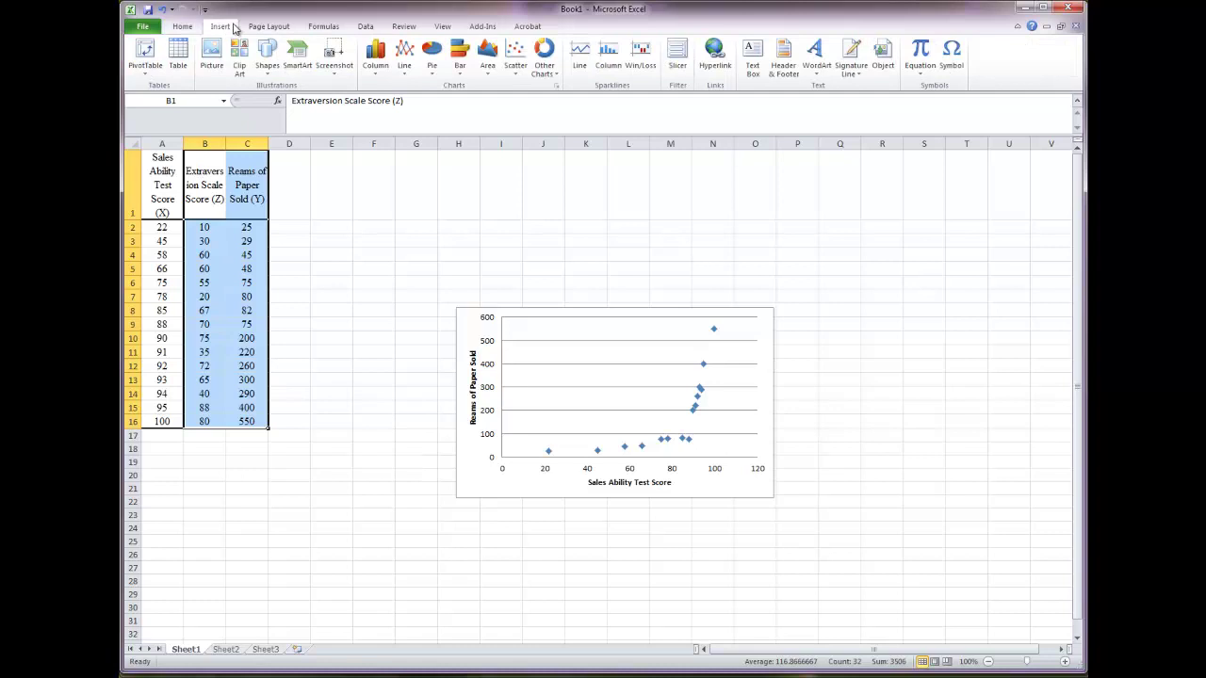
left_click(515, 56)
left_click(529, 105)
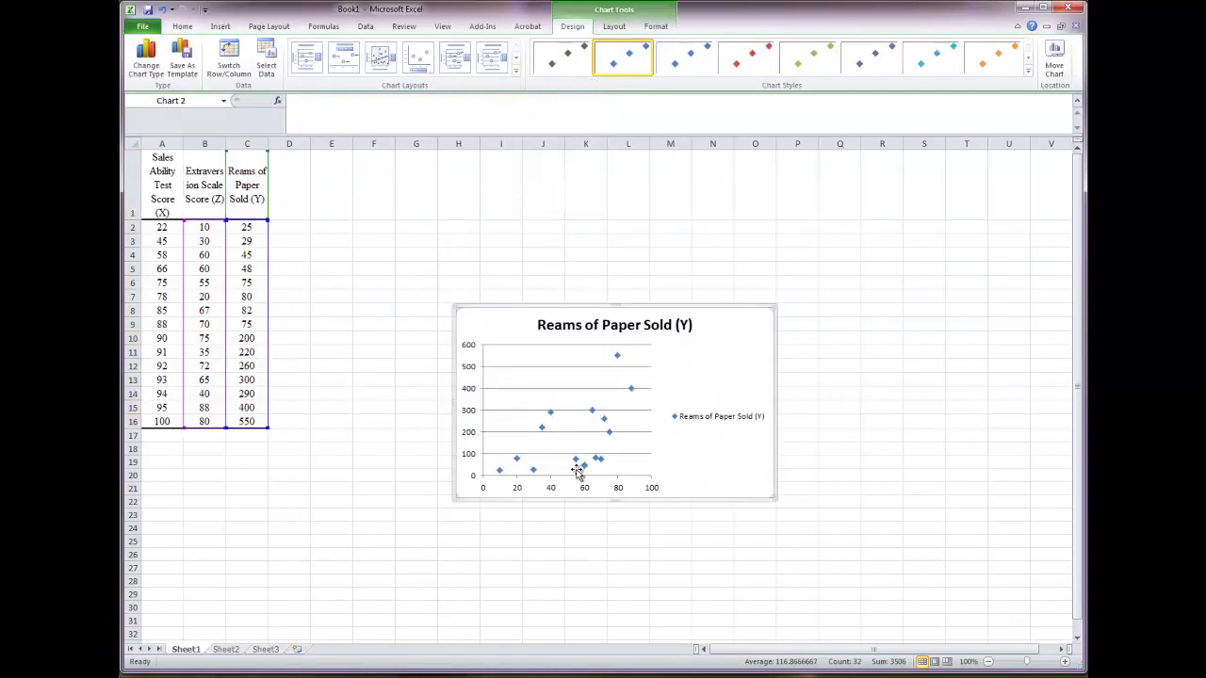
scroll(725, 474, "down", 2)
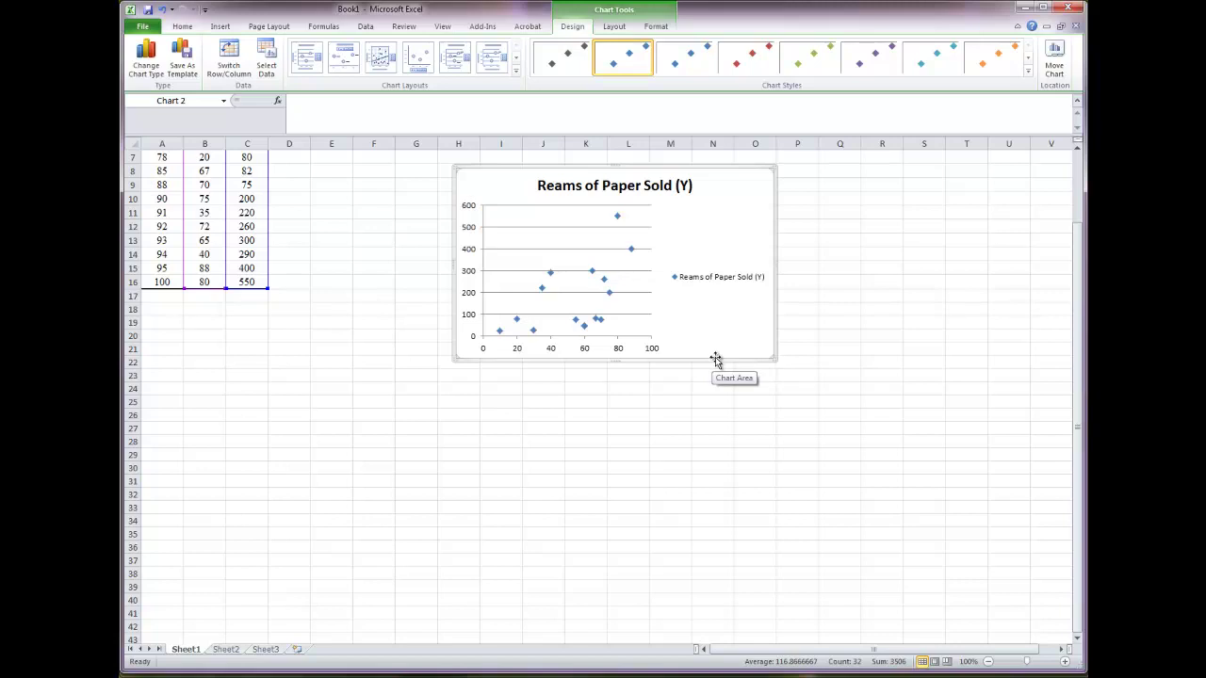
left_click_drag(715, 357, 719, 579)
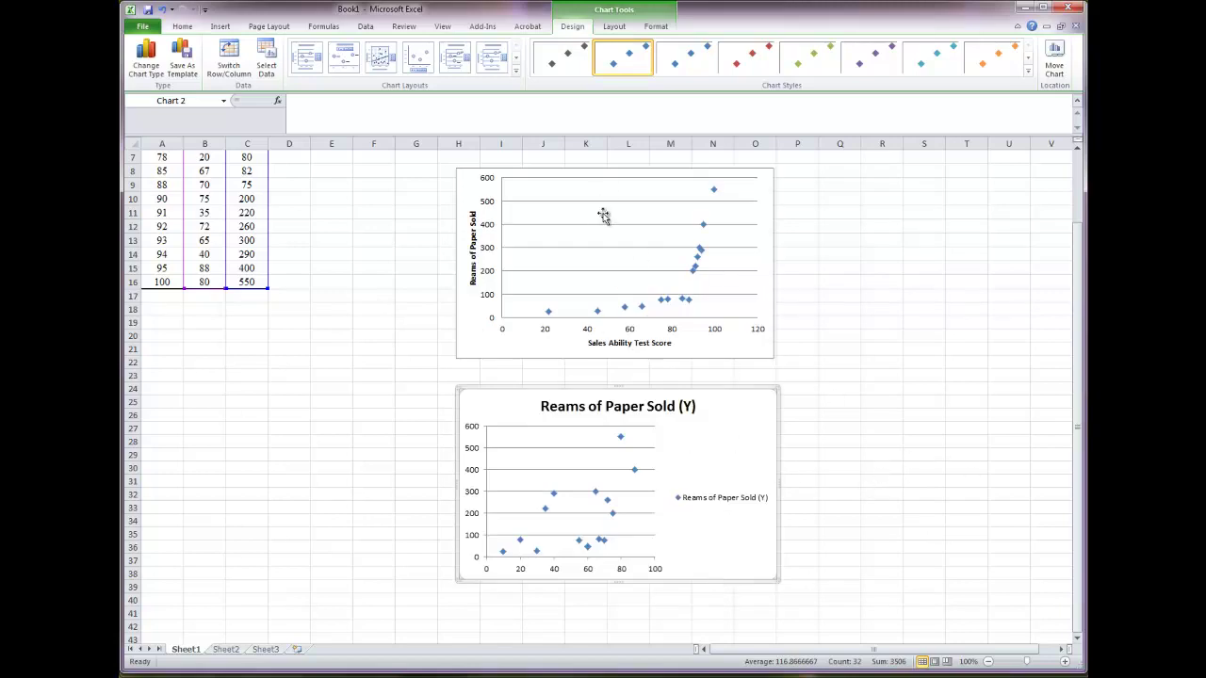
Step: Apply chart Layout 1 to the second scatterplot and delete its chart title and legend
left_click(304, 77)
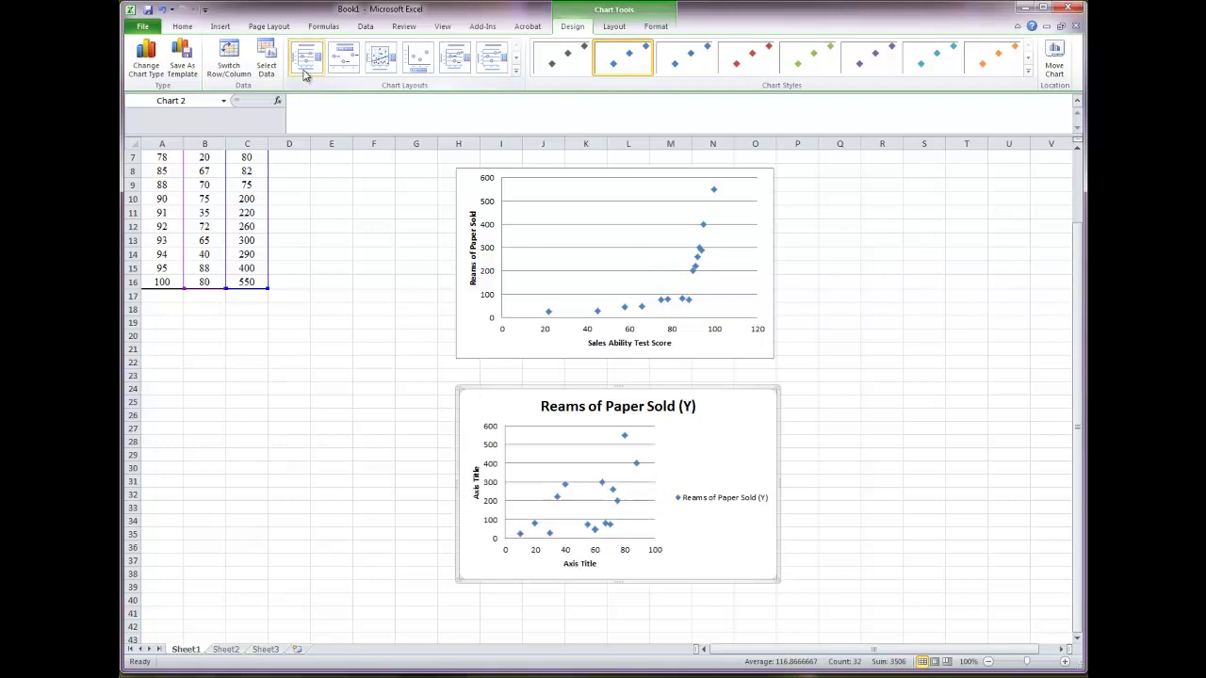
left_click(650, 405)
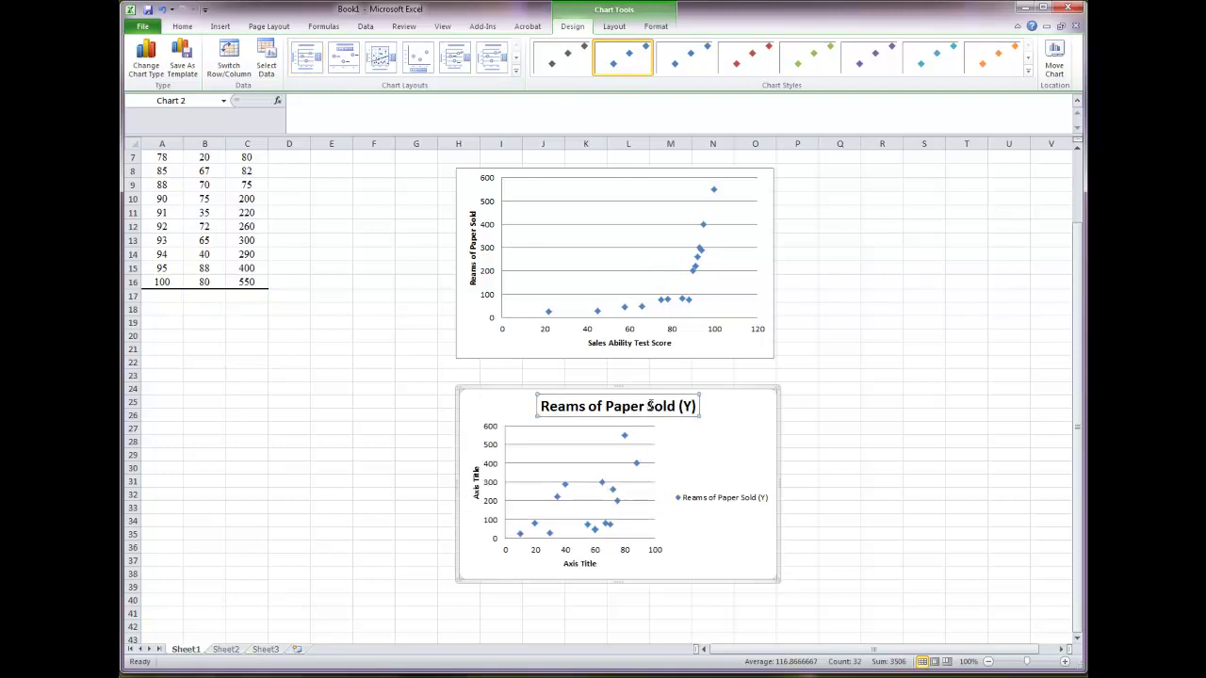
key("Delete")
left_click(721, 488)
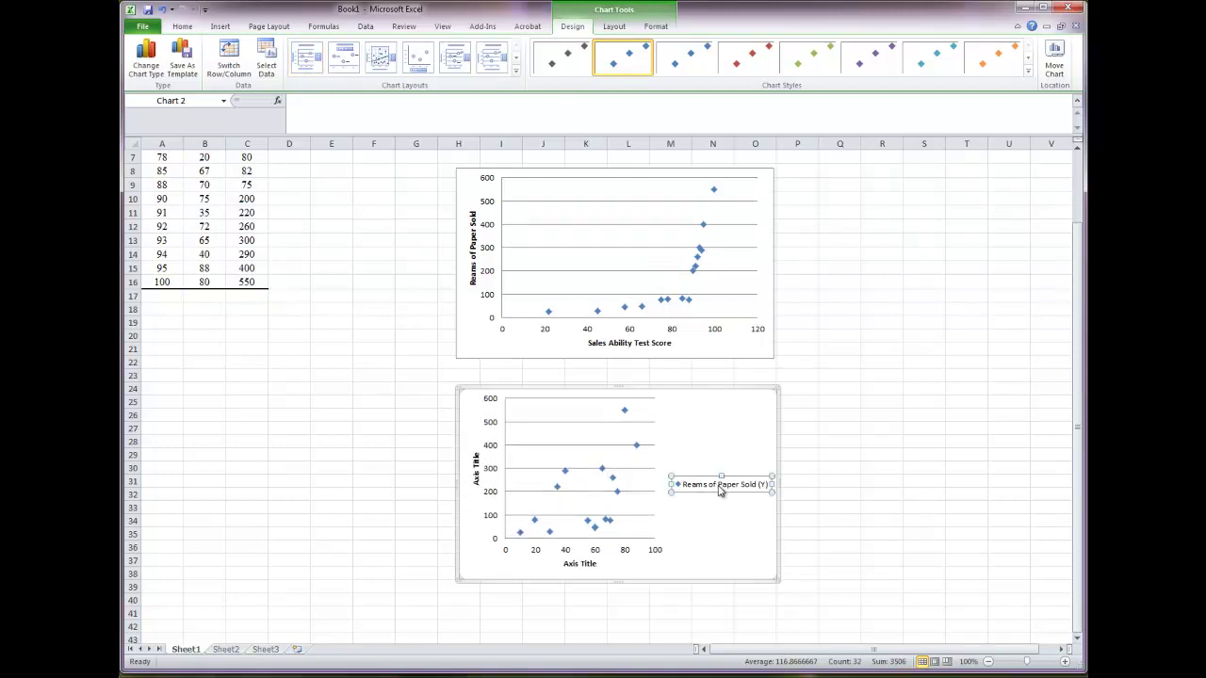
key("Delete")
Step: Set the second scatterplot's horizontal axis title to "Extraversion Scale Score"
left_click(638, 564)
left_click_drag(650, 564, 614, 565)
scroll(235, 246, "up", 2)
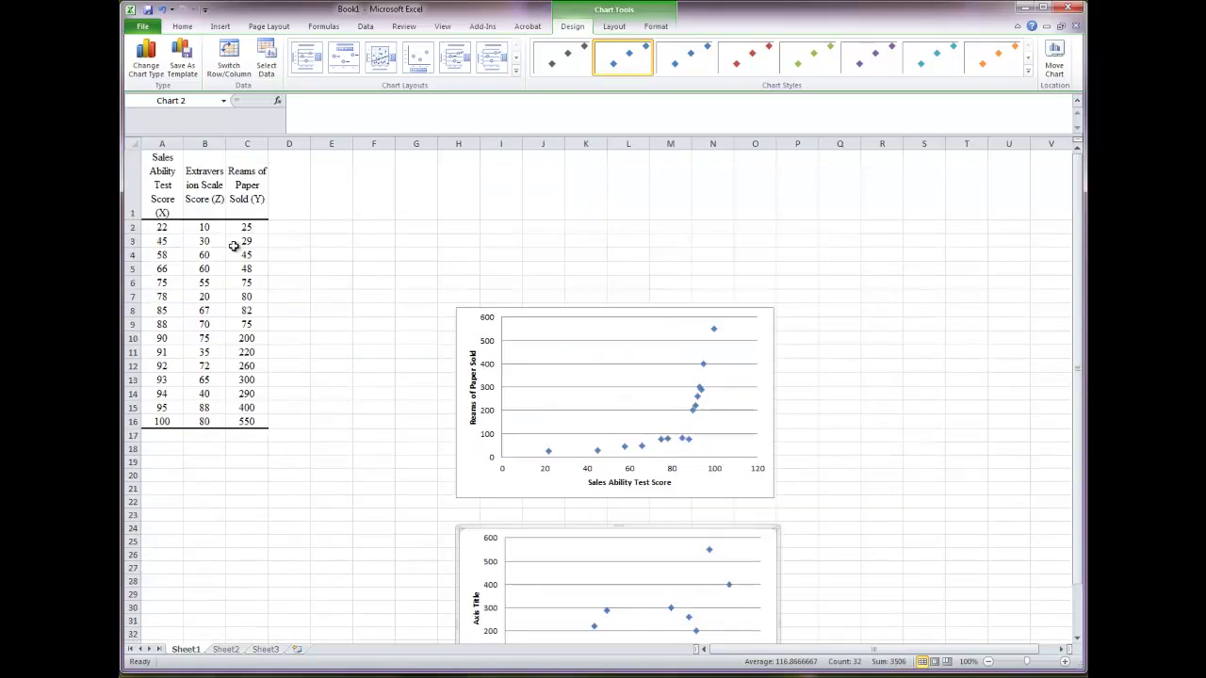
scroll(218, 254, "down", 3)
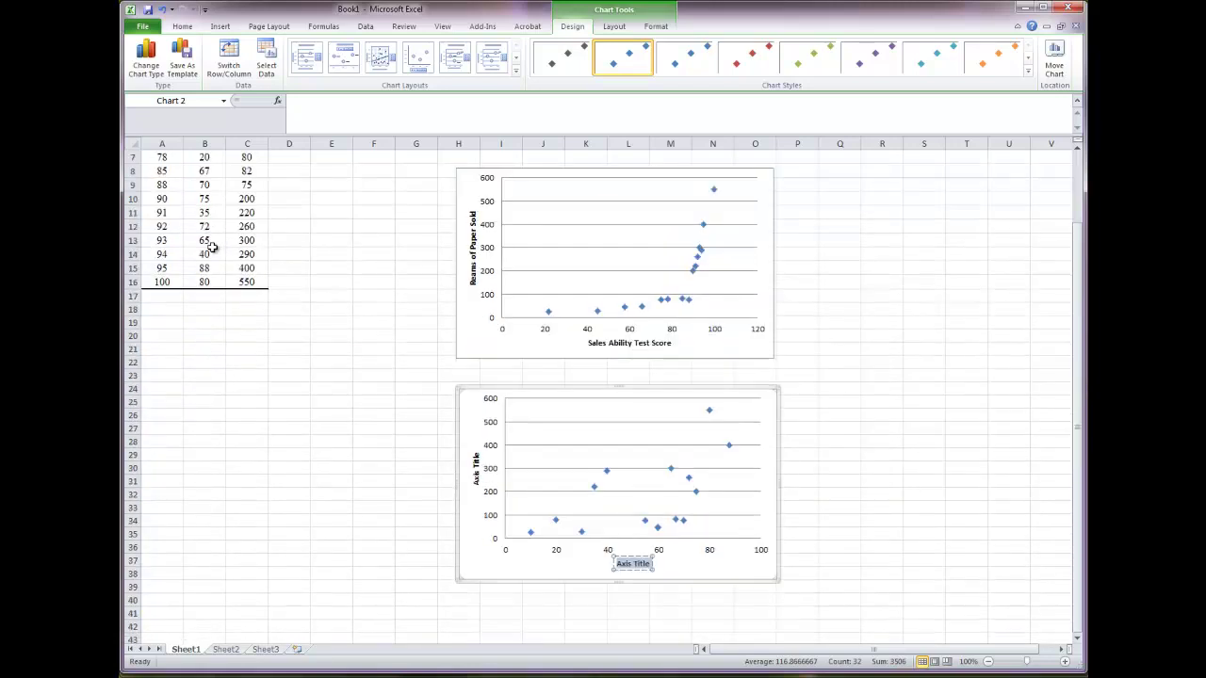
key("BackSpace")
type("Extr")
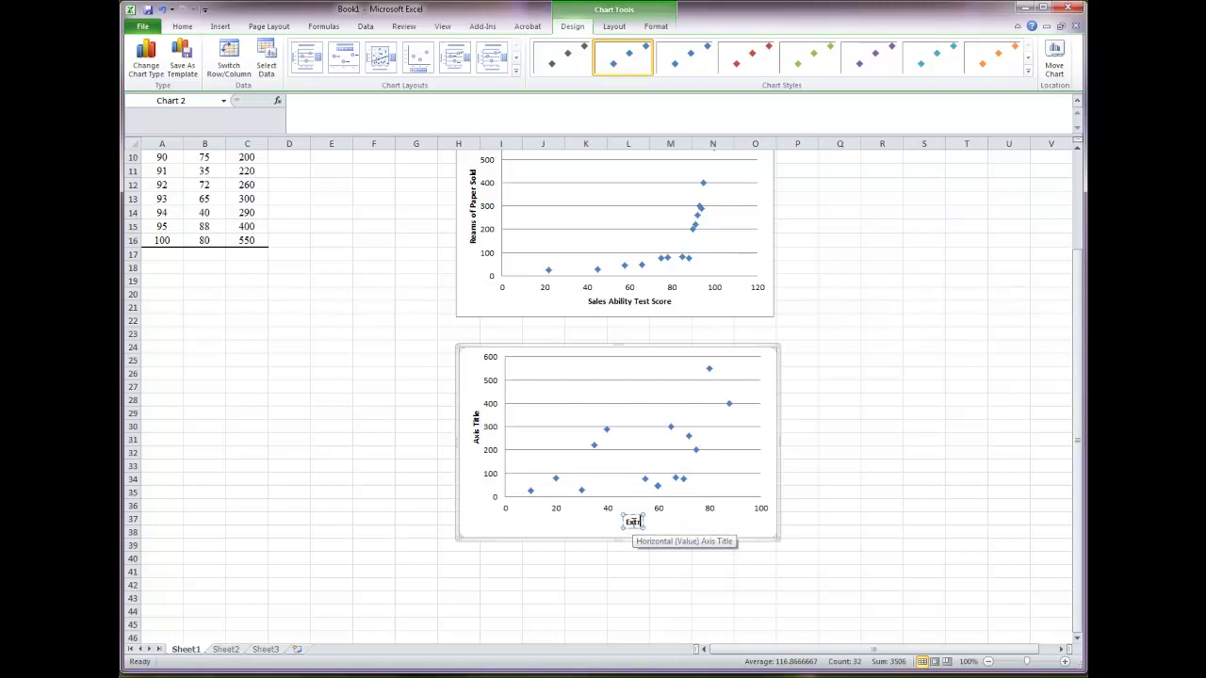
type("aversion Scale Score")
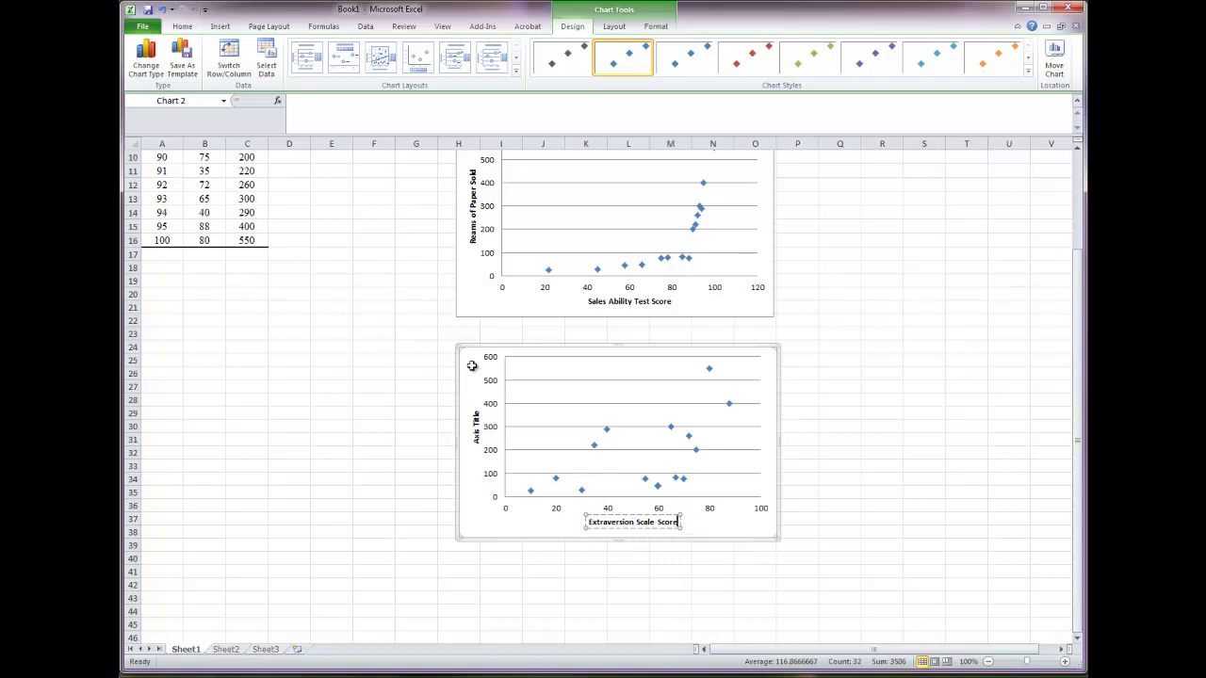
Step: Set the second scatterplot's vertical axis title to "Reams of Paper Sold"
left_click(477, 424)
left_click_drag(476, 412, 480, 445)
type("Reams of Paper Sold")
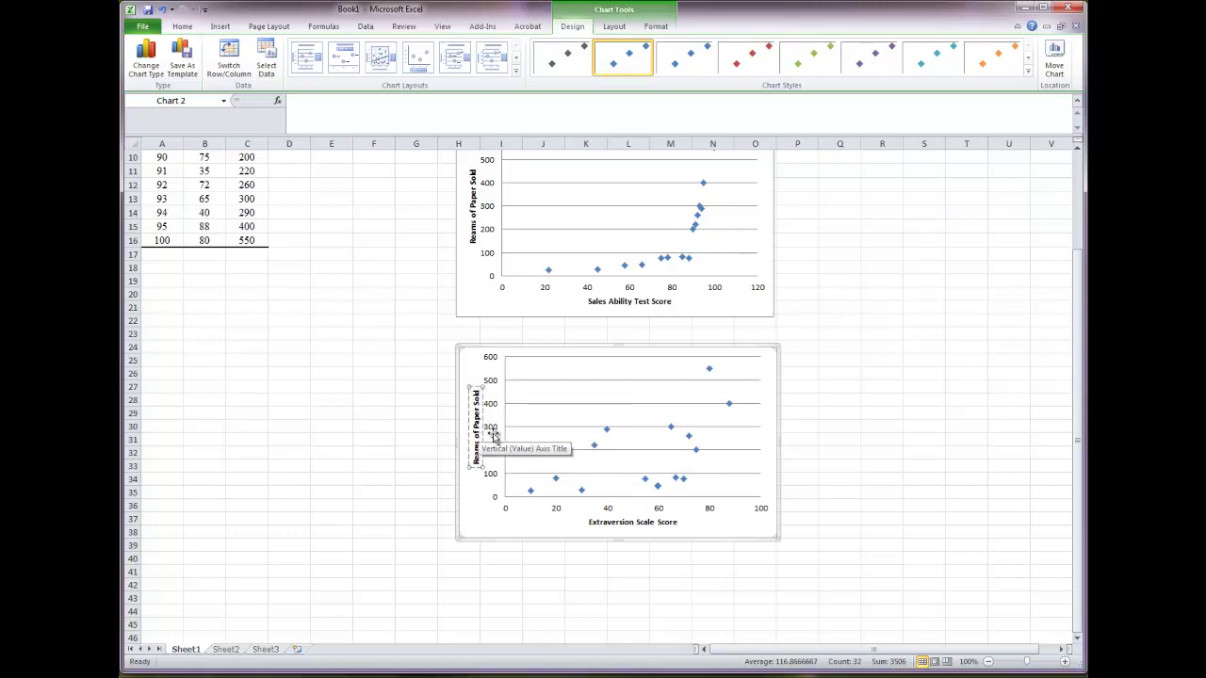
left_click(899, 456)
Step: Copy the Extraversion Scale scatterplot from Excel and paste it under question 3 in Word as a Picture (Enhanced Metafile)
left_click(772, 369)
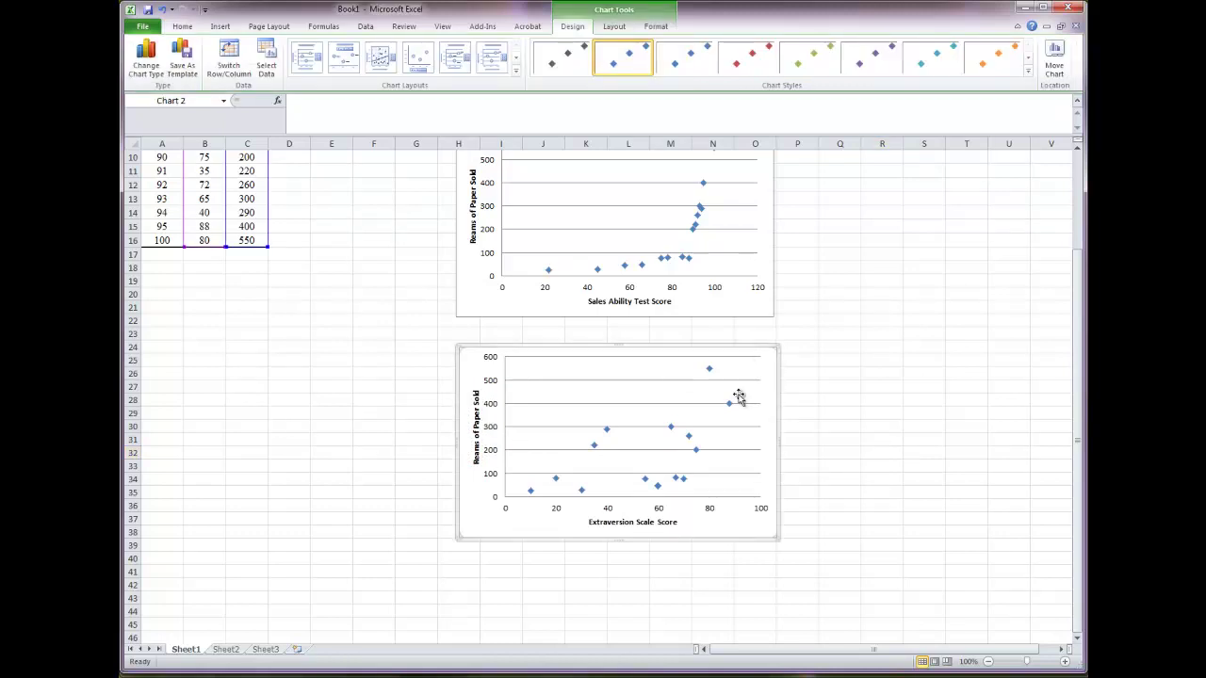
left_click(663, 398)
left_click(780, 378)
key("alt+Tab")
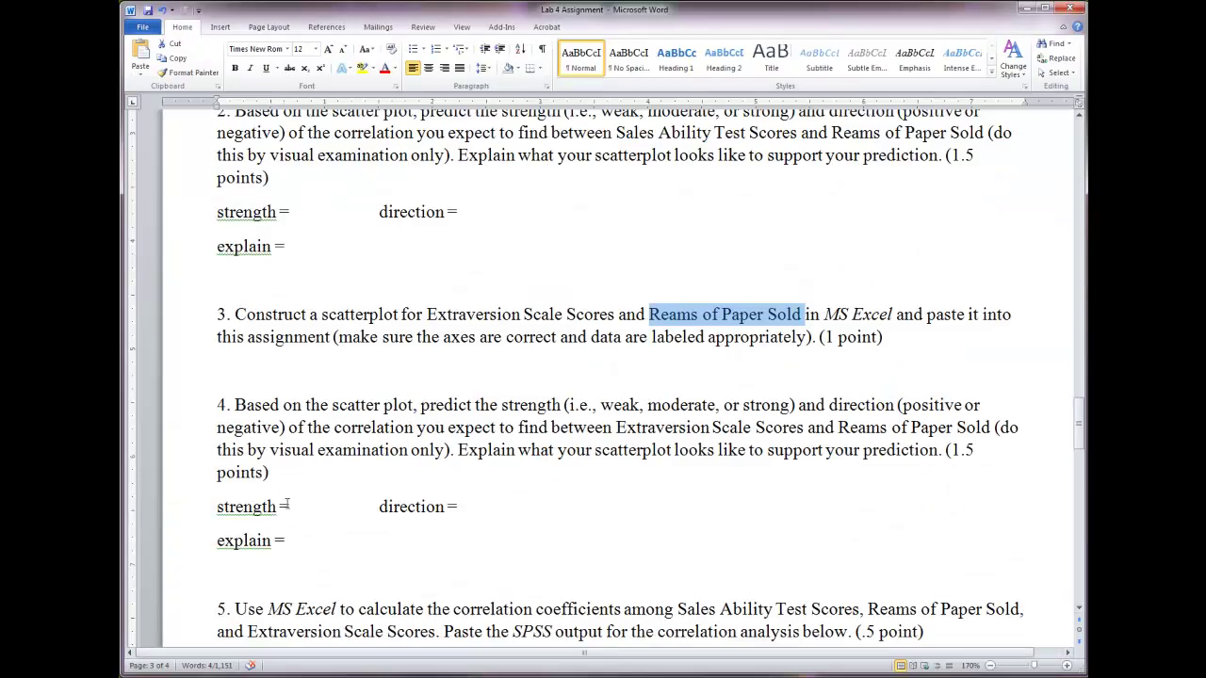
left_click(249, 376)
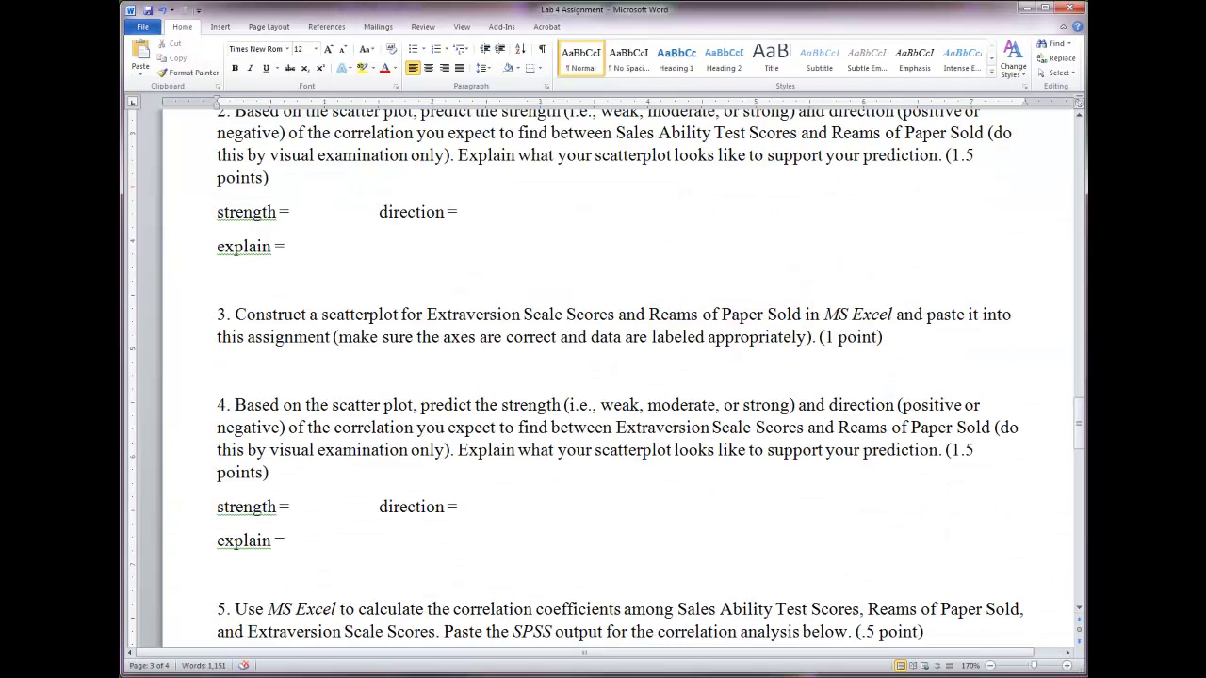
left_click(140, 71)
left_click(176, 120)
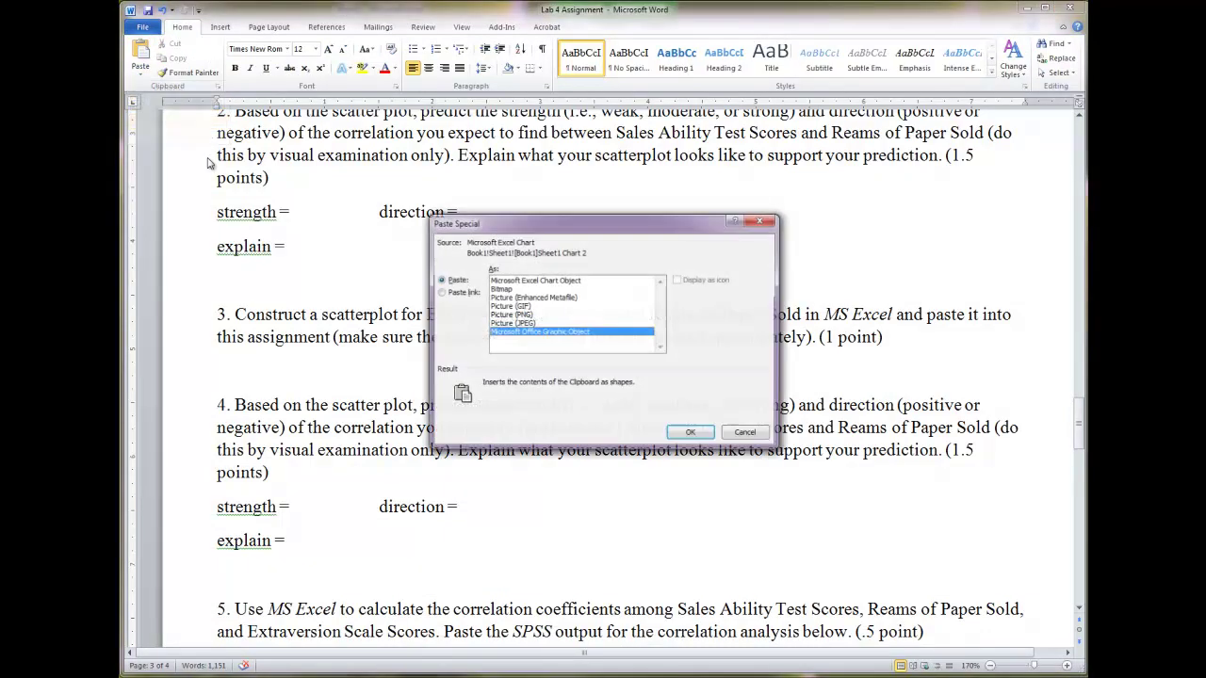
left_click(496, 298)
left_click(692, 434)
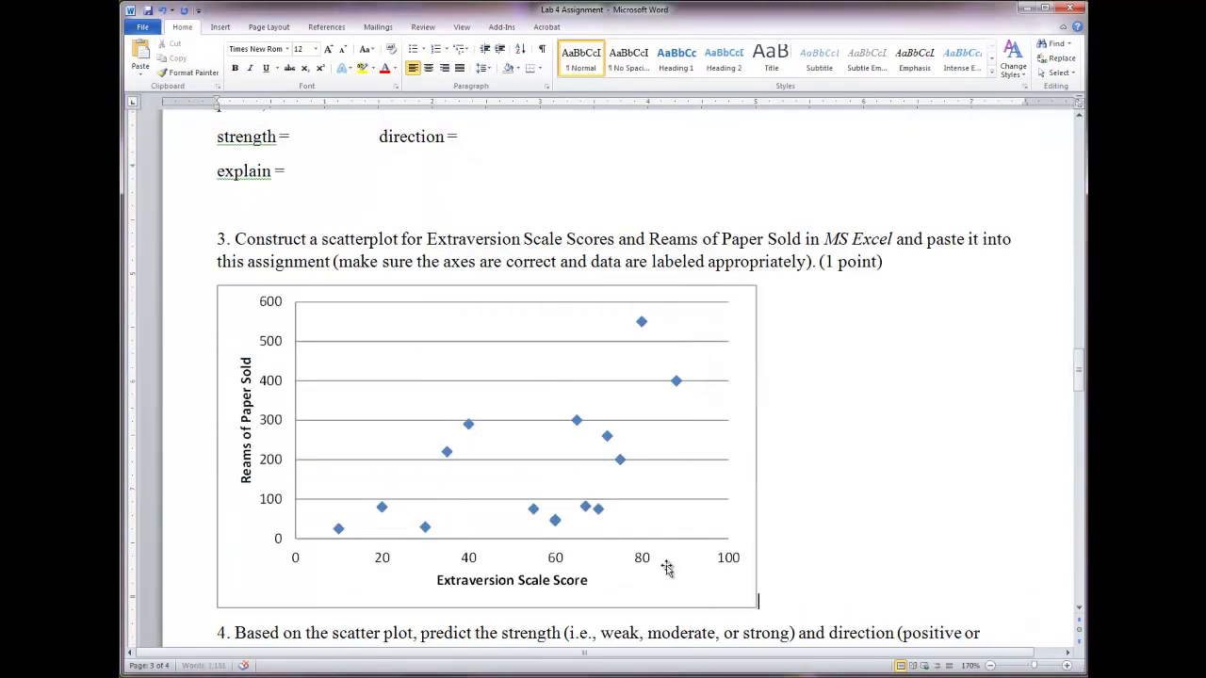
Step: Shrink the Extraversion Scale scatterplot picture under question 3 proportionally to about 3.5 inches wide
left_click(749, 593)
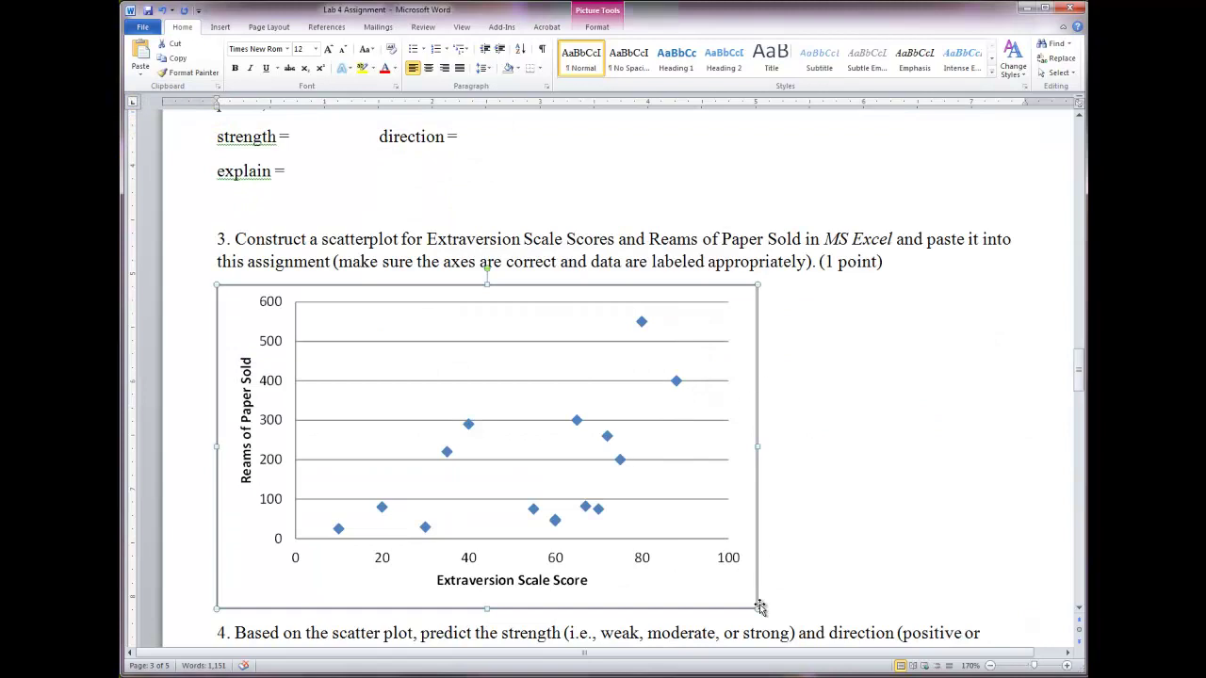
left_click_drag(757, 608, 592, 430)
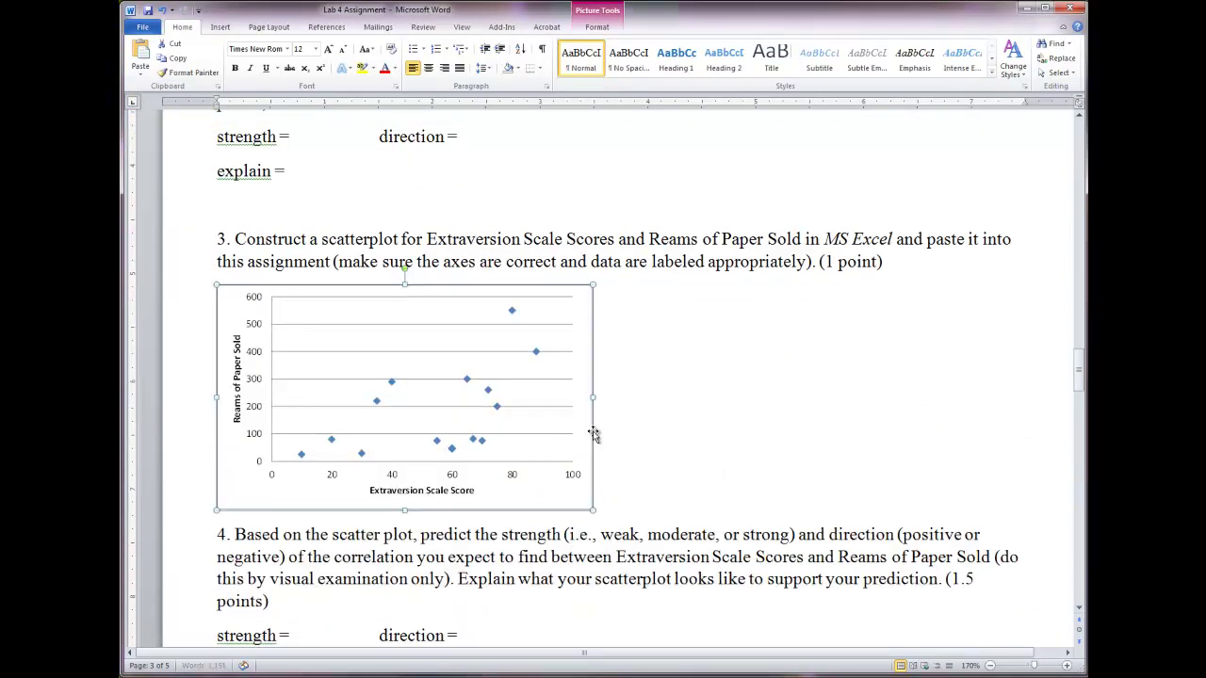
left_click(649, 426)
Step: Read through questions 4 to 7, checking the strength, direction and explanation answers required and the correlation output requested
scroll(646, 423, "down", 3)
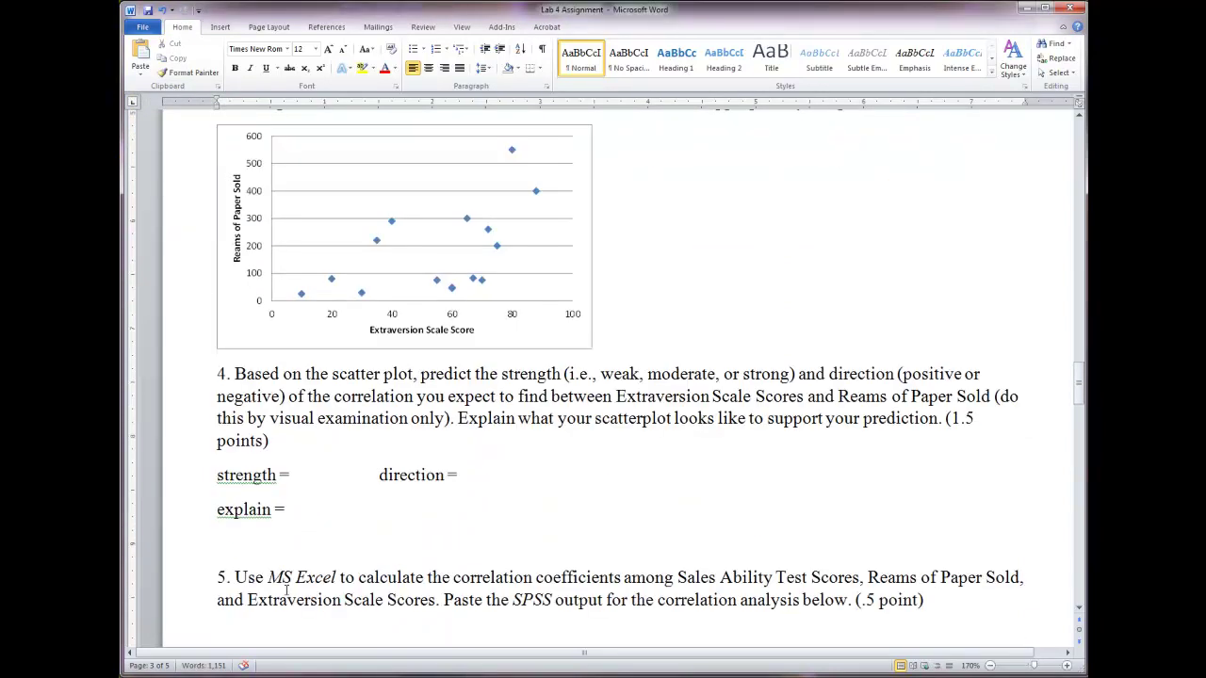
scroll(429, 496, "up", 3)
scroll(429, 497, "down", 3)
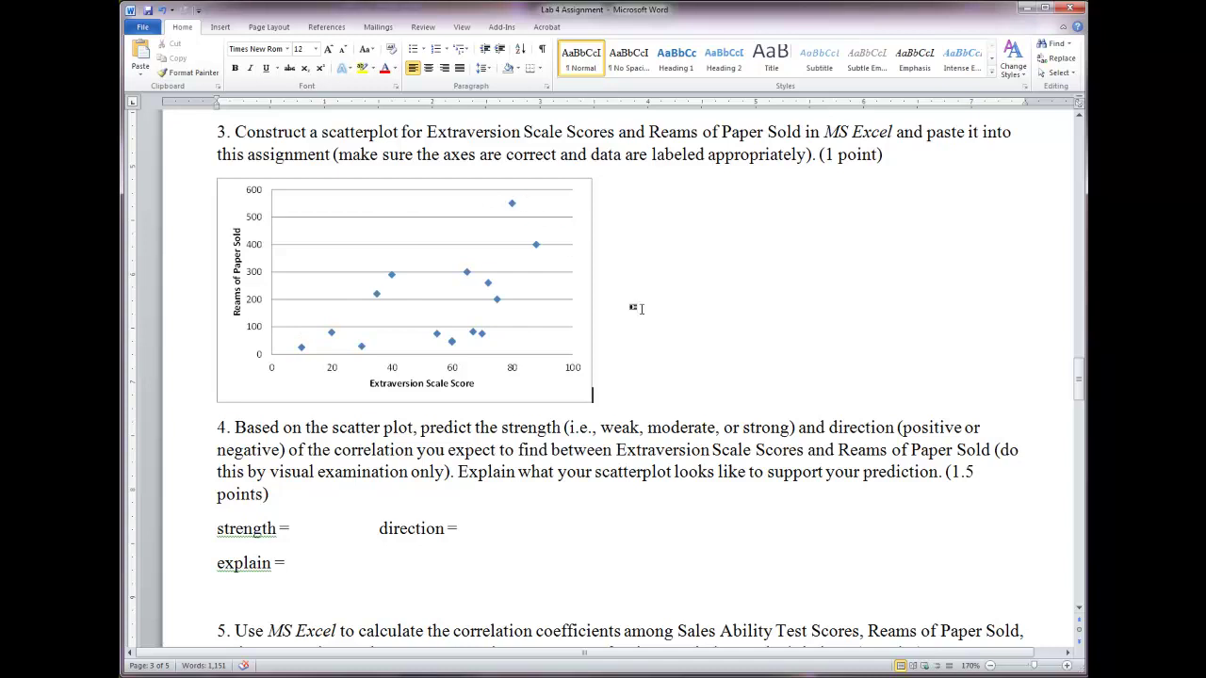
left_click(490, 531)
left_click(329, 576)
scroll(530, 487, "down", 5)
scroll(497, 490, "up", 2)
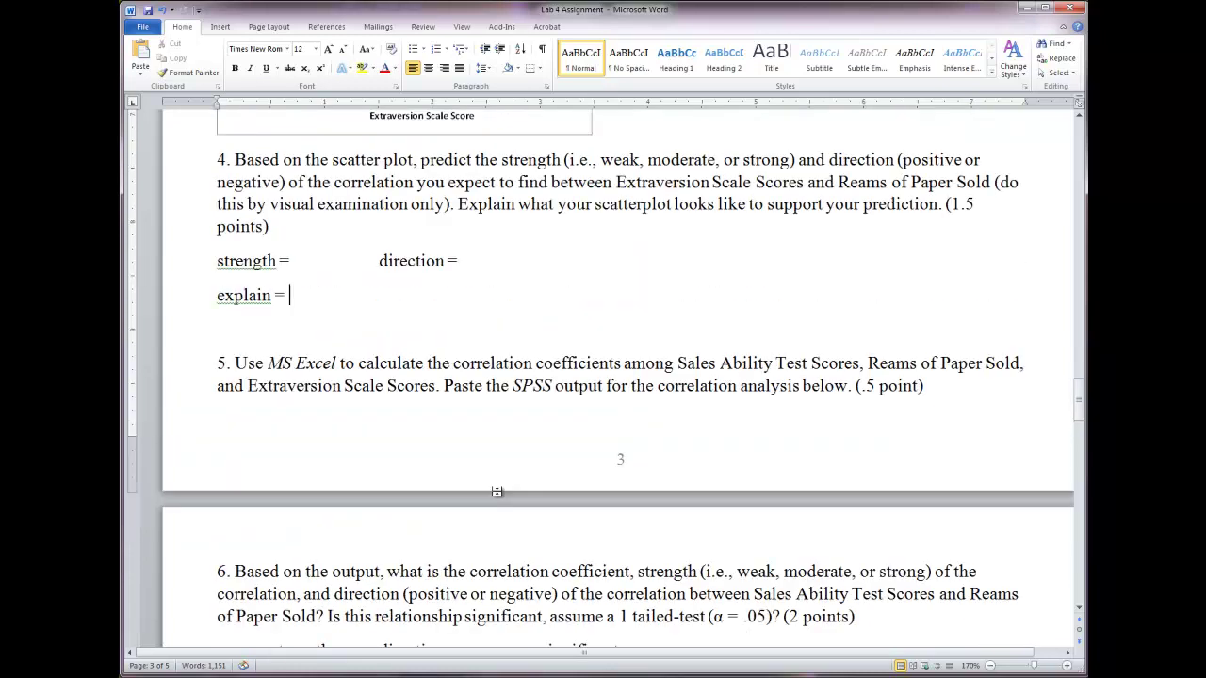
scroll(484, 358, "down", 4)
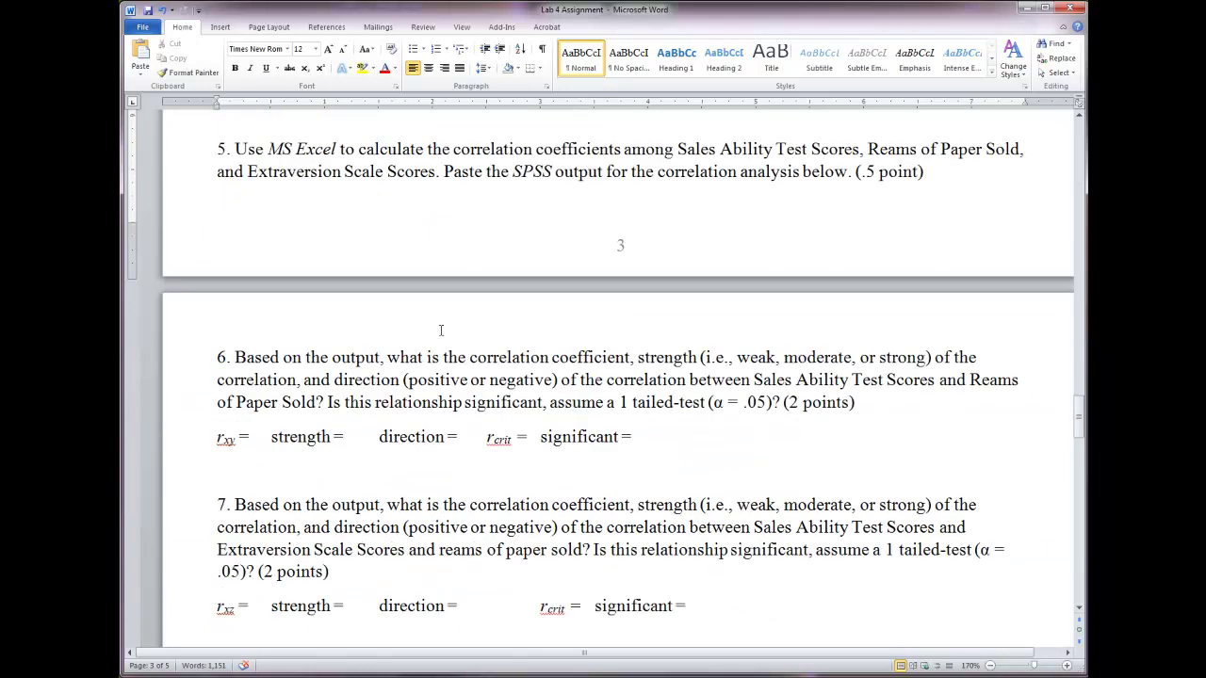
scroll(307, 533, "up", 4)
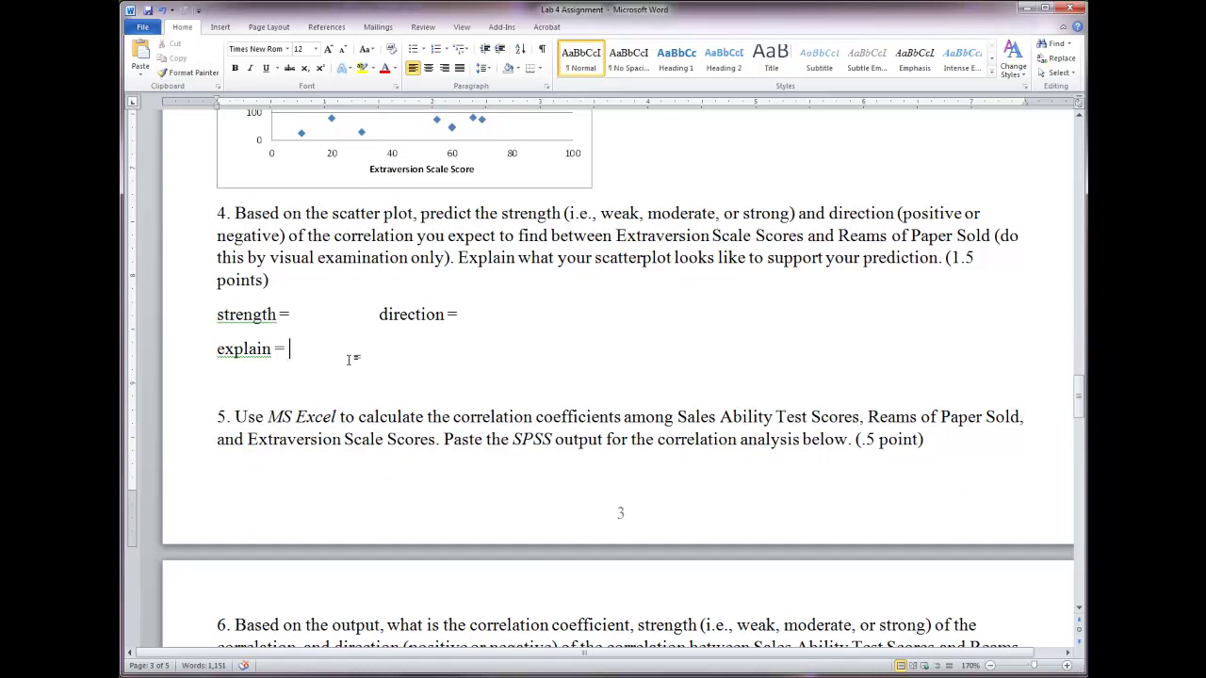
scroll(368, 357, "up", 2)
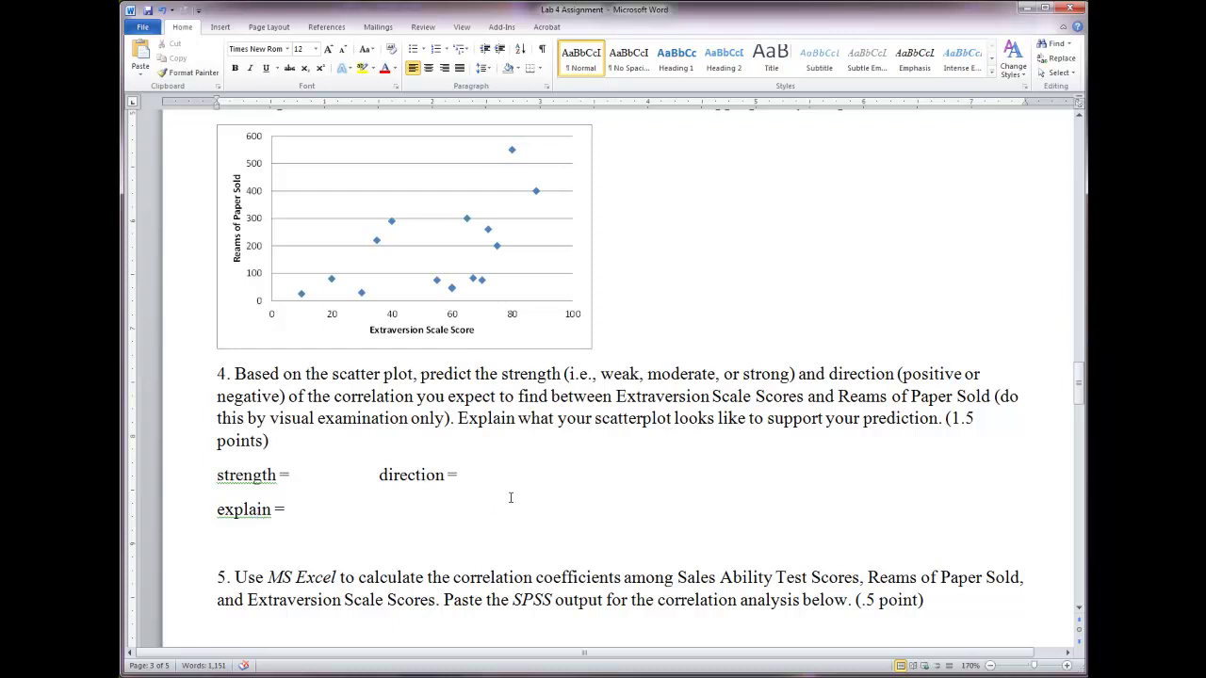
scroll(513, 497, "down", 2)
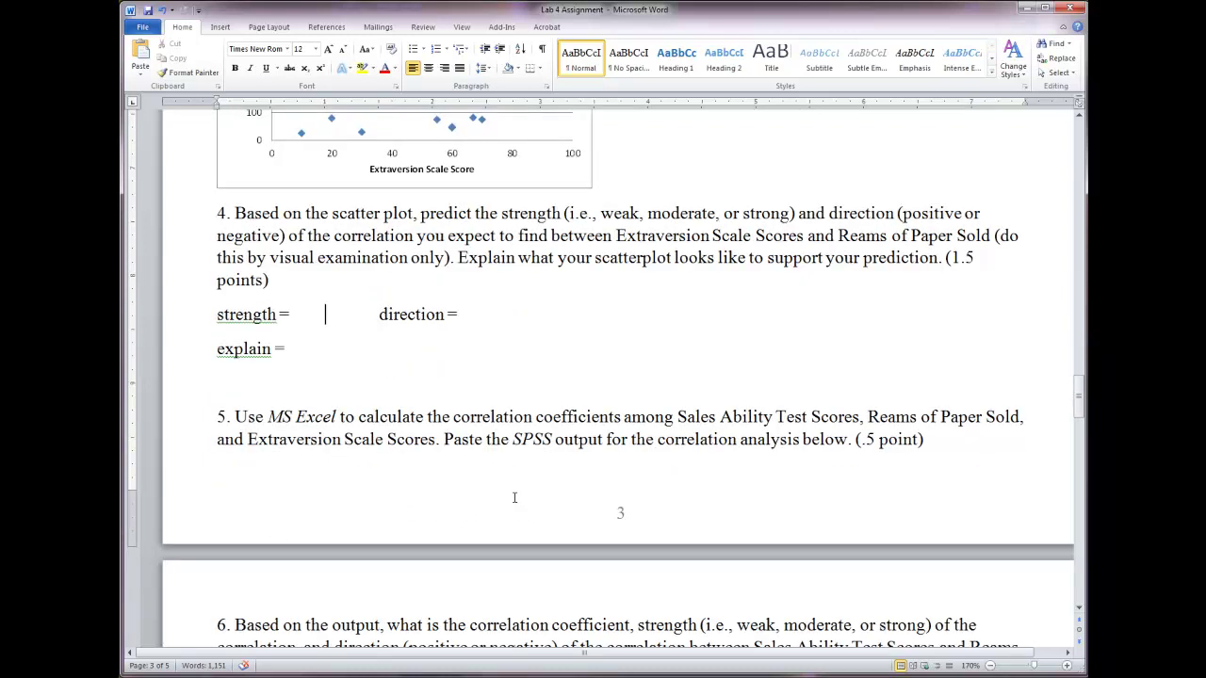
scroll(515, 498, "down", 3)
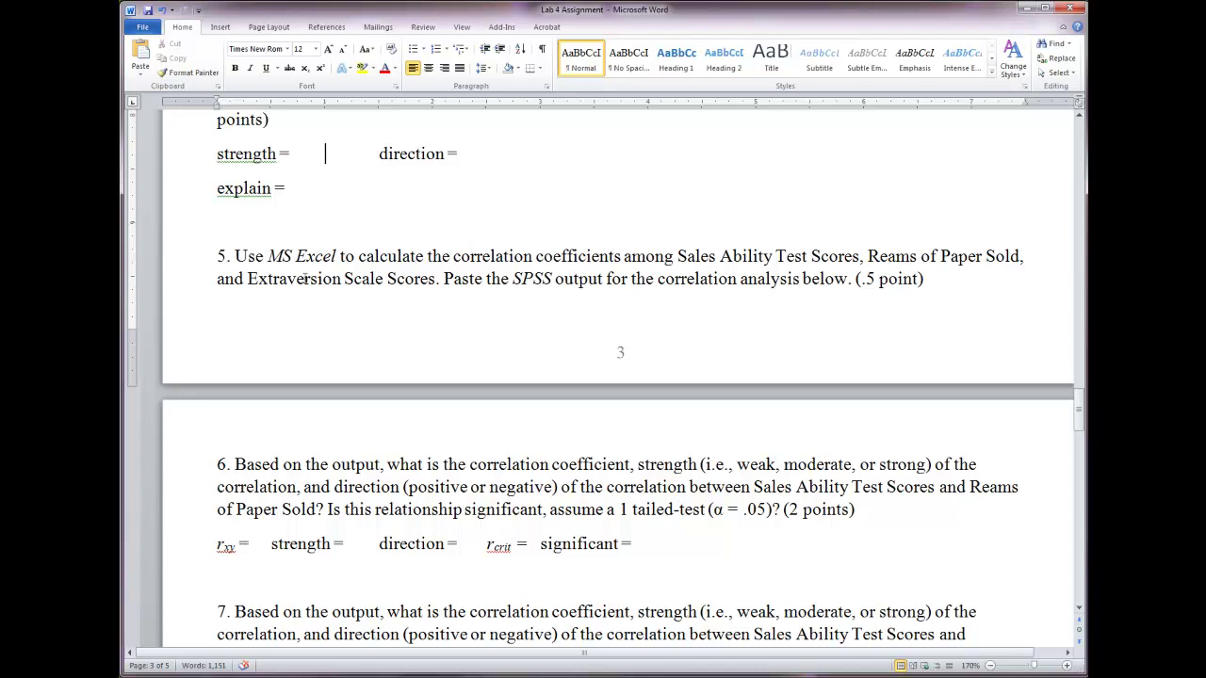
Step: In Excel, run a Correlation analysis on A1:C16, grouped by columns with labels in the first row, outputting to a new worksheet named correlation
key("alt+Tab")
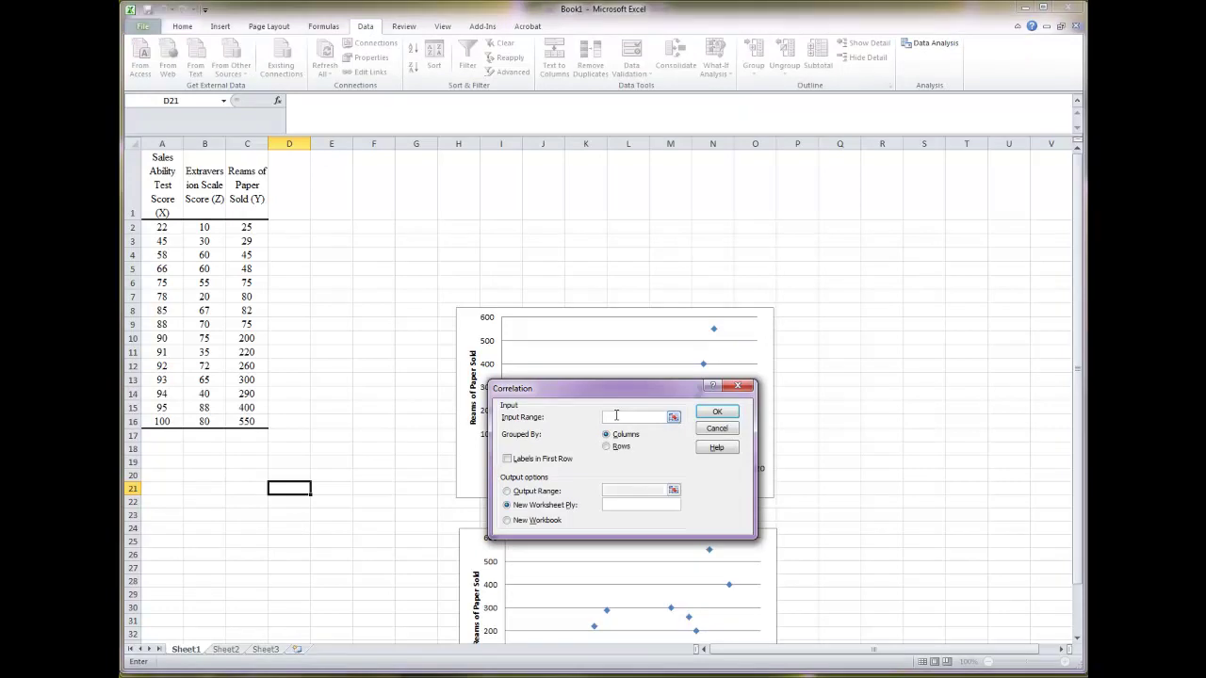
left_click(737, 387)
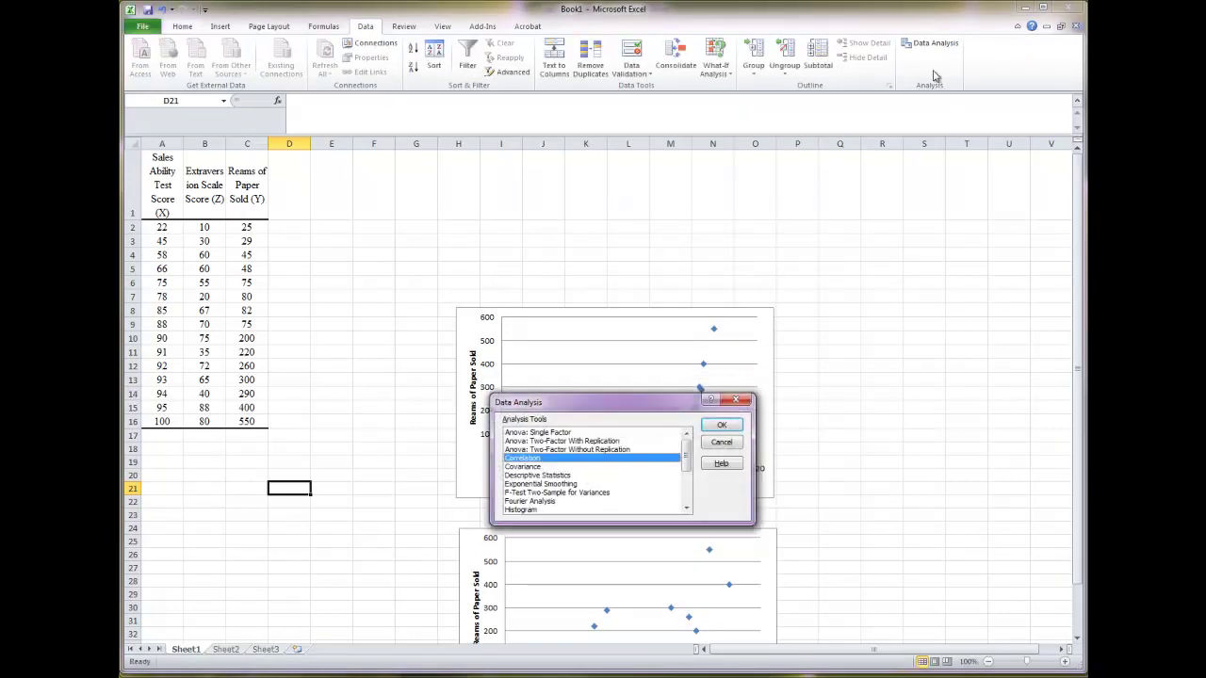
left_click(738, 400)
left_click(937, 46)
left_click(724, 425)
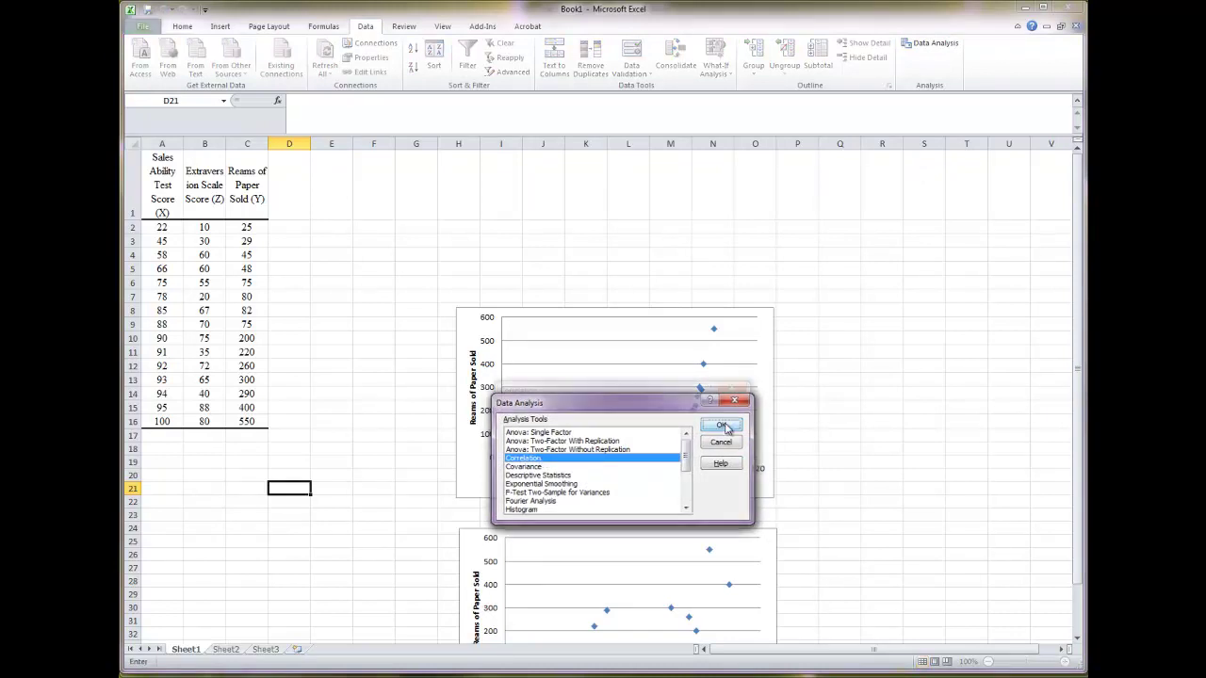
left_click_drag(170, 177, 247, 421)
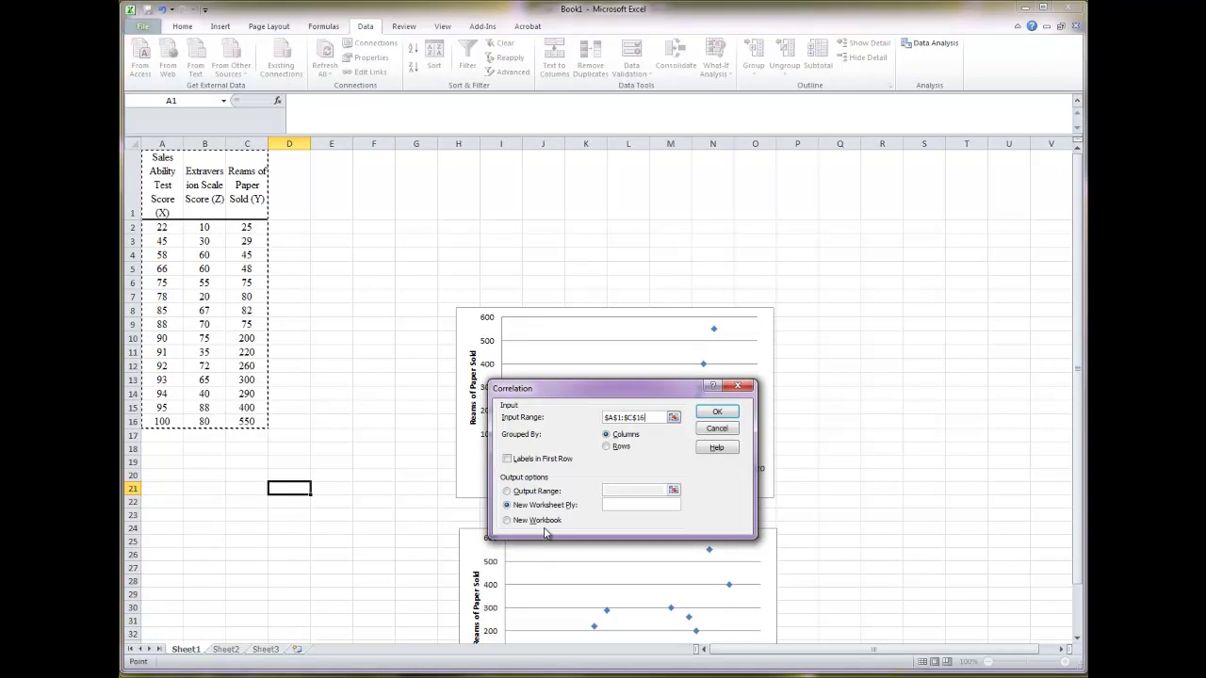
left_click(508, 459)
left_click(508, 458)
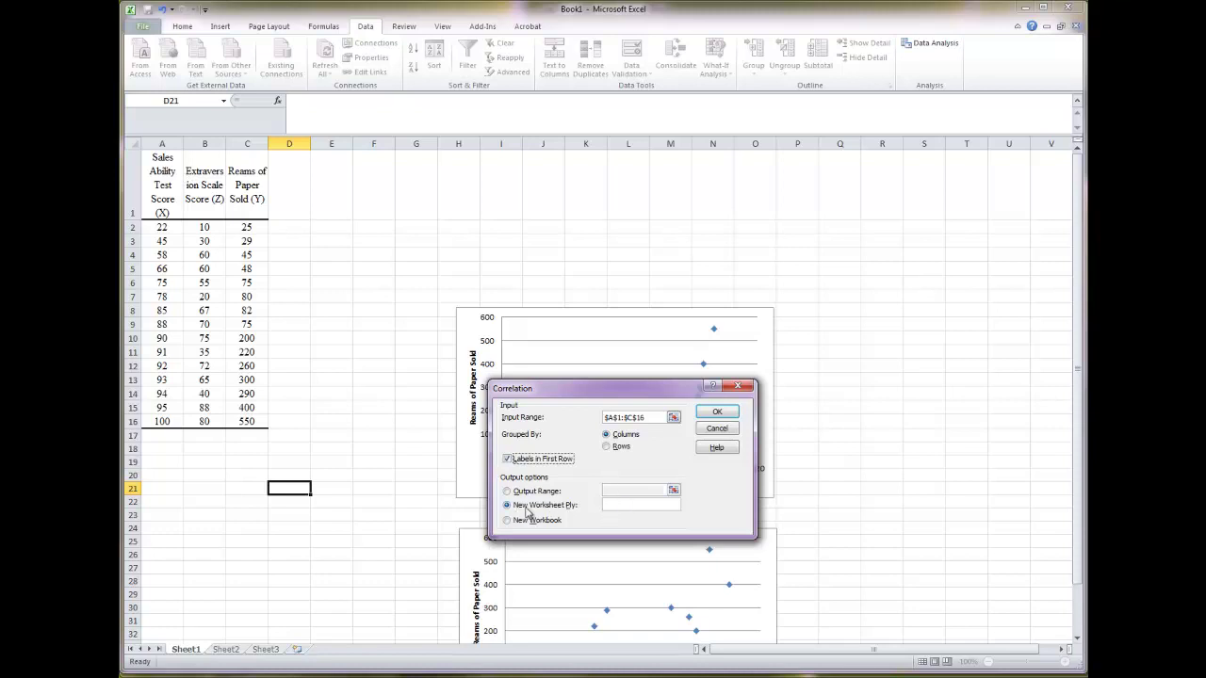
left_click(615, 505)
left_click(716, 414)
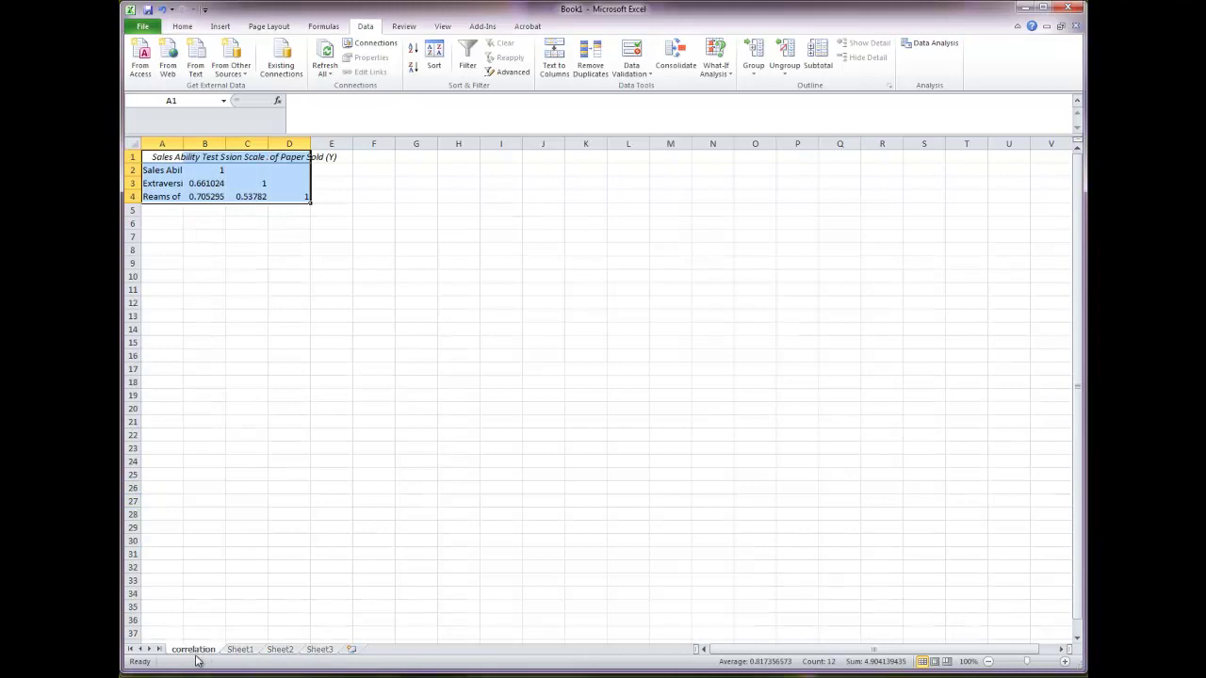
Step: Format the correlation coefficients in B2:D4 as Number with three decimal places
left_click(237, 249)
left_click_drag(204, 173, 281, 200)
right_click(280, 200)
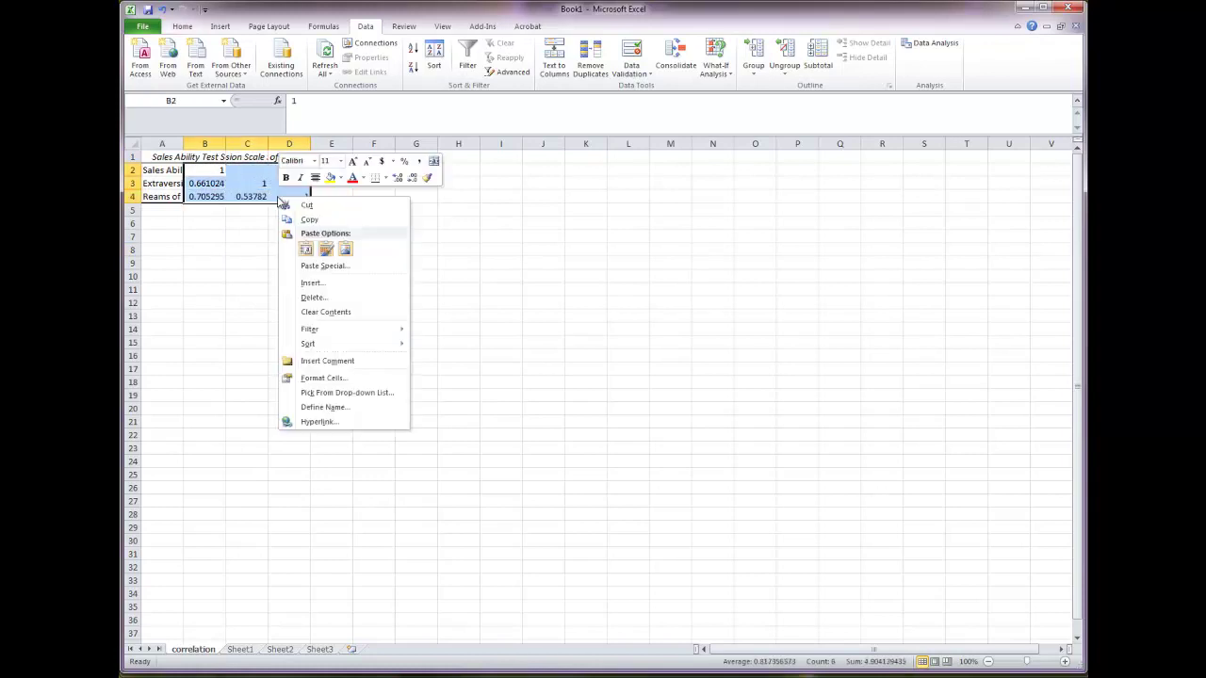
left_click(337, 379)
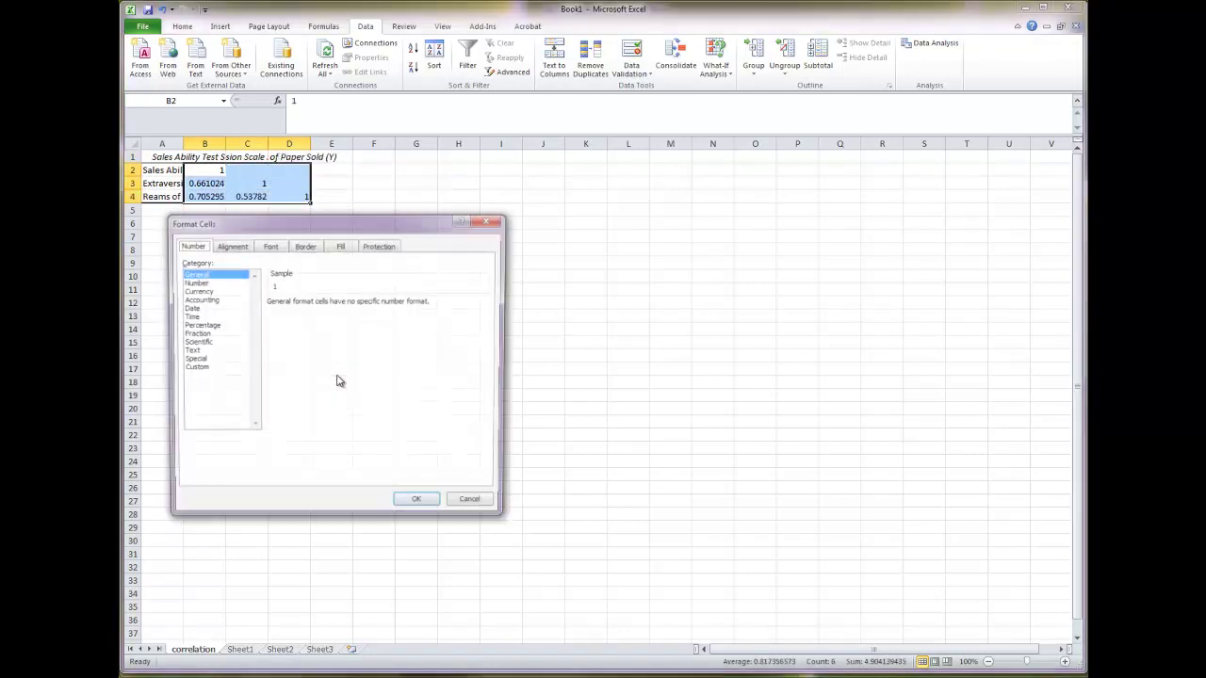
left_click(192, 282)
left_click(352, 298)
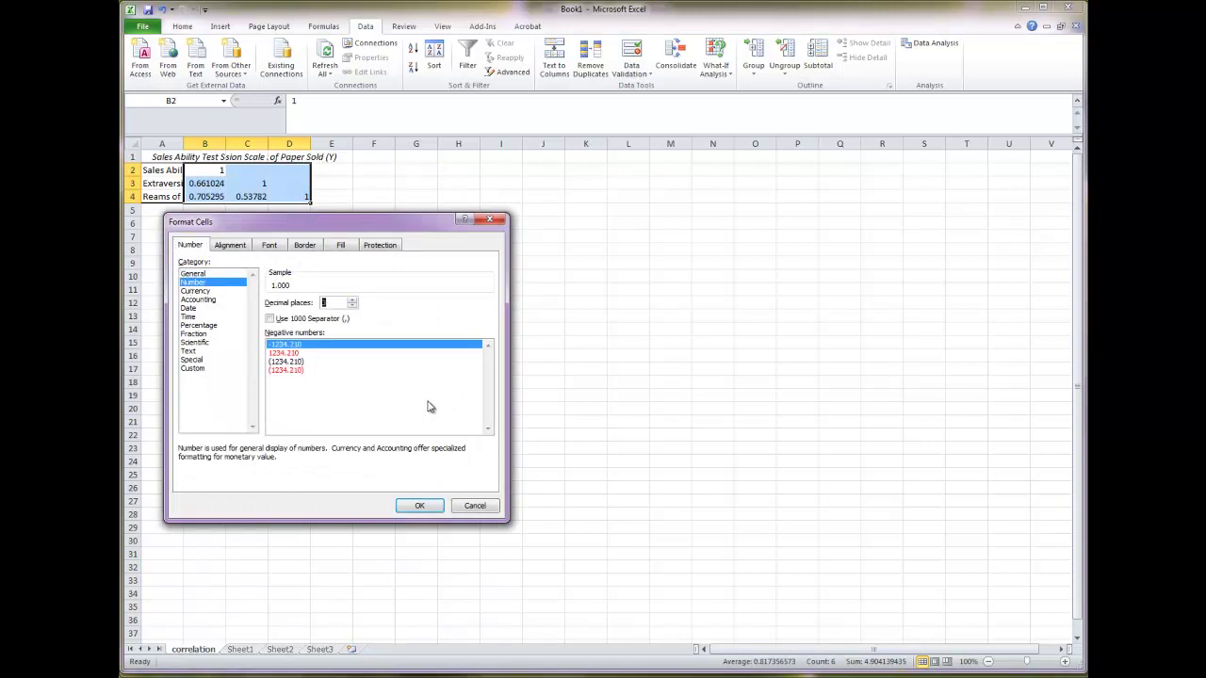
left_click(419, 506)
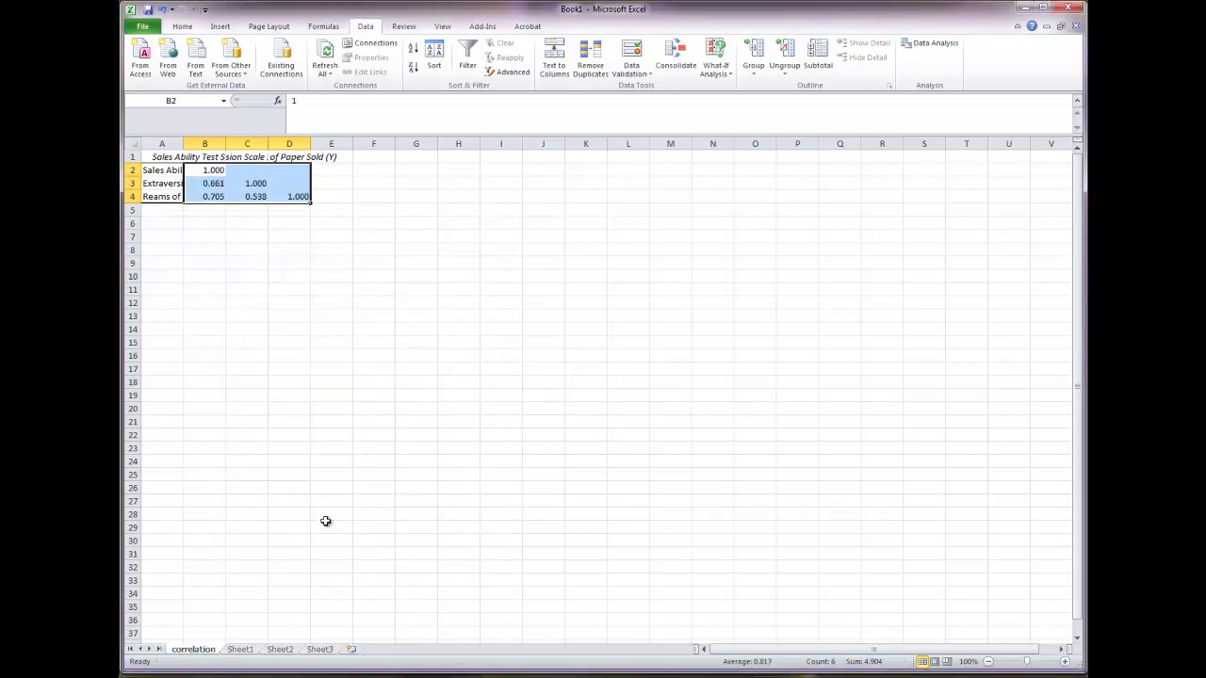
left_click(244, 314)
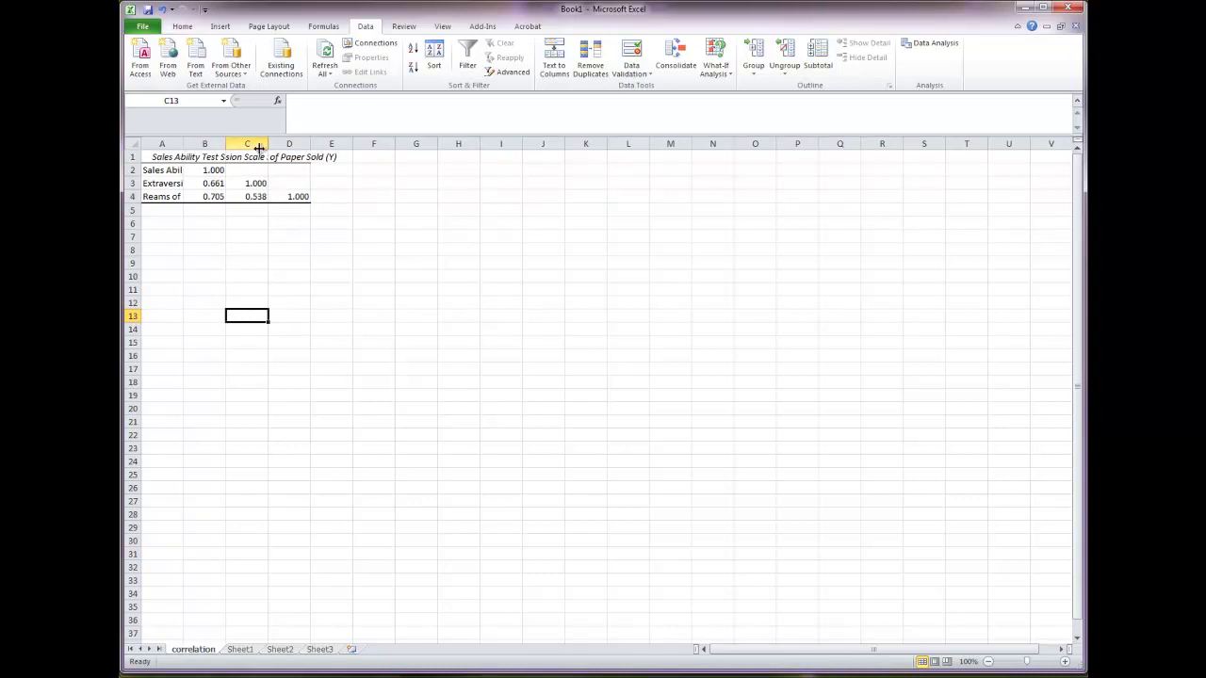
Step: AutoFit the widths of columns A to D so the correlation table's labels fit
double_click(183, 144)
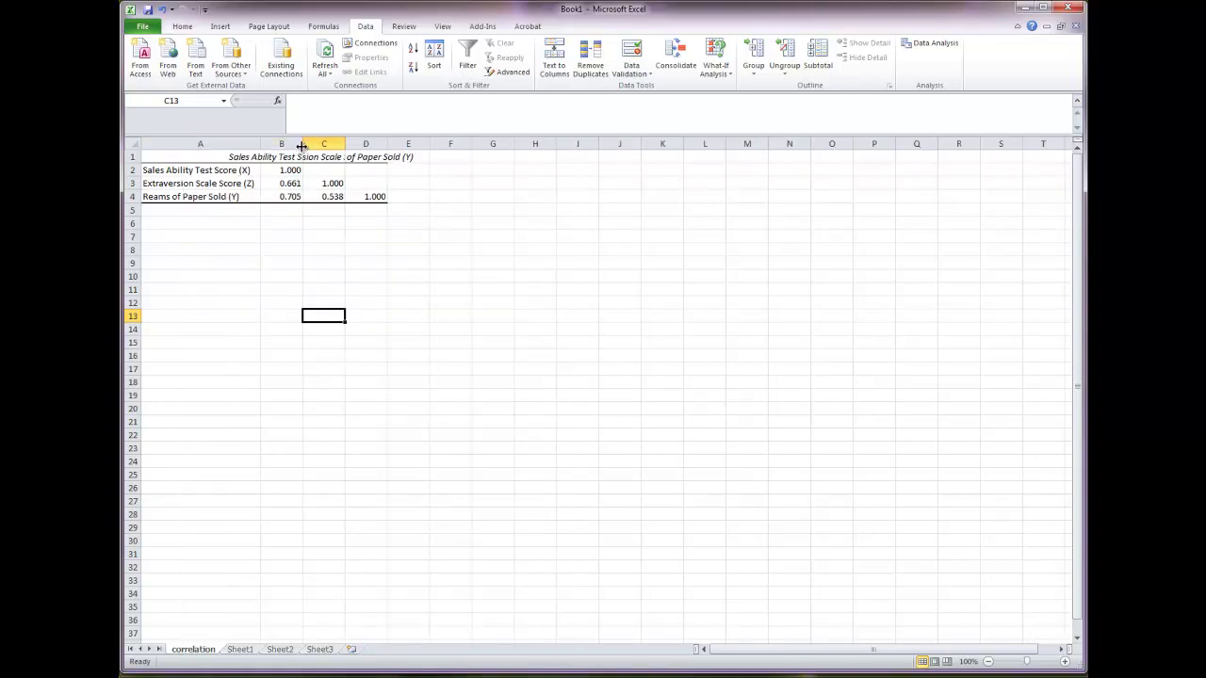
double_click(416, 144)
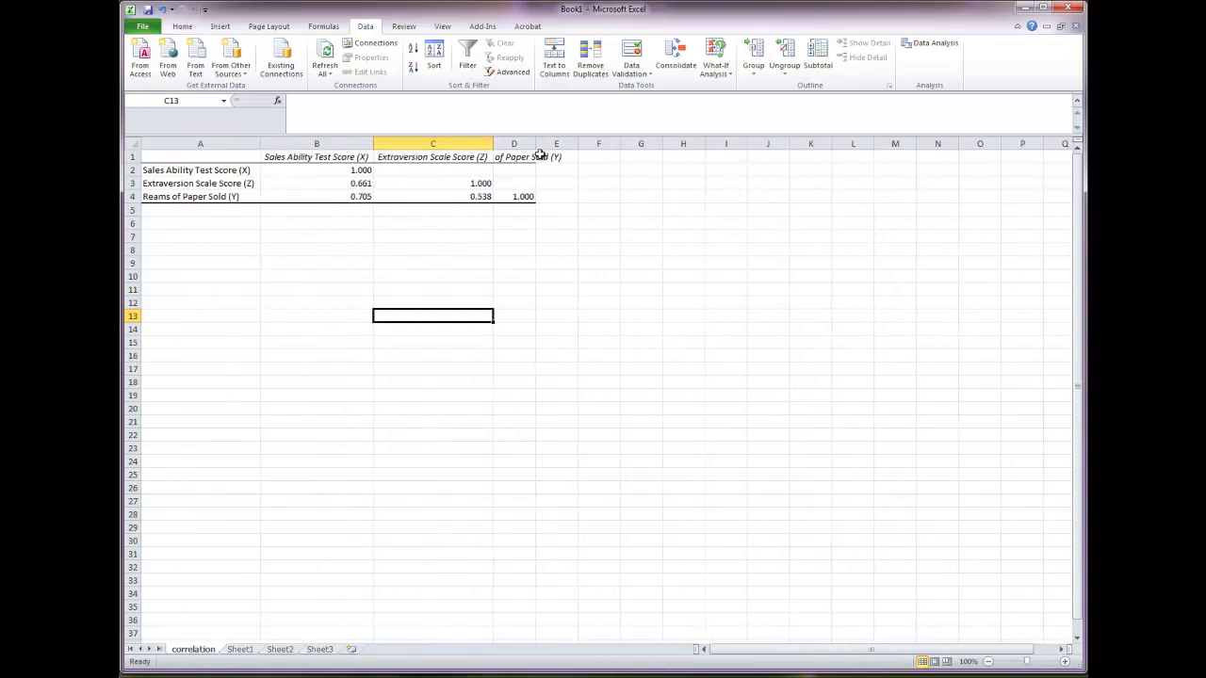
double_click(537, 143)
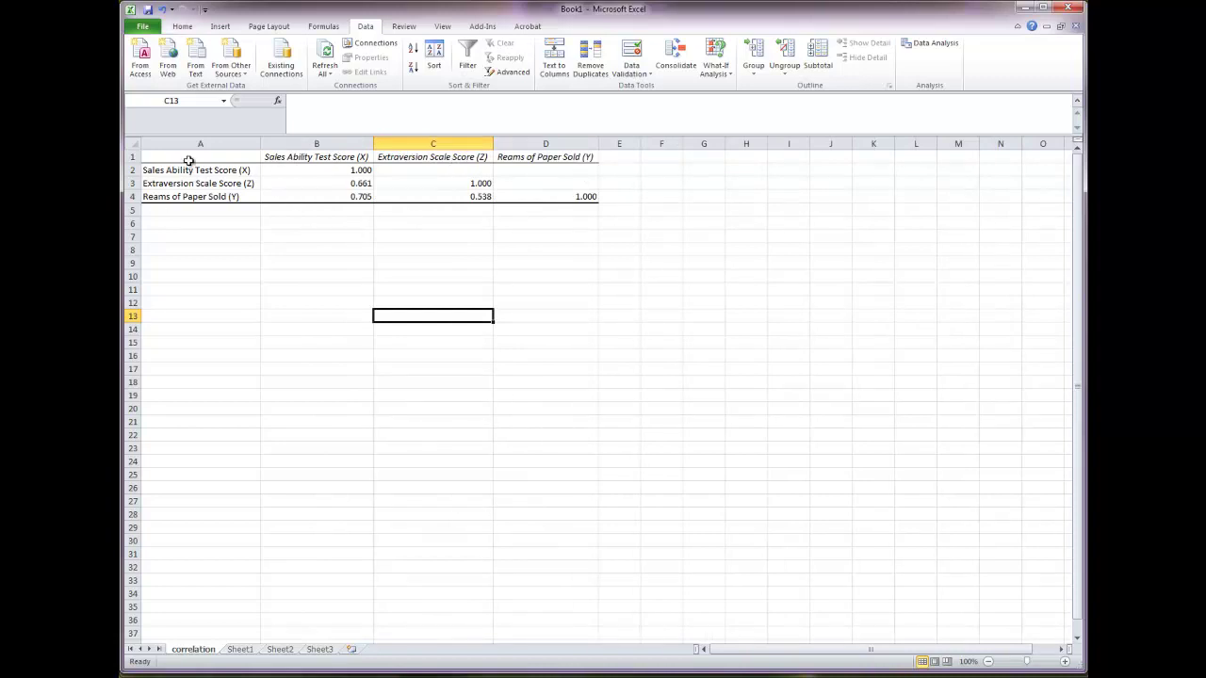
Step: Copy the whole correlation table, A1:D4, and switch to the Lab 4 Assignment document in Word
left_click_drag(183, 156, 544, 191)
key("ctrl+c")
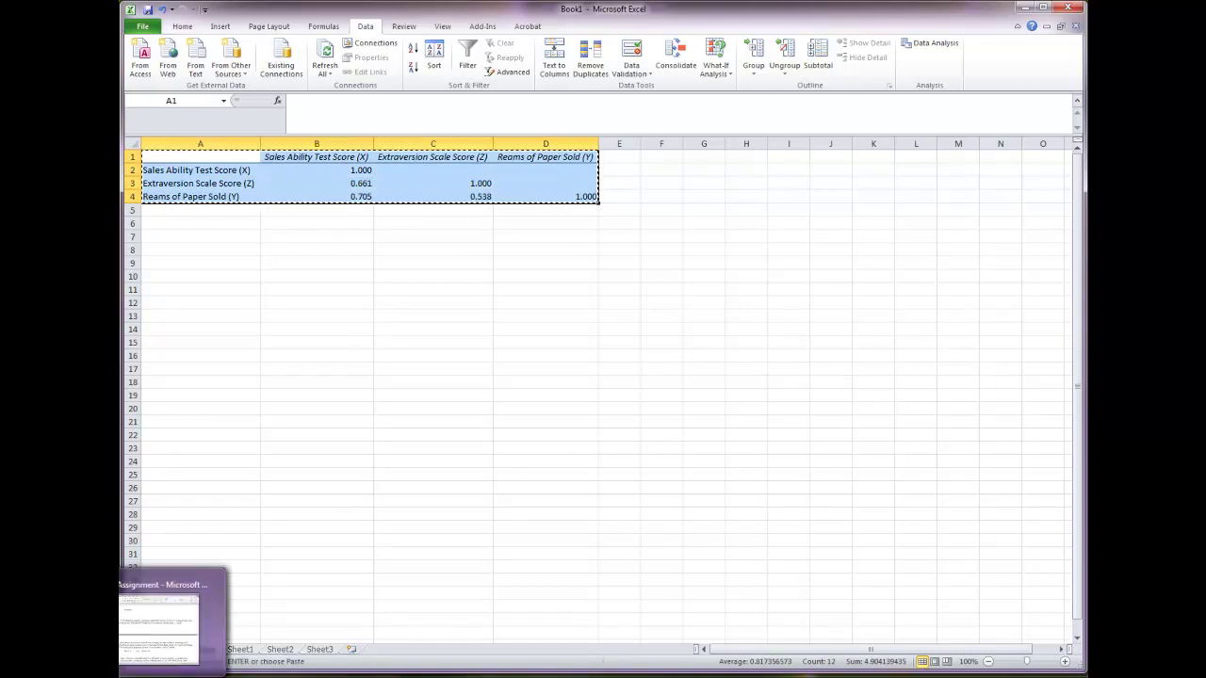
left_click(175, 613)
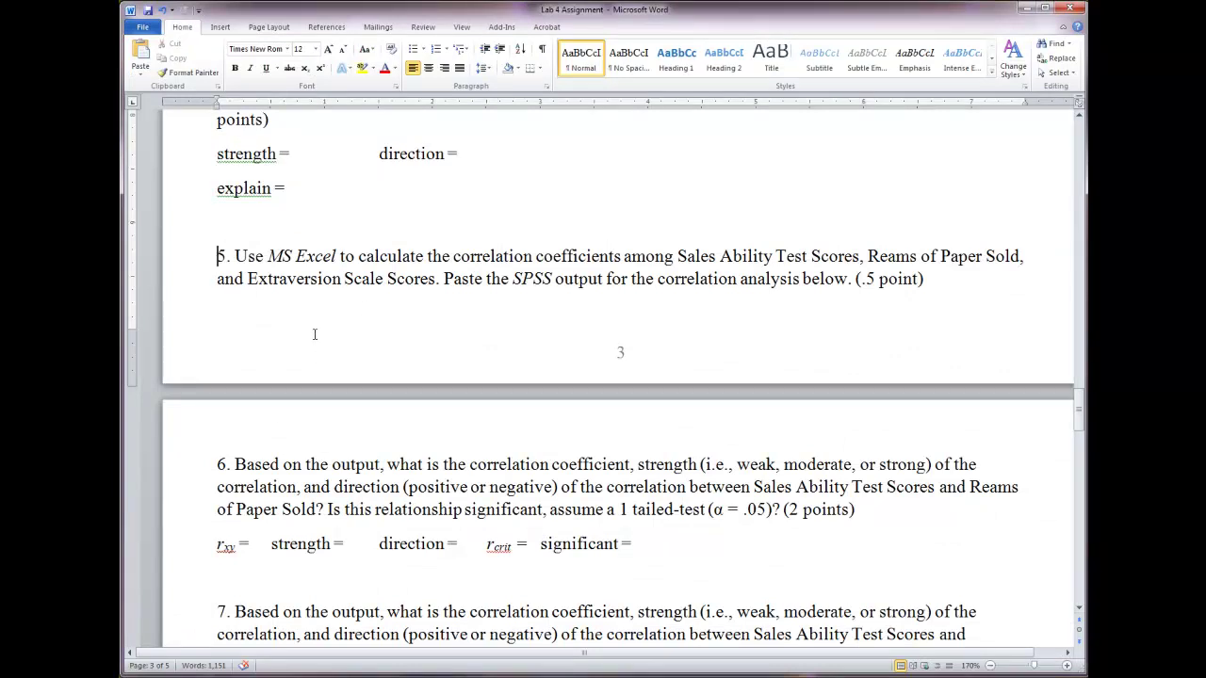
Step: Insert a page break before question 5 so that it starts on a new page
key("ctrl+Return")
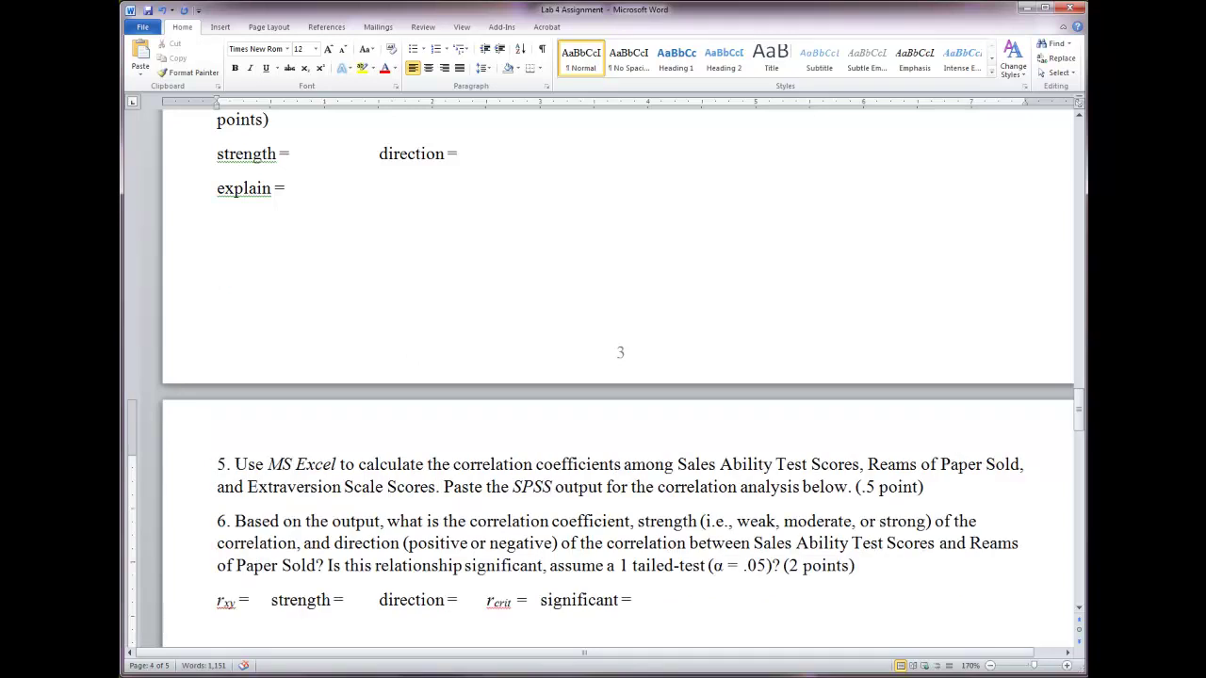
left_click(221, 28)
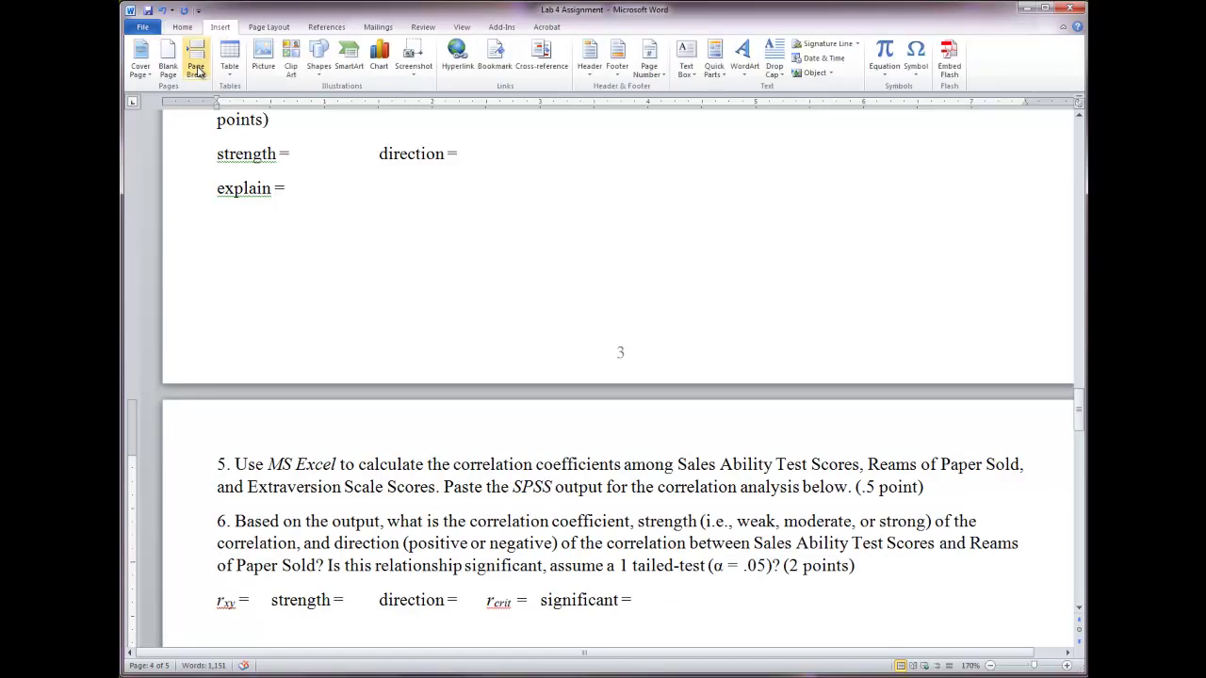
left_click(186, 30)
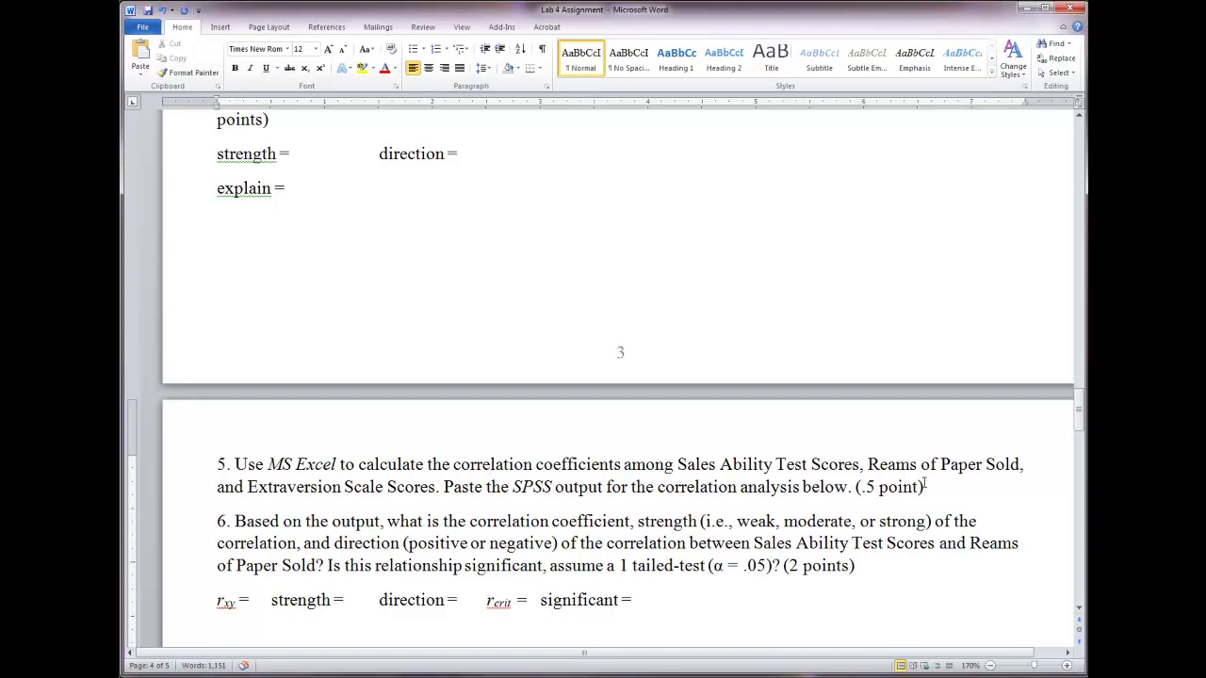
Step: Add an empty paragraph below question 5 and paste the correlation table there as a Picture (Enhanced Metafile)
key("Return")
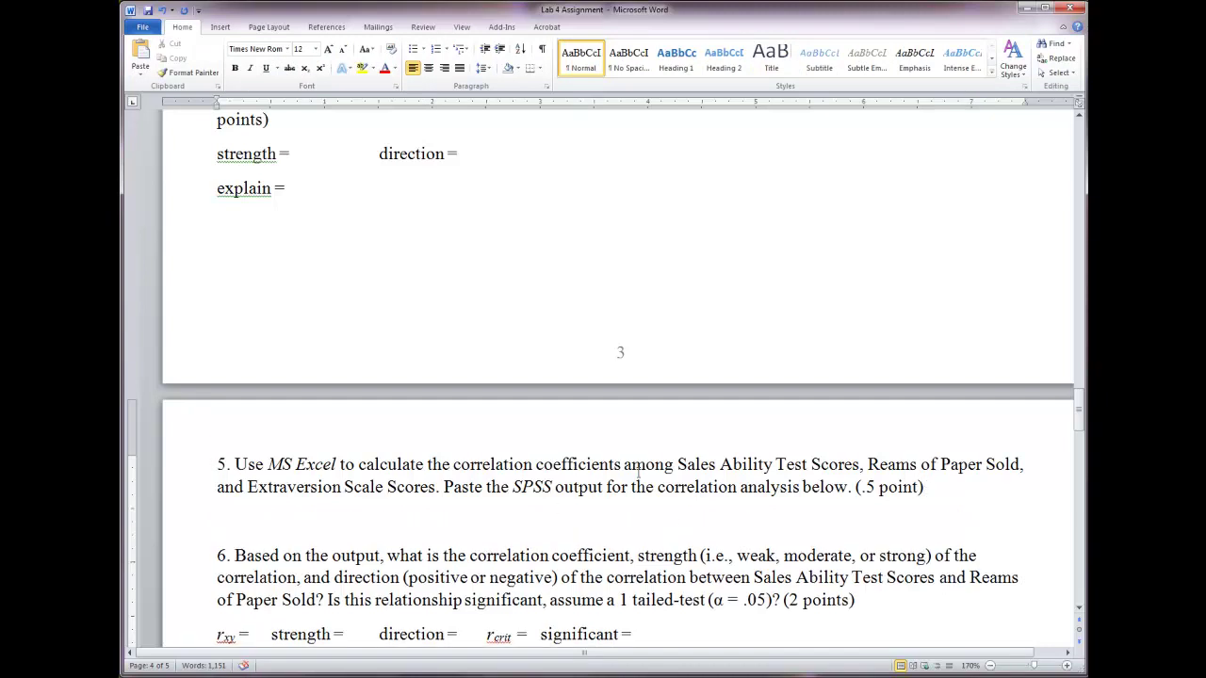
left_click(141, 75)
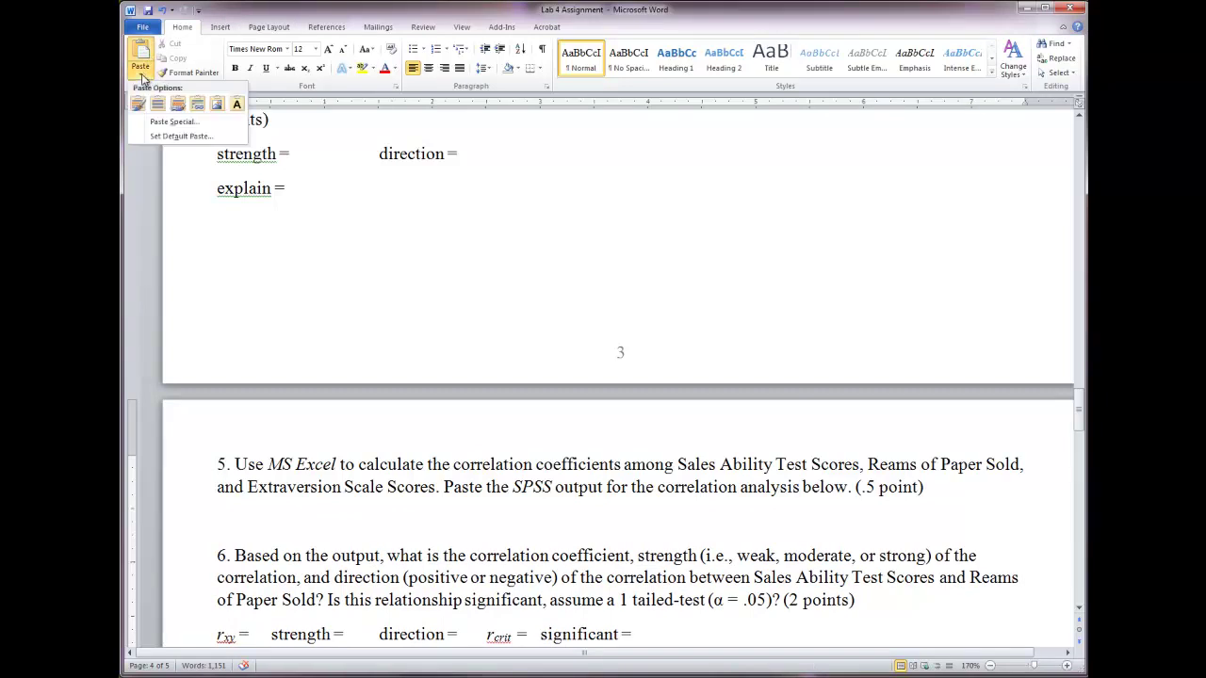
left_click(168, 121)
left_click(531, 315)
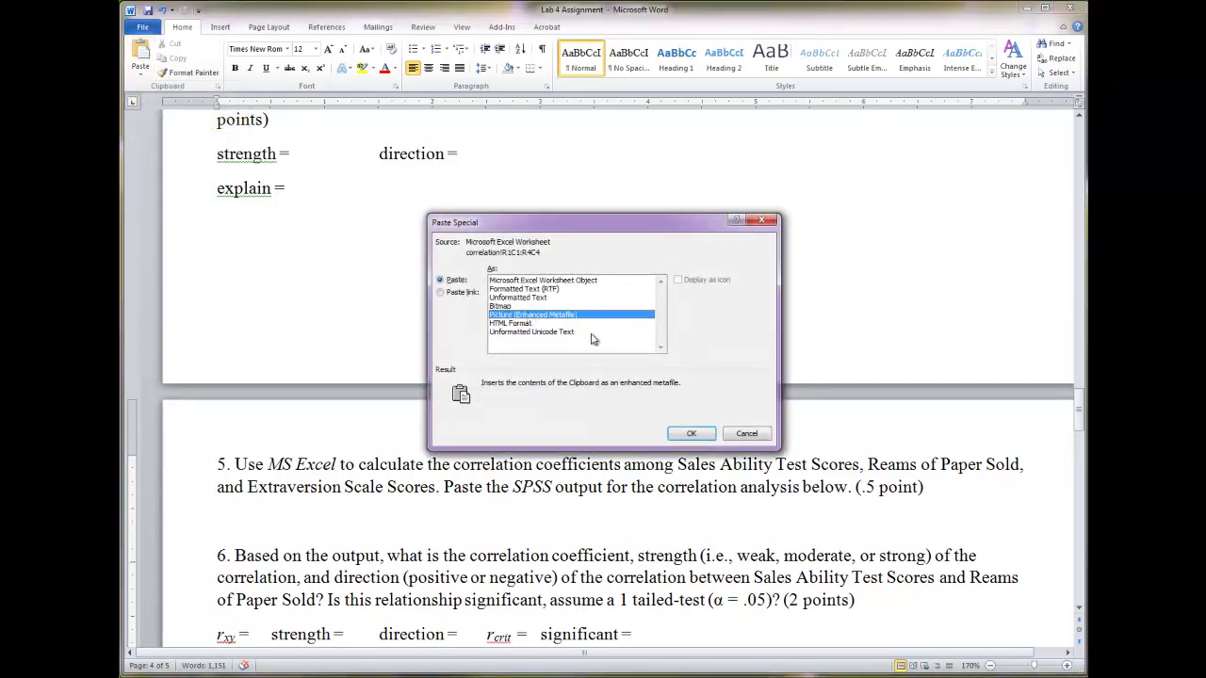
left_click(689, 433)
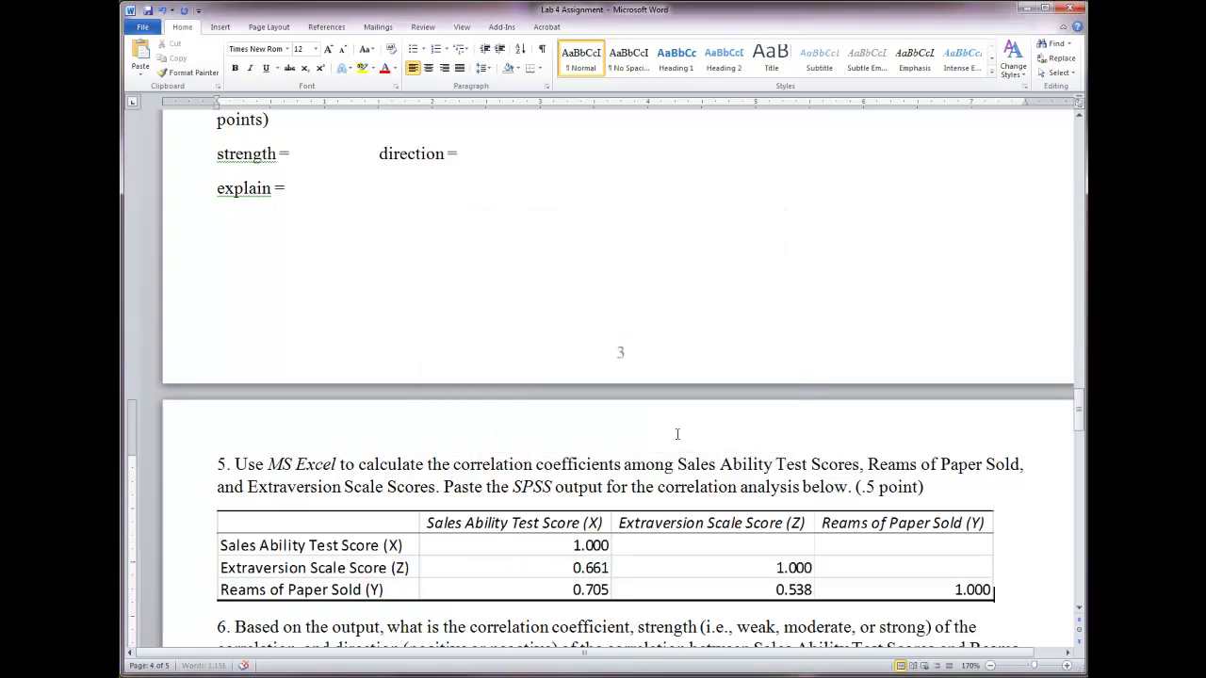
scroll(581, 545, "down", 3)
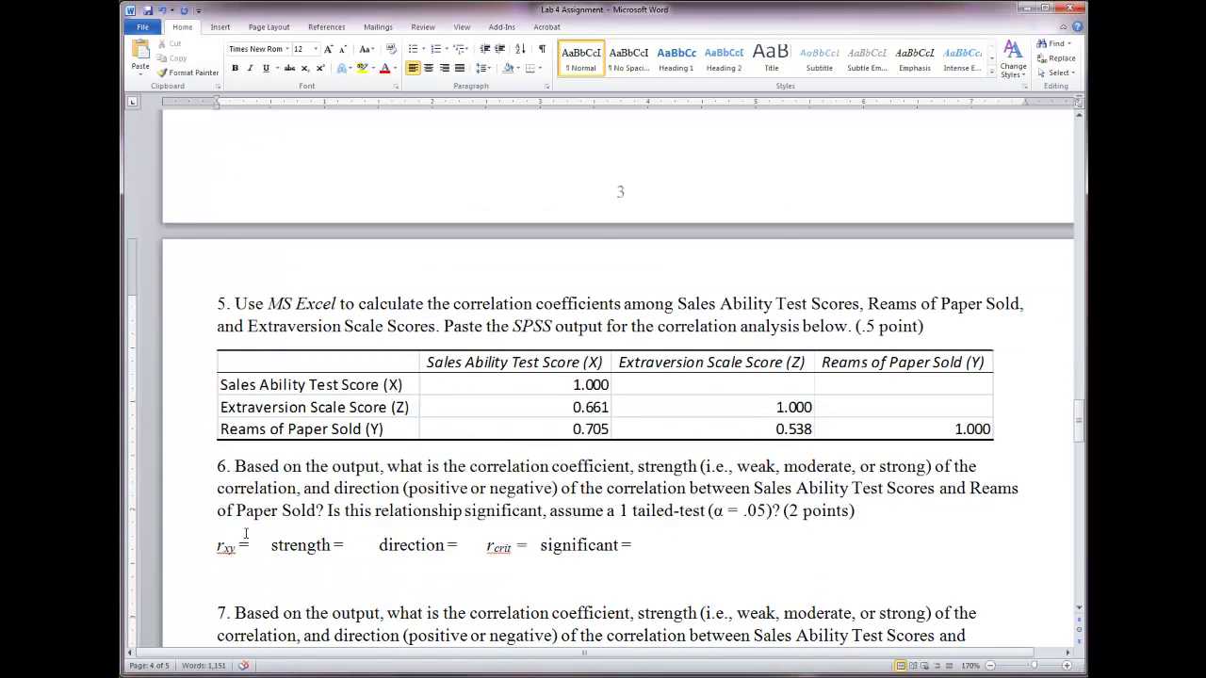
scroll(361, 510, "down", 4)
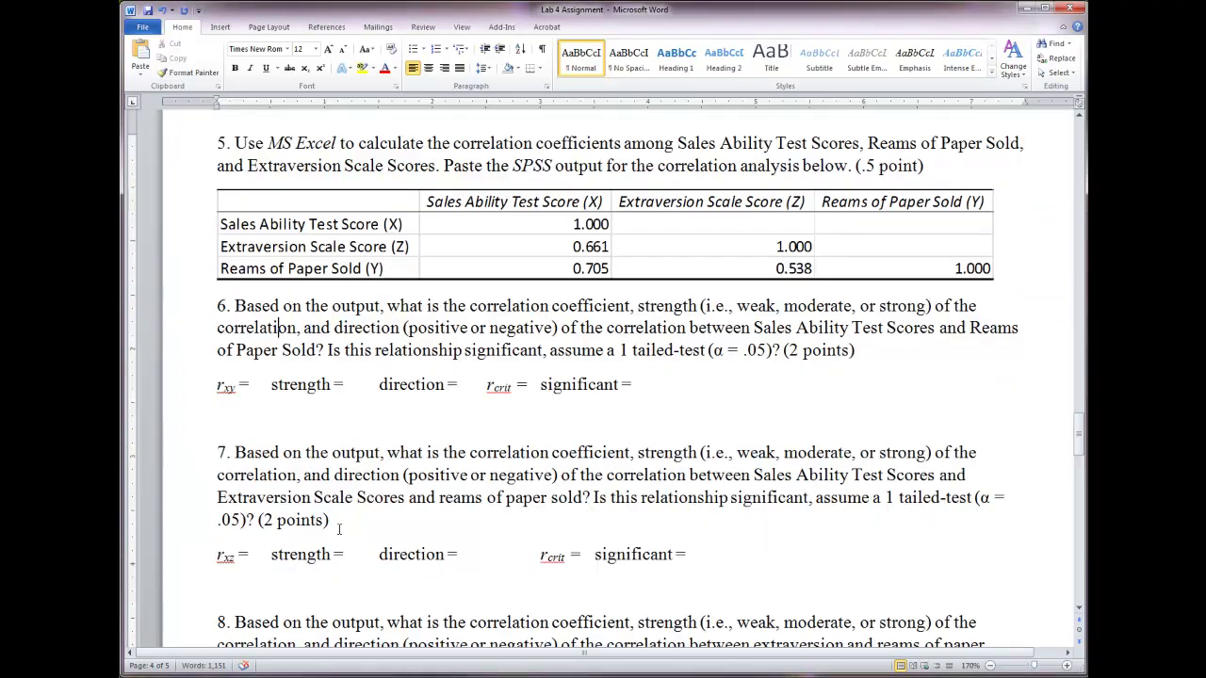
Step: Enter .705 as the r_xy answer under question 6 and .661 as the r_xz answer under question 7
scroll(337, 535, "up", 2)
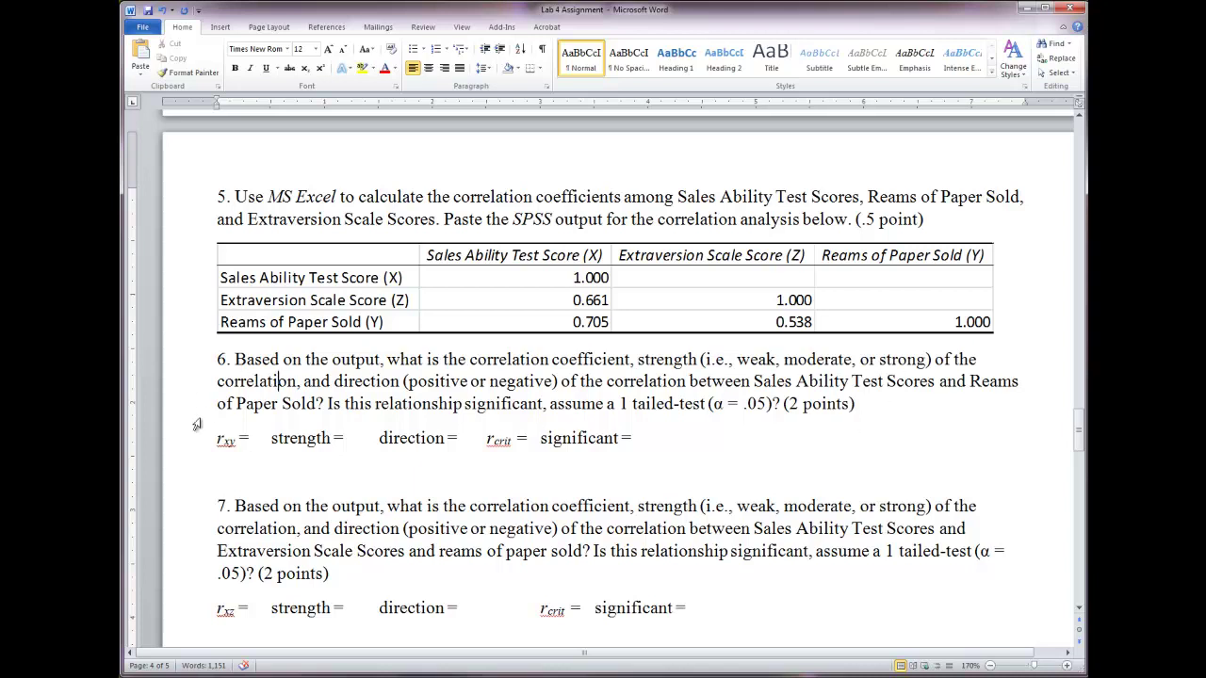
left_click(254, 438)
type(".705")
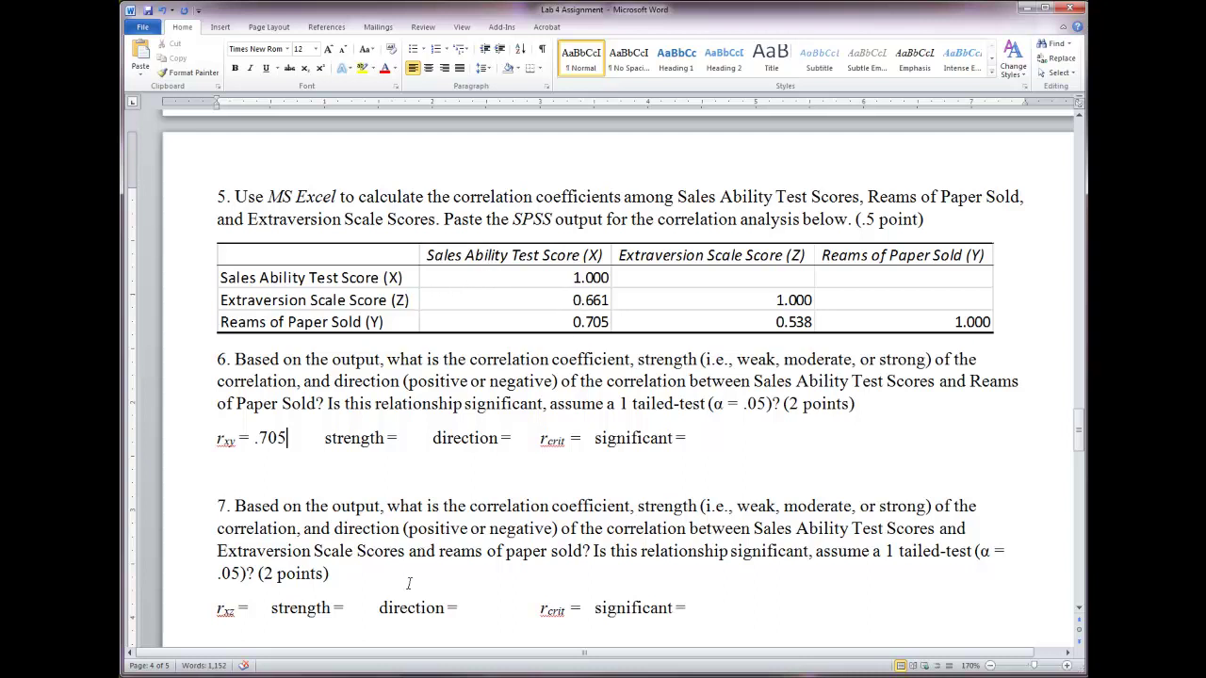
left_click(259, 608)
type(".661")
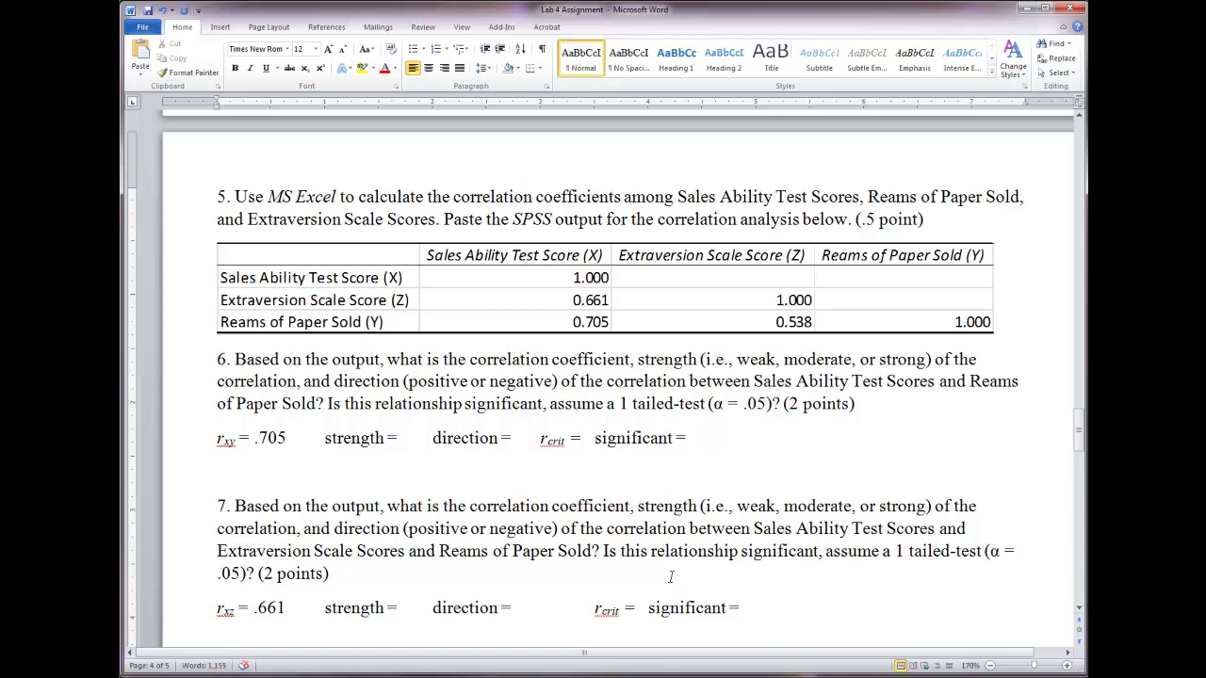
Step: Enter .538 from the correlation table as the r_zy answer under question 8
scroll(671, 576, "down", 3)
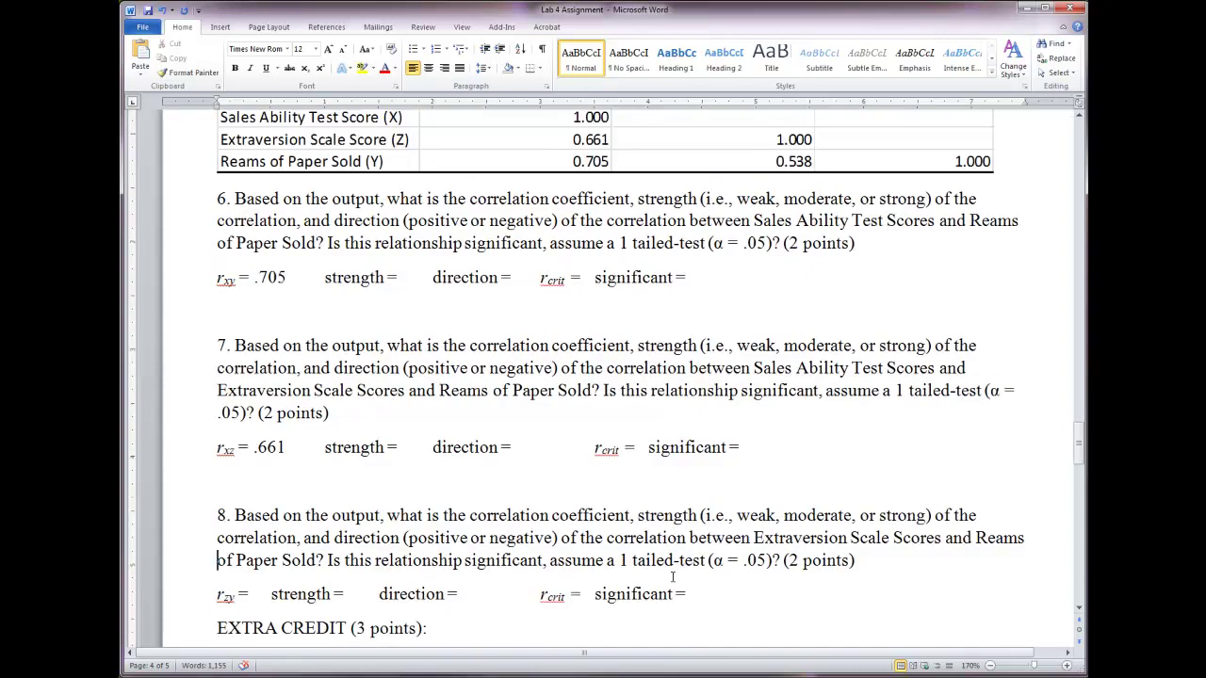
scroll(672, 577, "down", 2)
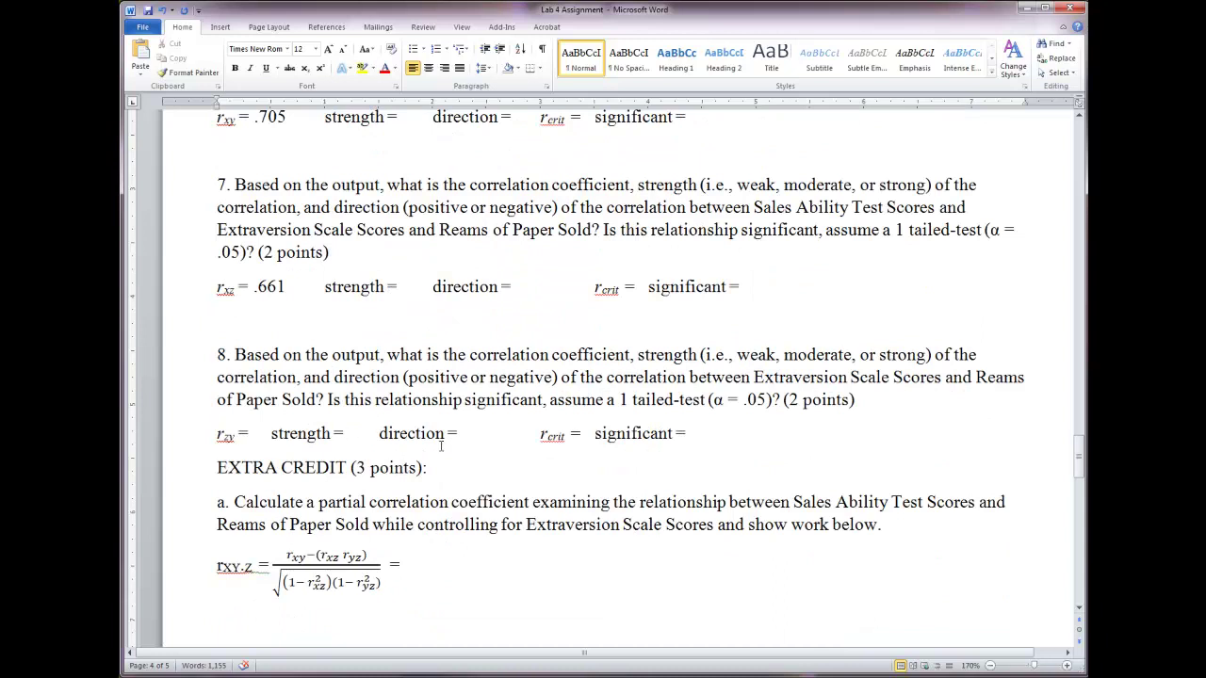
scroll(384, 440, "up", 5)
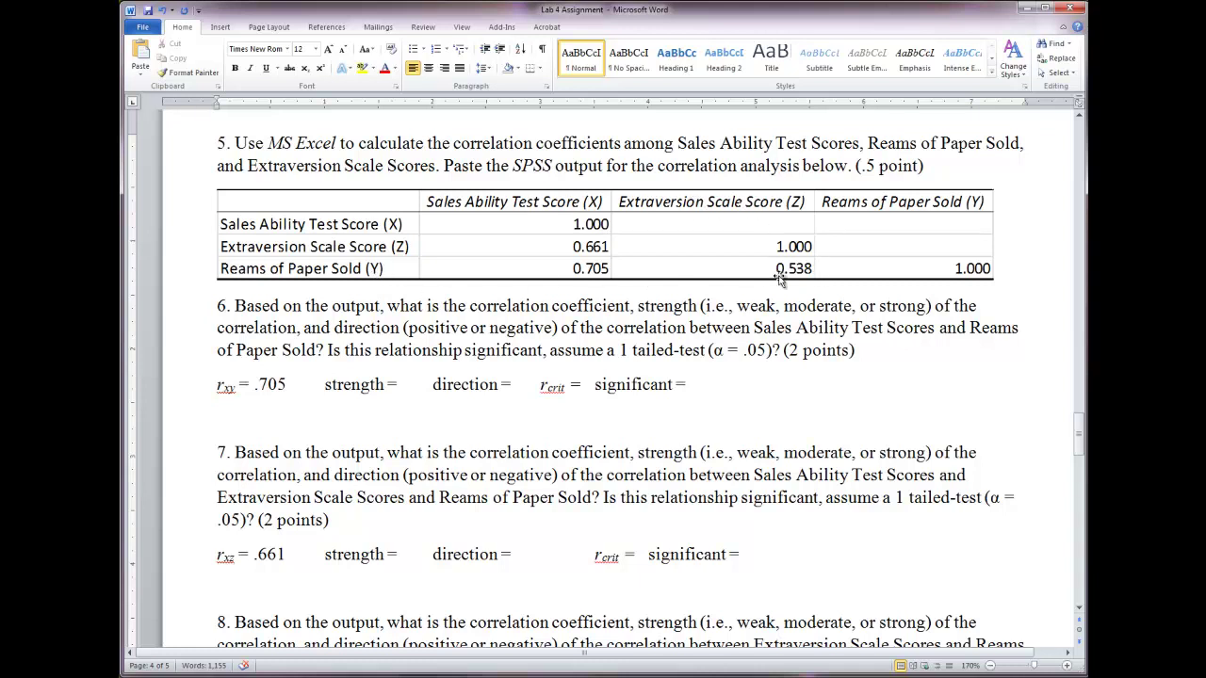
scroll(805, 271, "down", 3)
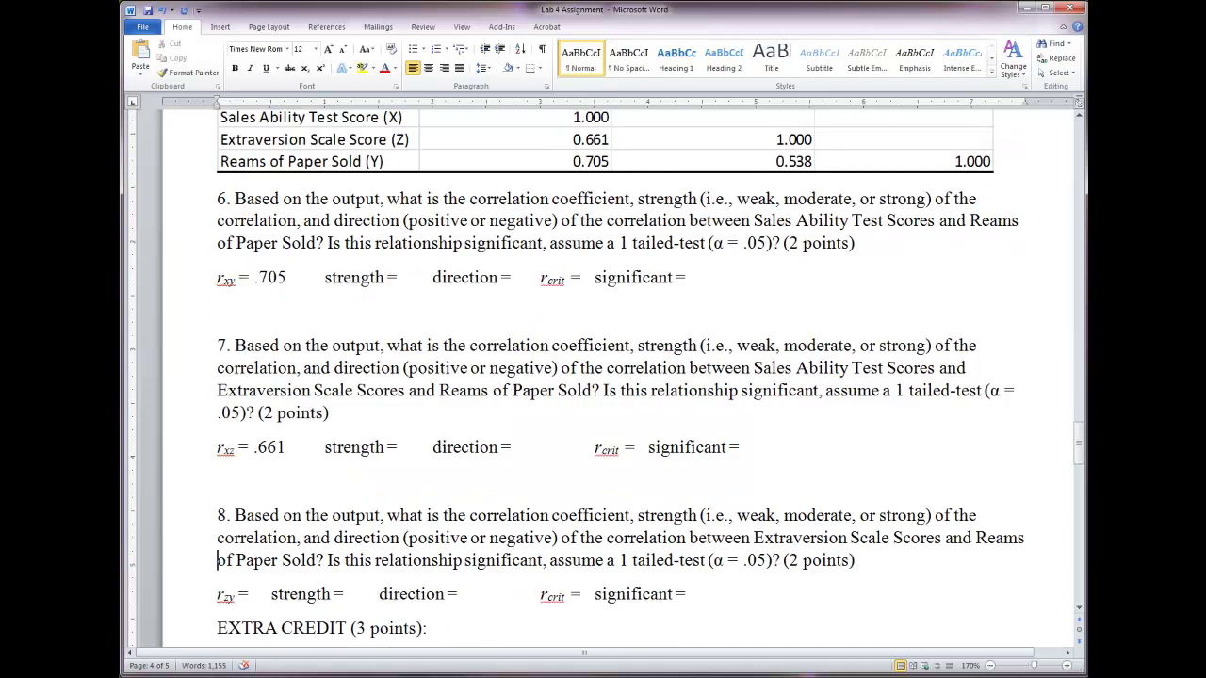
left_click(255, 594)
type(".553")
type("8")
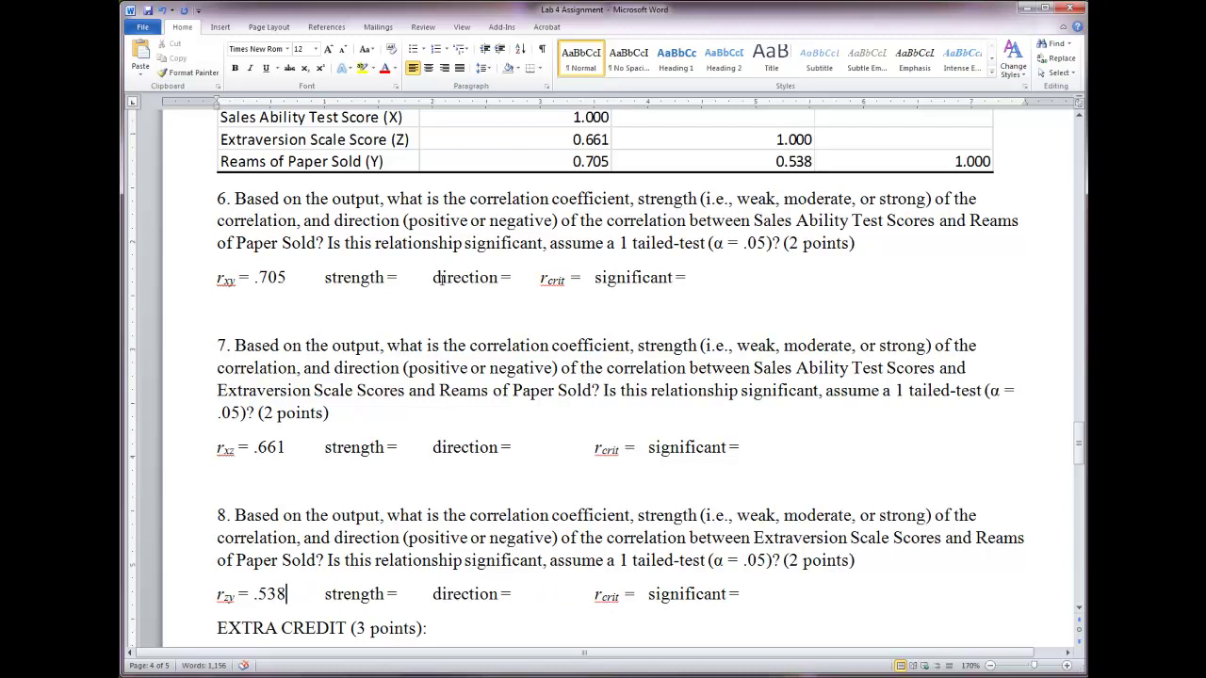
Step: Insert a tab before r_crit in question 6's answer line so it aligns with the lines of questions 7 and 8
left_click_drag(539, 279, 685, 290)
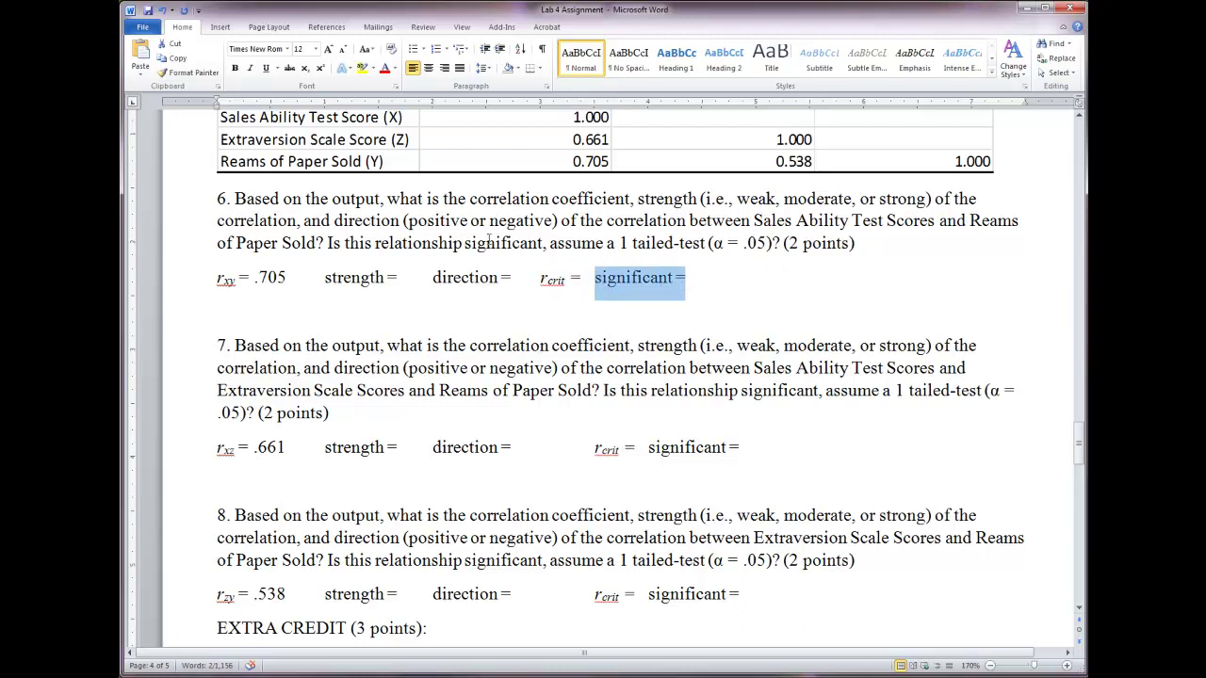
left_click_drag(552, 245, 707, 247)
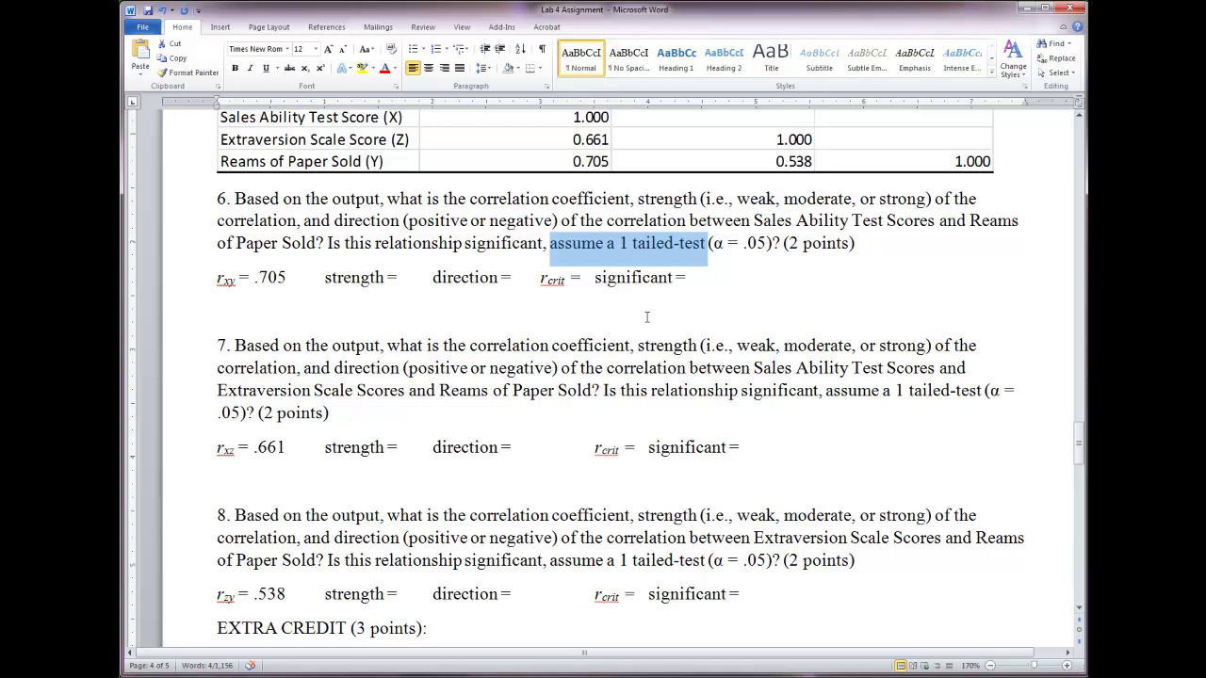
left_click(700, 345)
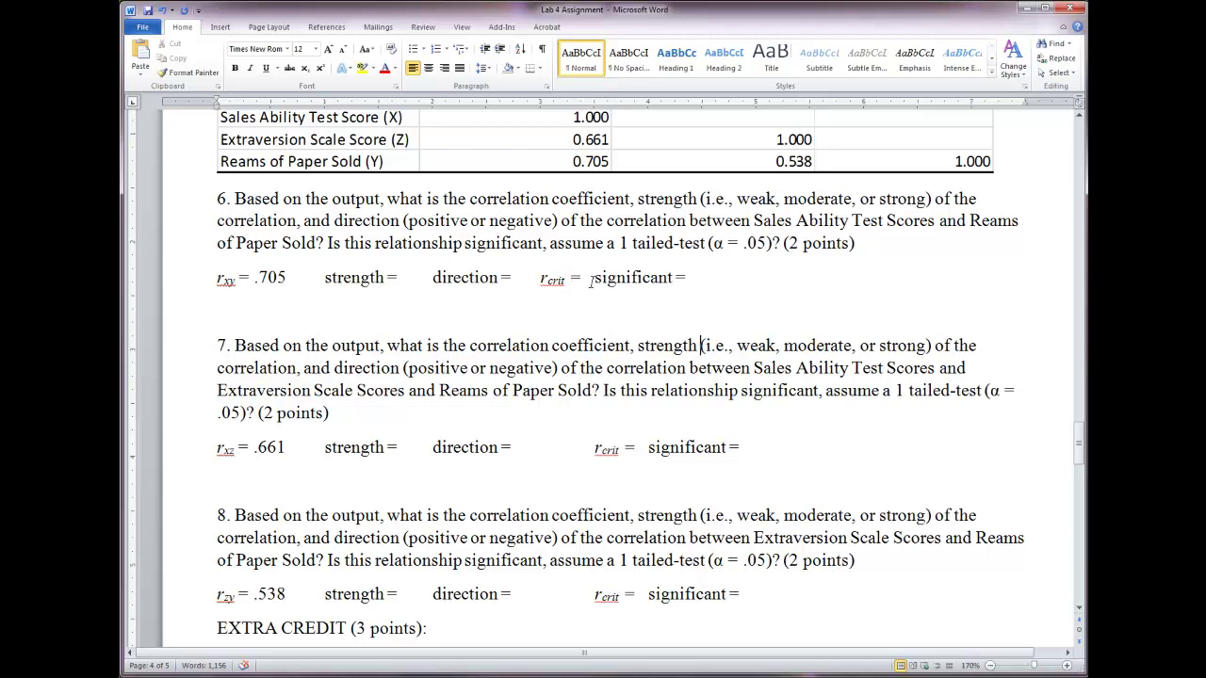
scroll(768, 444, "down", 2)
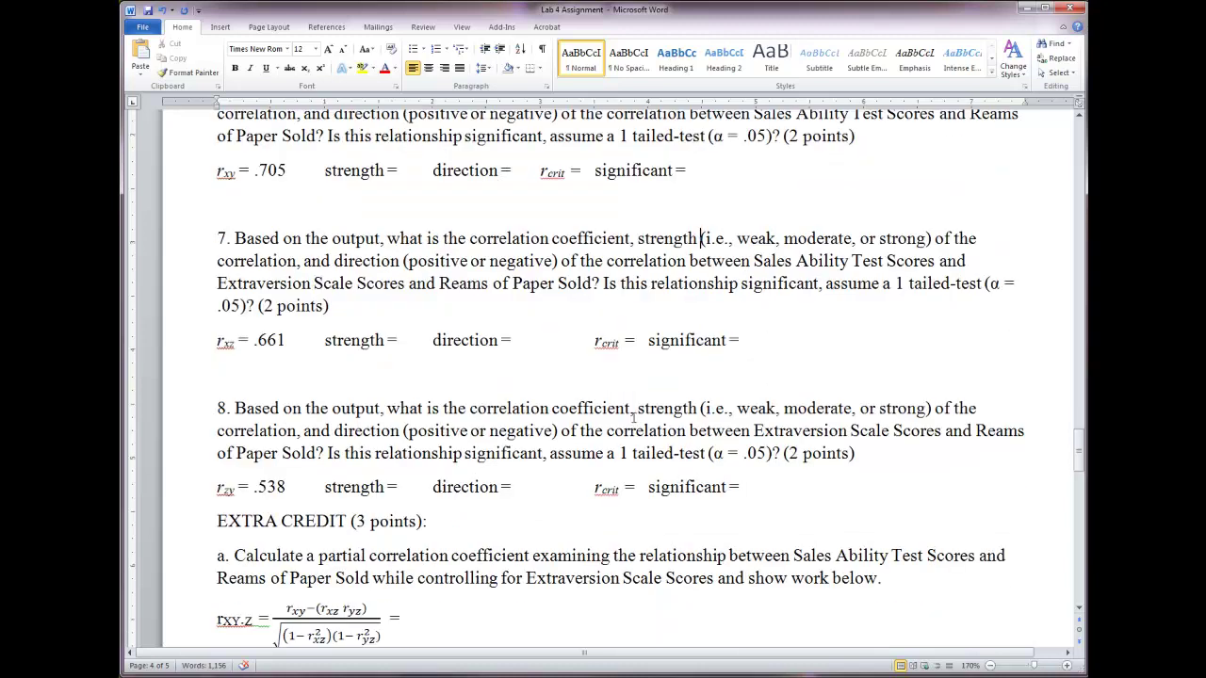
scroll(636, 416, "up", 2)
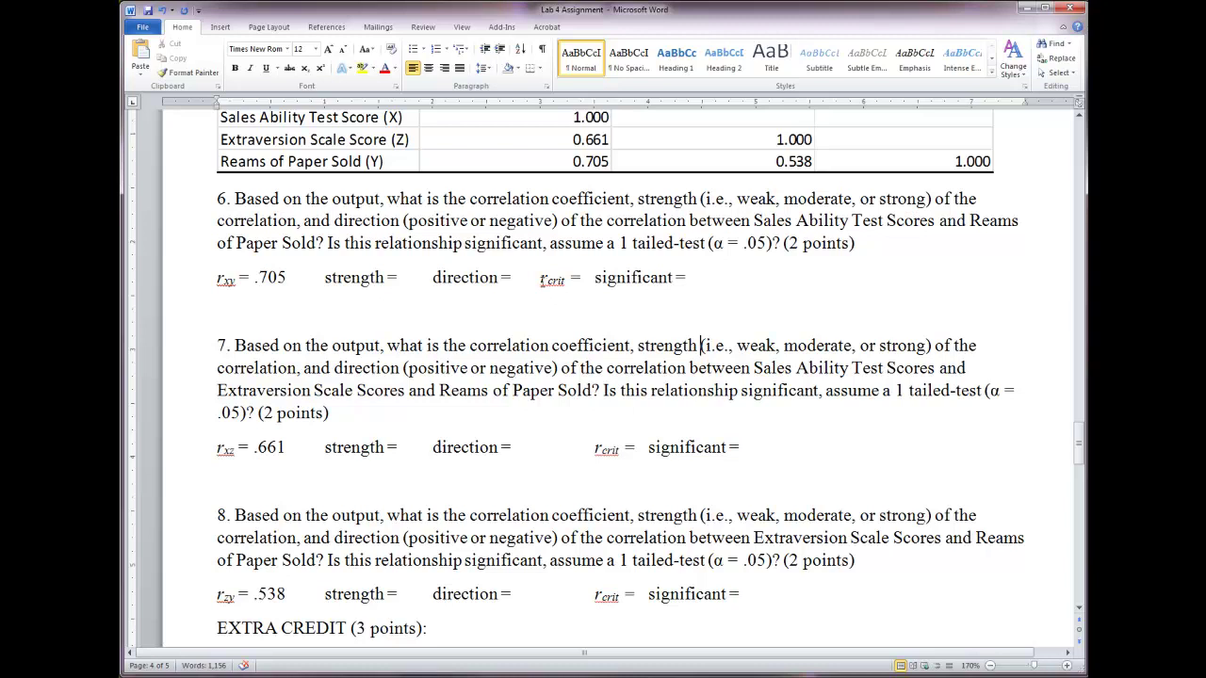
left_click(540, 280)
key("Tab")
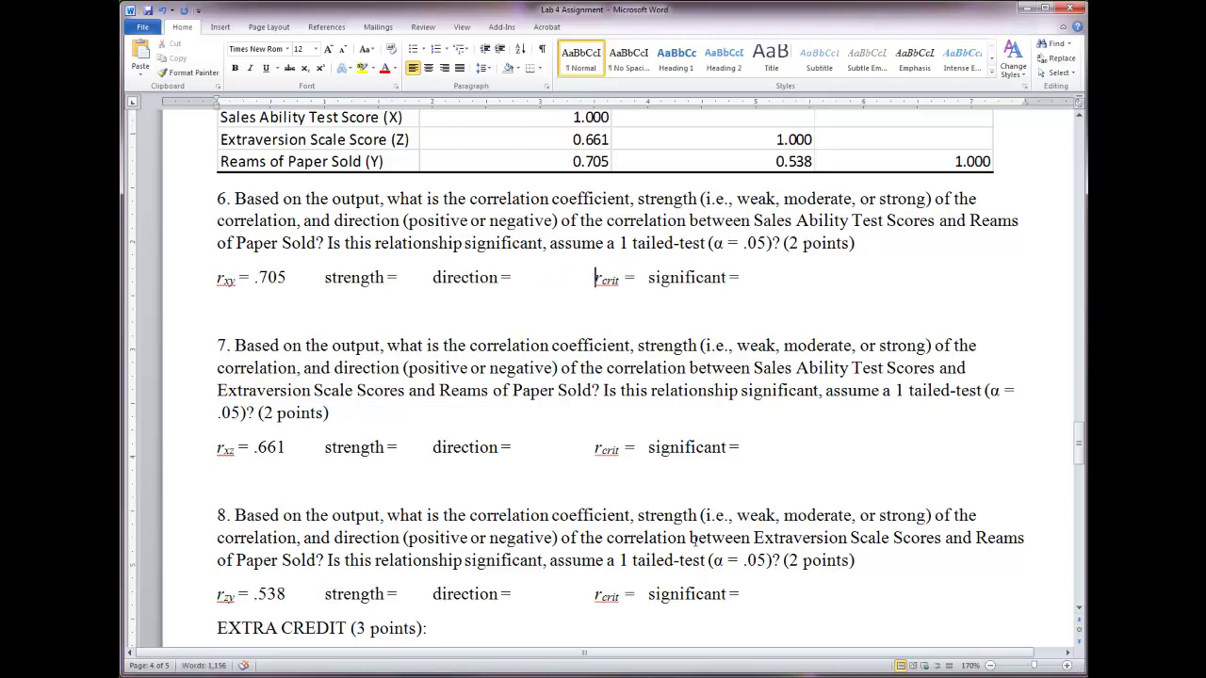
Step: Examine the score data table and compare it with the r_crit and coefficient entries in questions 6 to 8
scroll(694, 538, "up", 2)
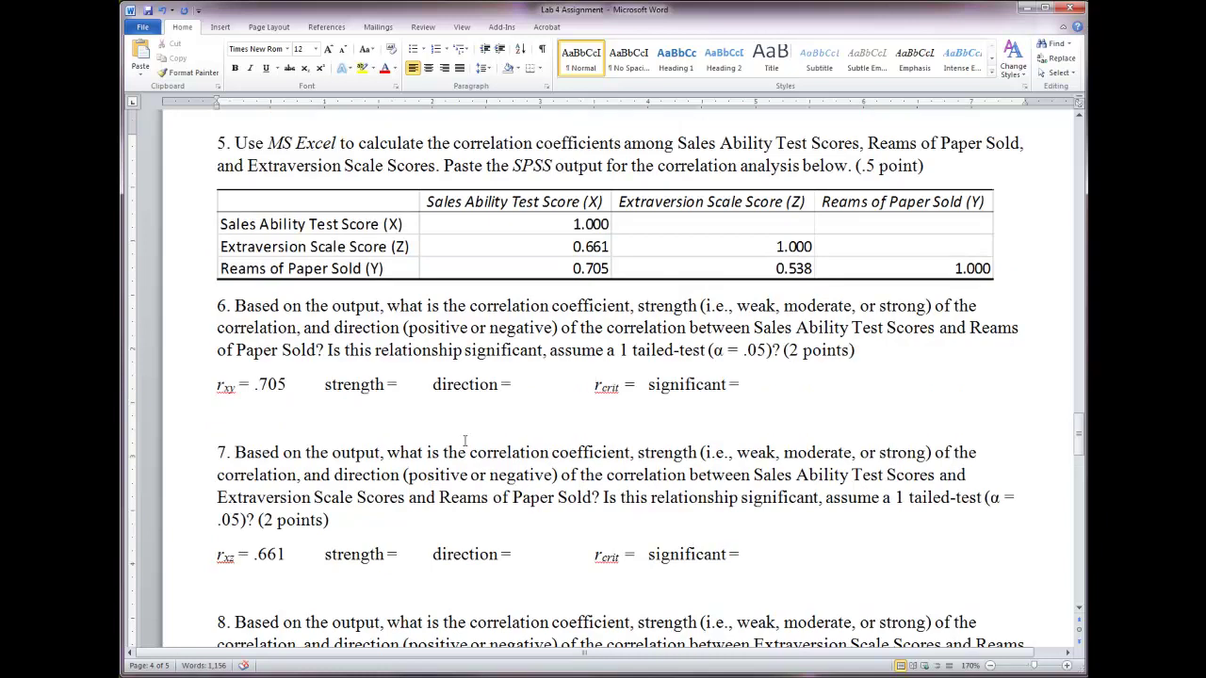
scroll(494, 432, "up", 20)
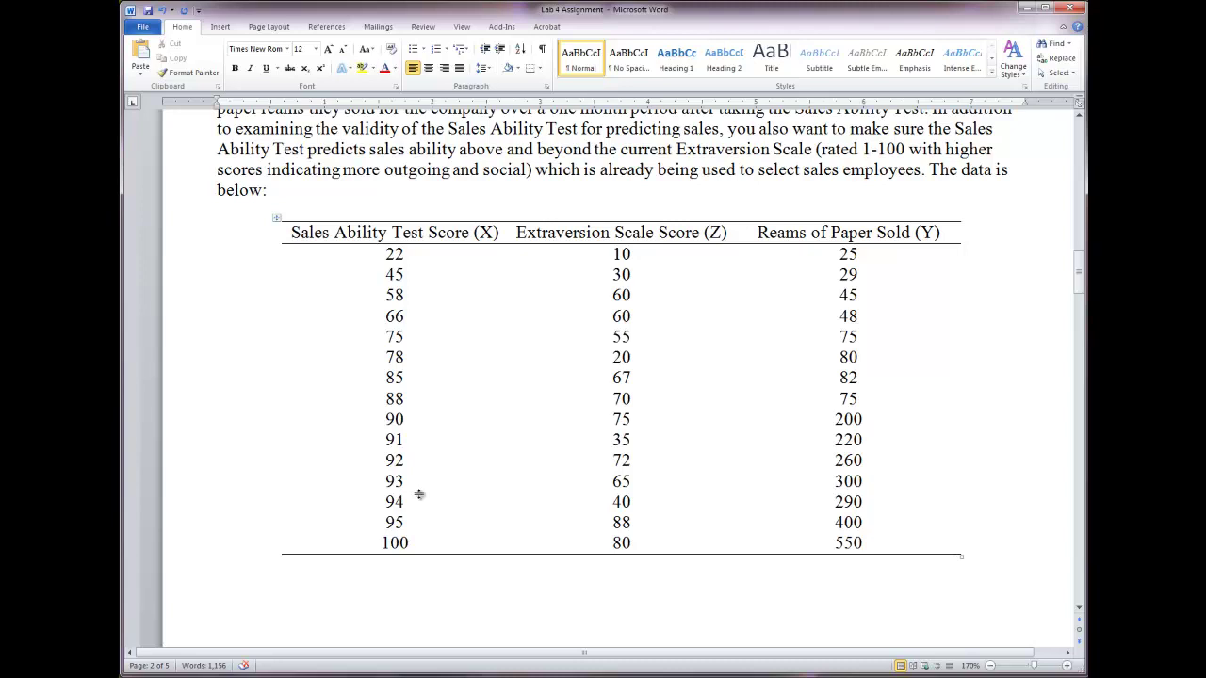
scroll(544, 454, "down", 20)
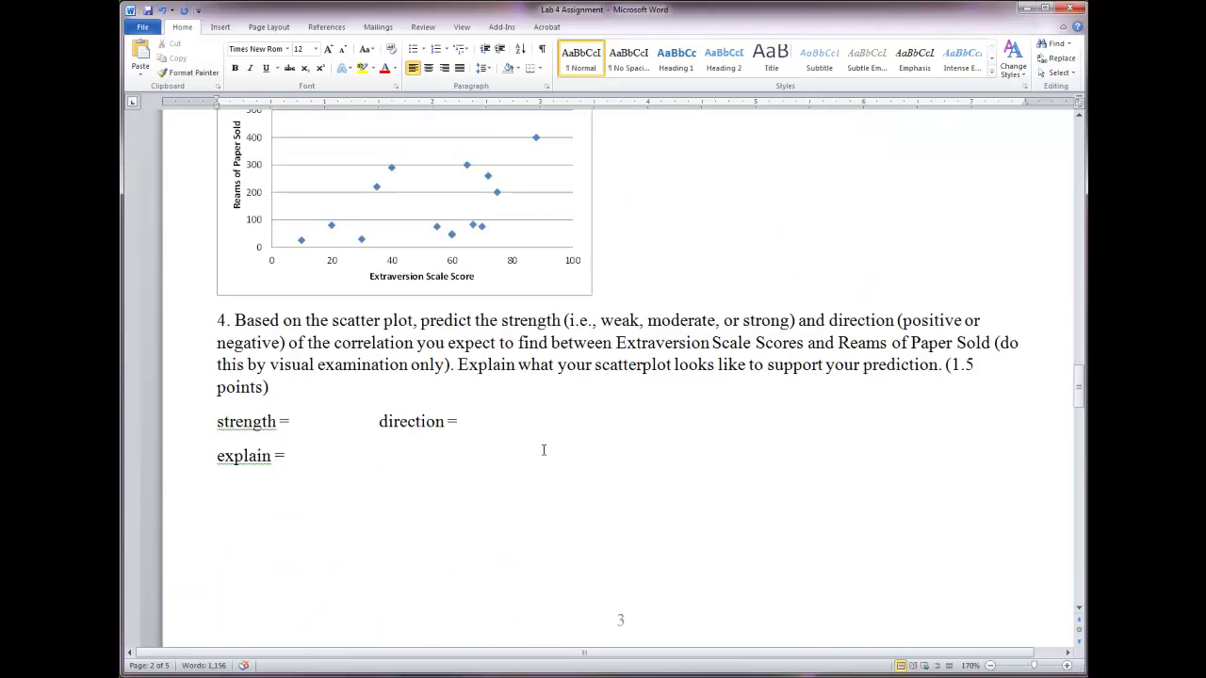
scroll(534, 449, "down", 5)
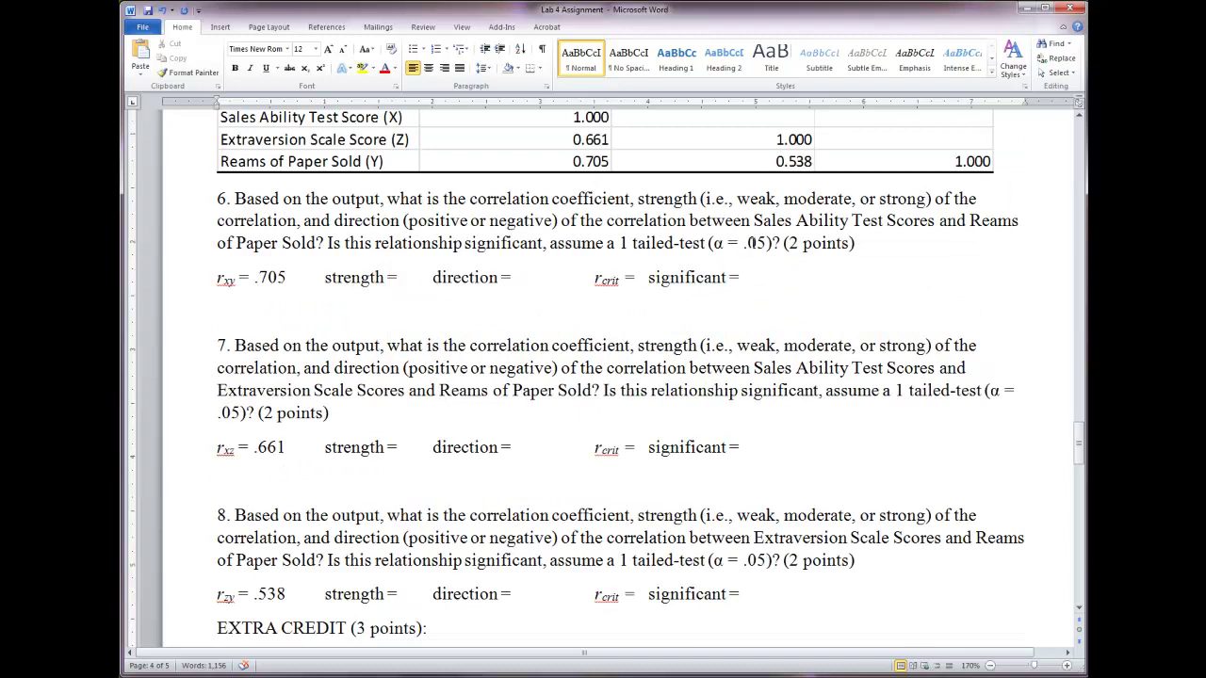
left_click_drag(595, 279, 632, 280)
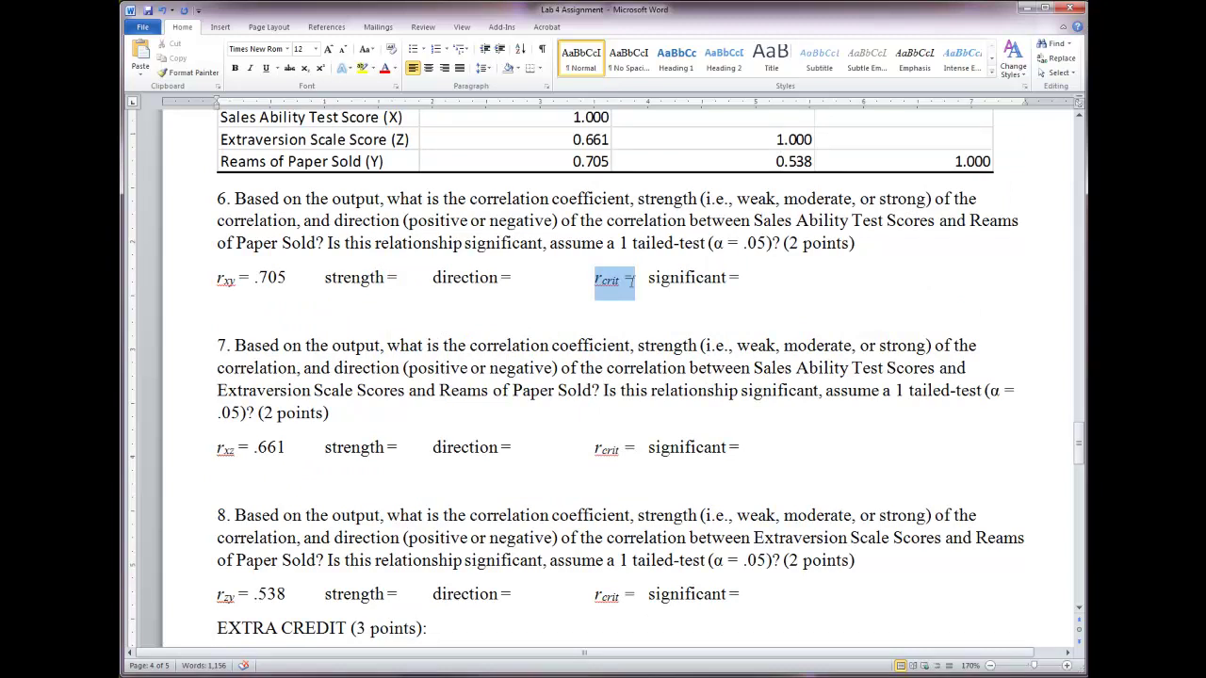
left_click_drag(594, 449, 638, 449)
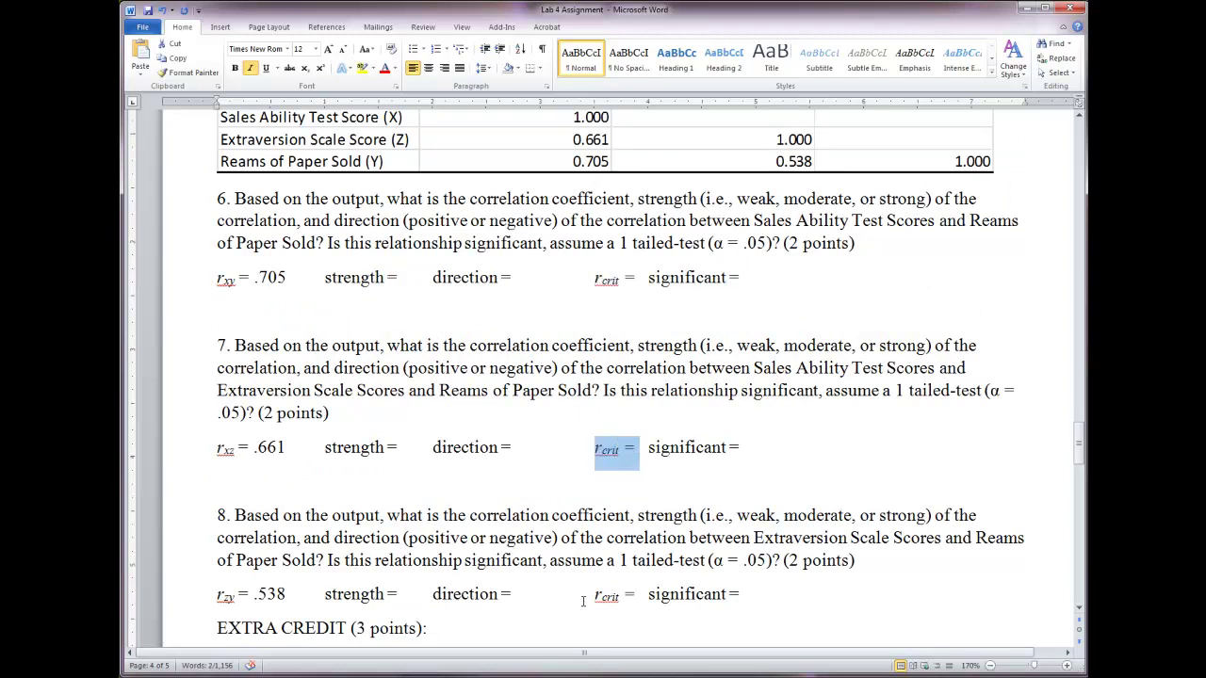
left_click_drag(595, 596, 632, 592)
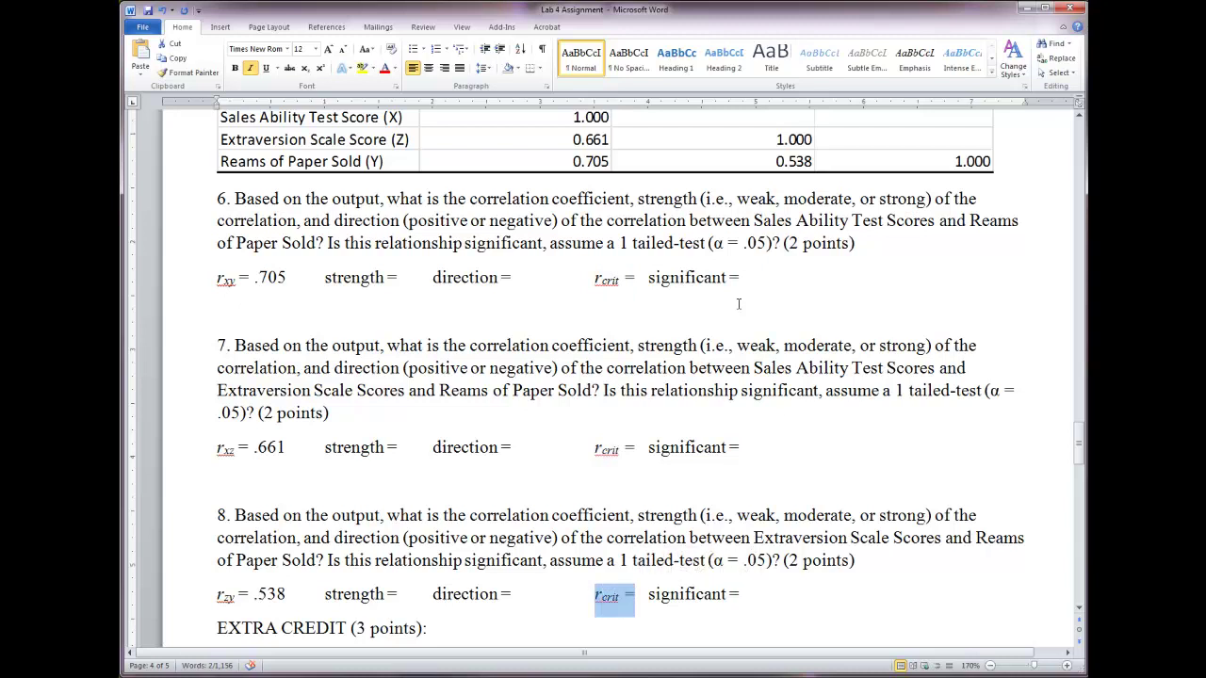
left_click(684, 302)
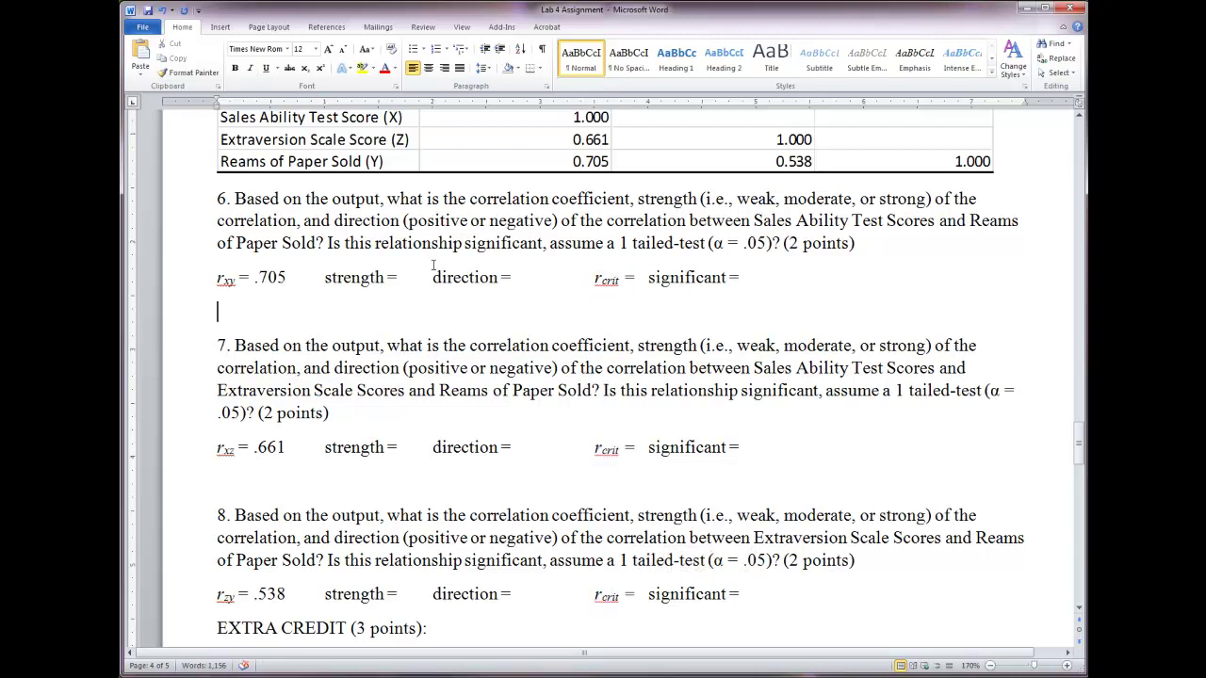
left_click_drag(287, 279, 256, 280)
left_click(405, 295)
Step: Examine the extra credit partial correlation formula and parts b and c against the correlation coefficients in questions 5 to 8
scroll(405, 295, "down", 7)
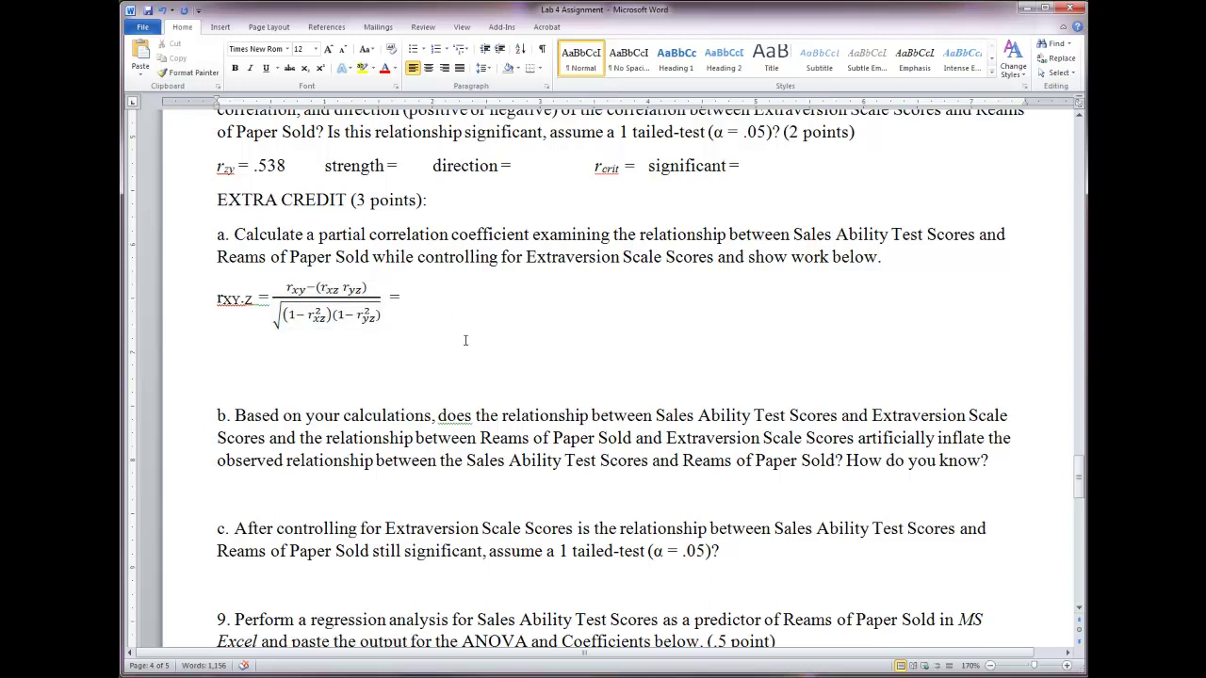
scroll(285, 375, "up", 3)
scroll(273, 234, "up", 2)
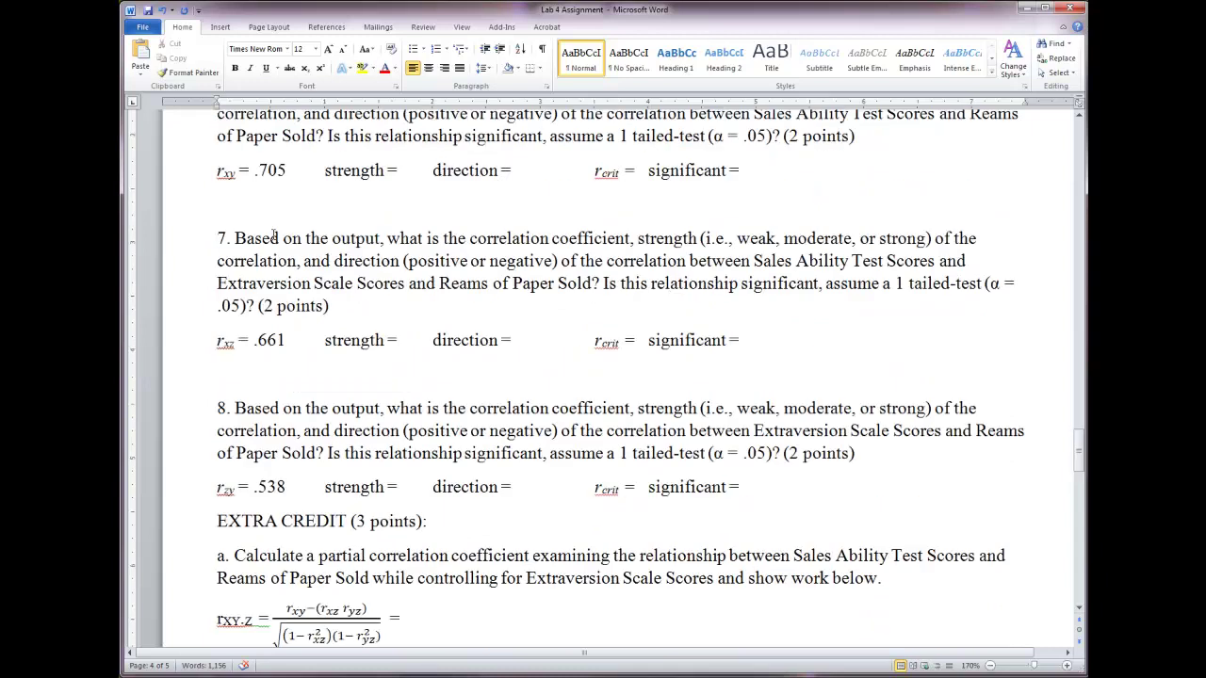
scroll(274, 176, "down", 3)
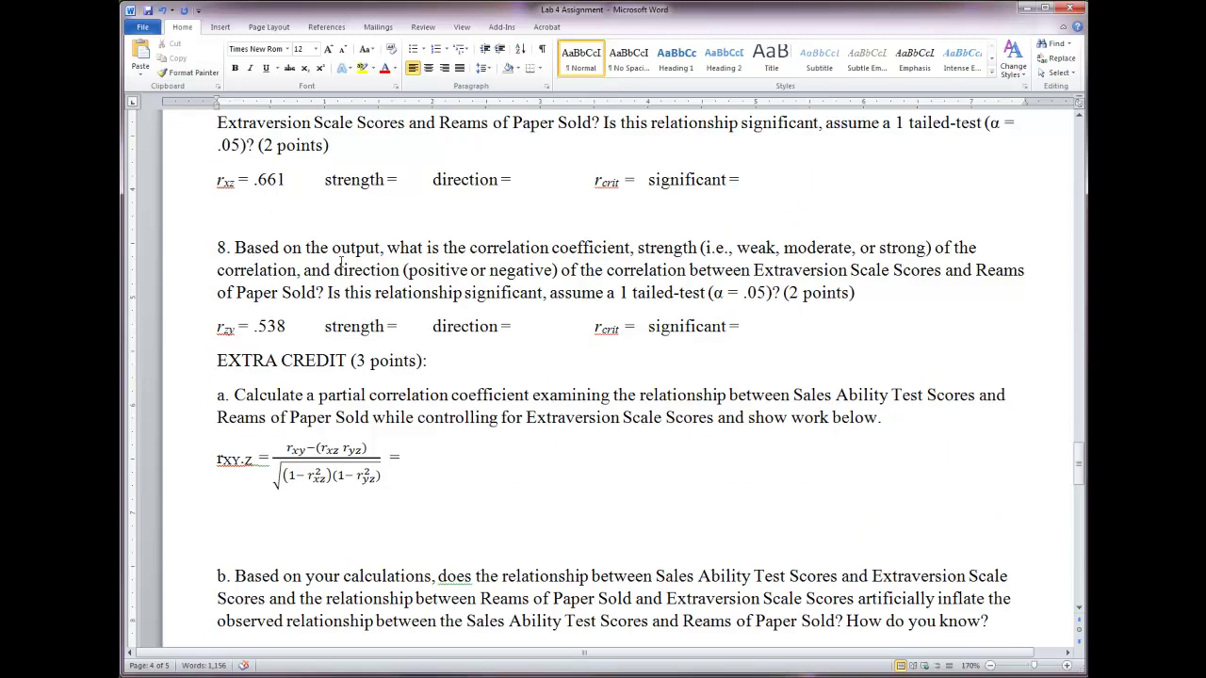
left_click(320, 477)
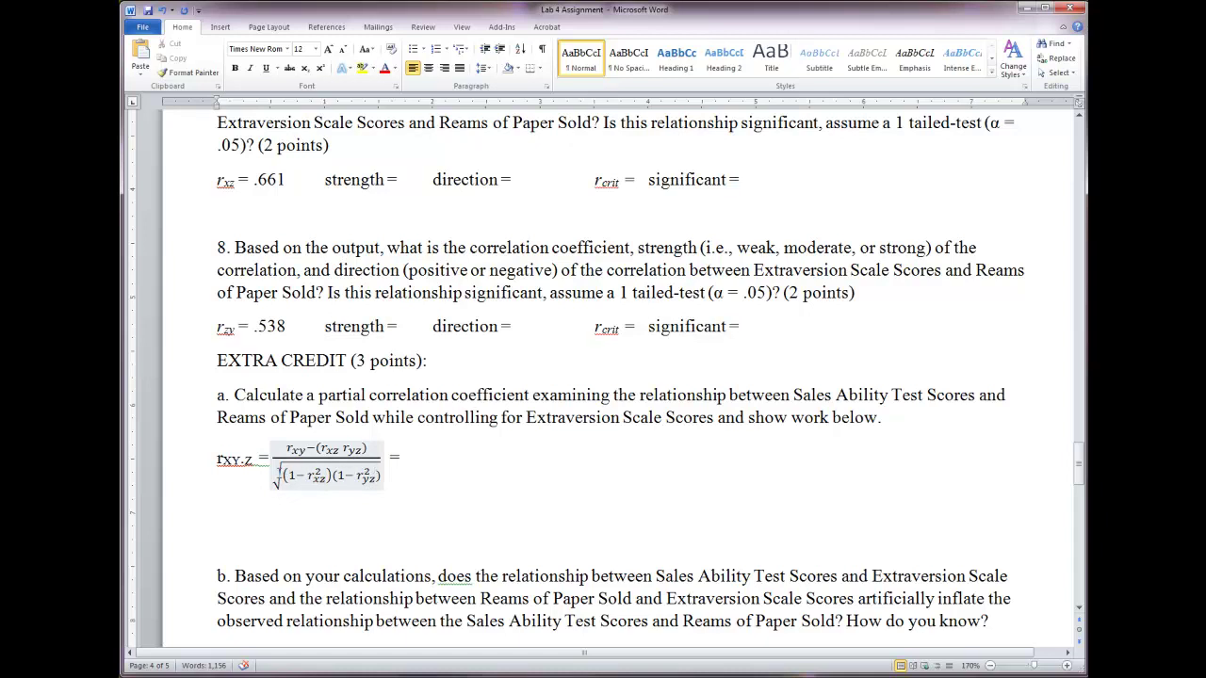
left_click(489, 495)
scroll(500, 523, "down", 2)
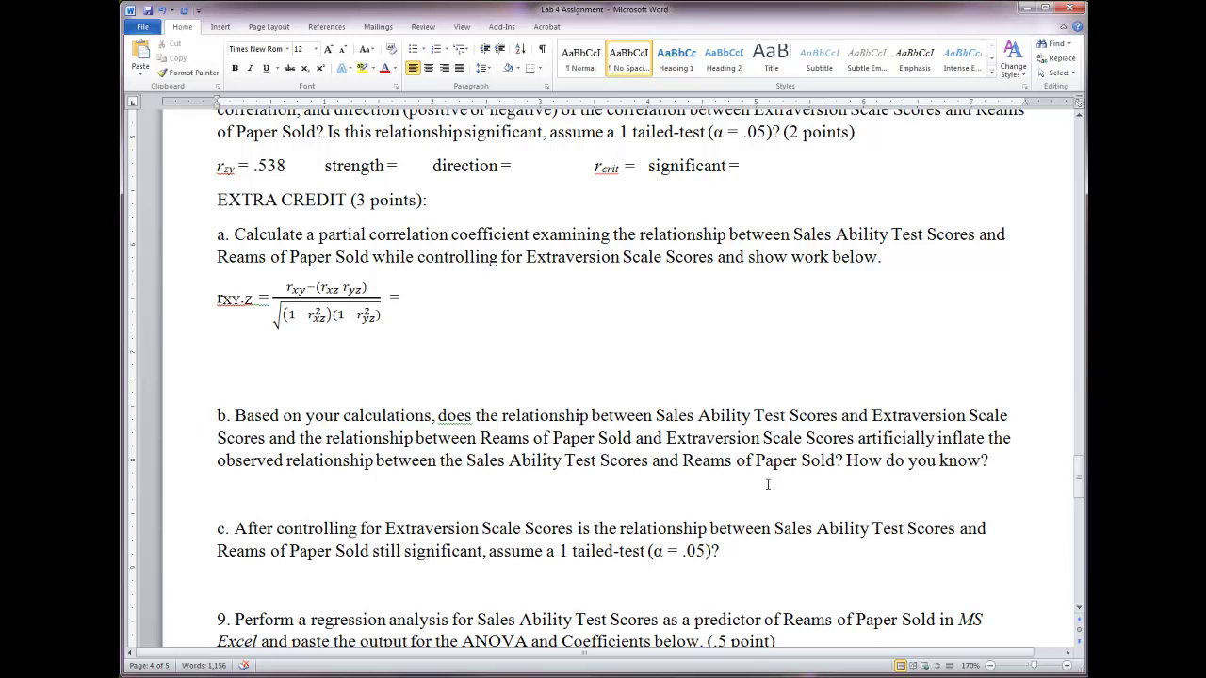
scroll(770, 459, "up", 6)
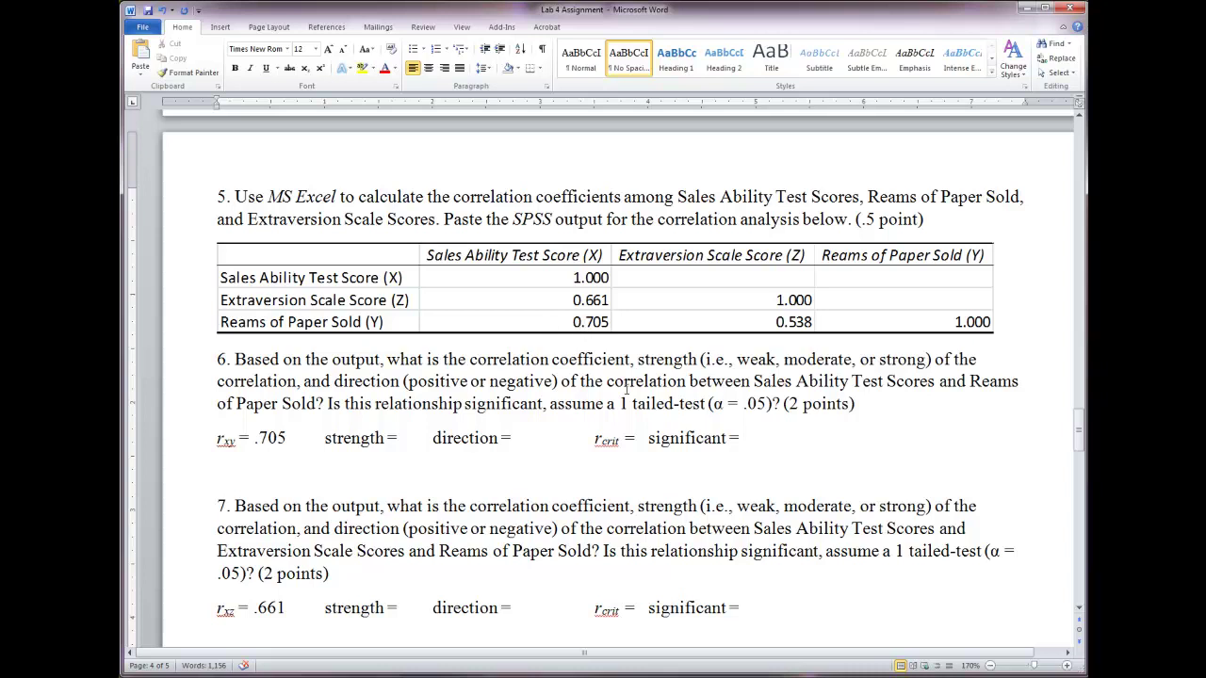
scroll(617, 415, "down", 8)
scroll(615, 418, "down", 1)
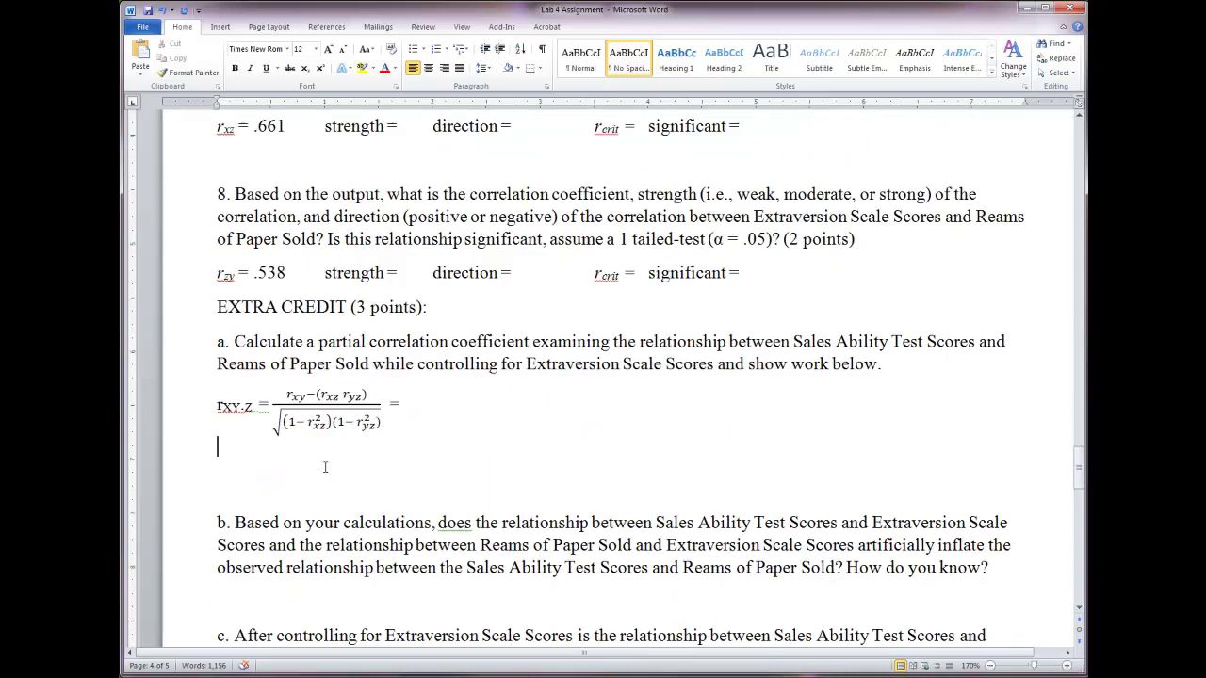
left_click(413, 451)
scroll(414, 451, "down", 2)
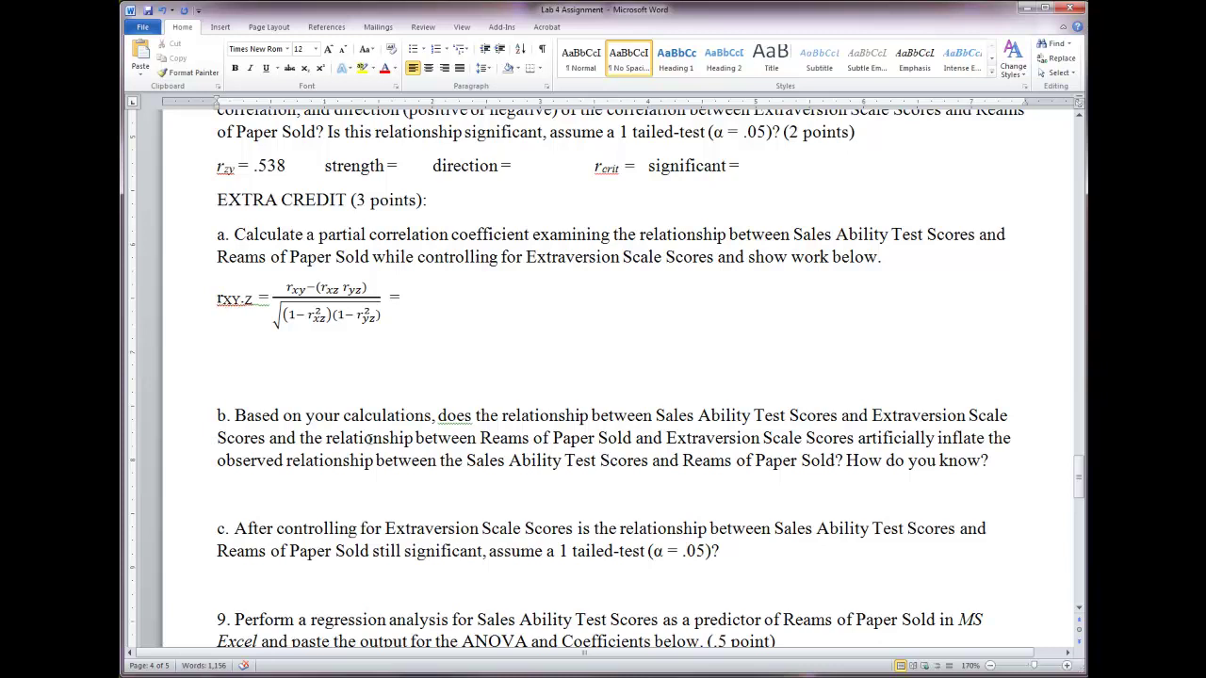
scroll(371, 438, "down", 3)
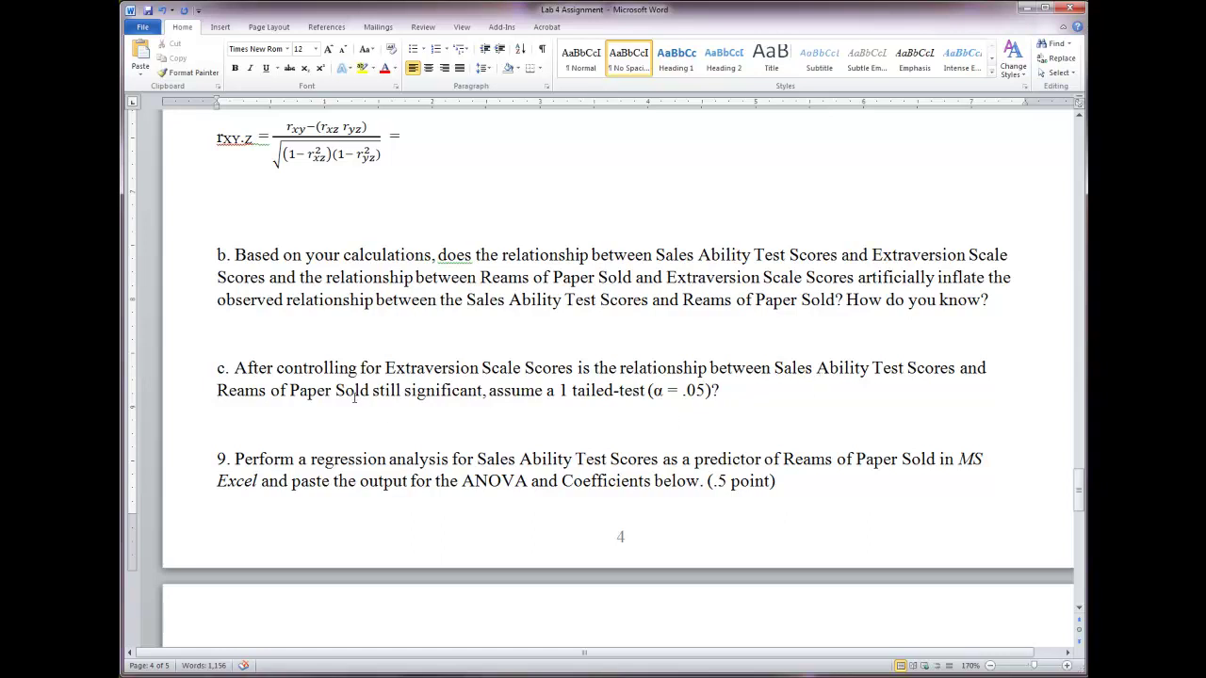
Step: Switch to Excel and start the Regression tool from the data analysis tools on Sheet1
scroll(424, 412, "down", 3)
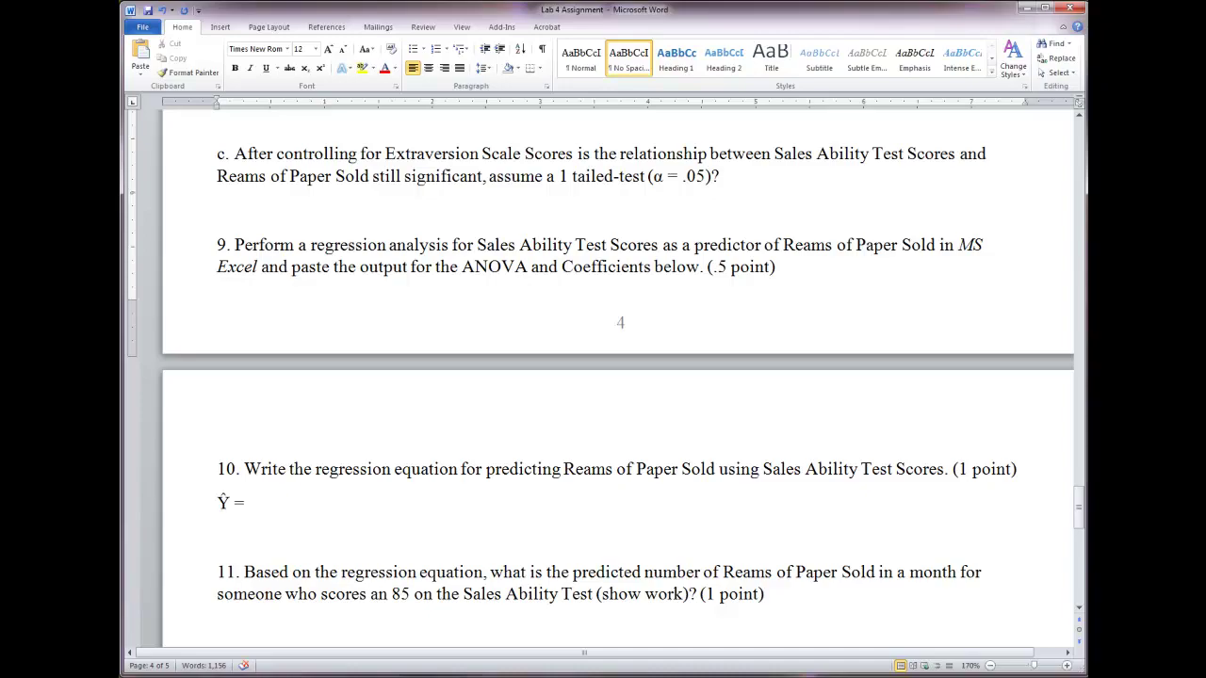
key("alt+Tab")
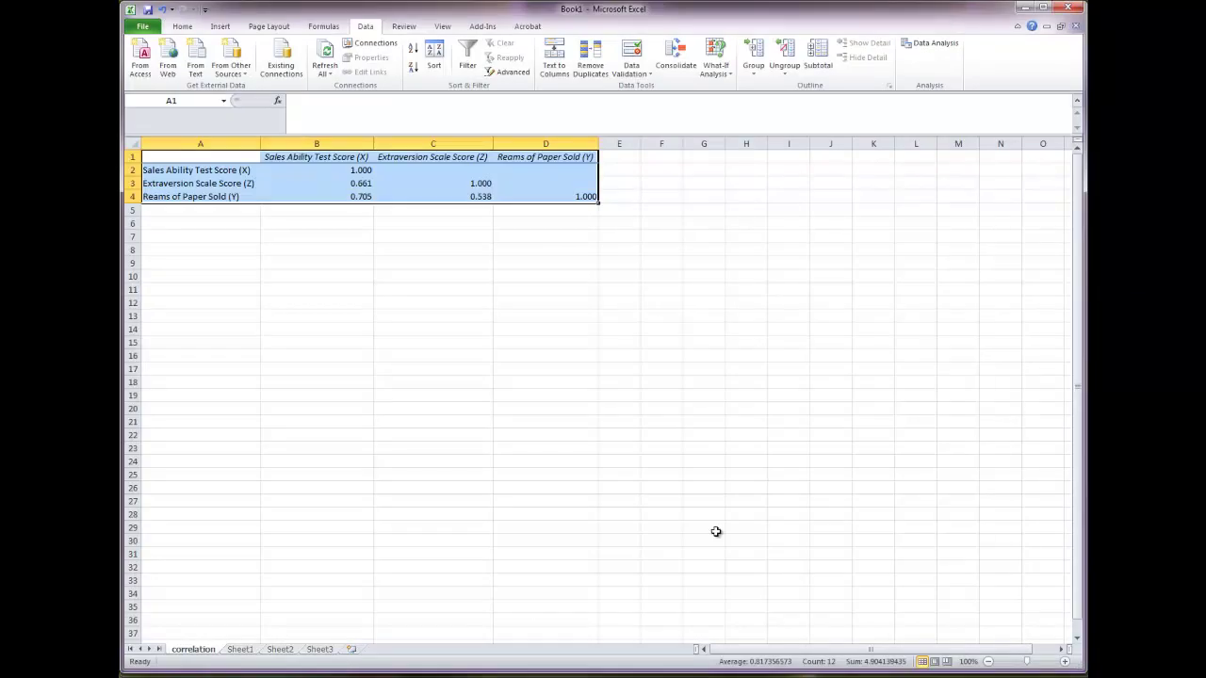
left_click(237, 651)
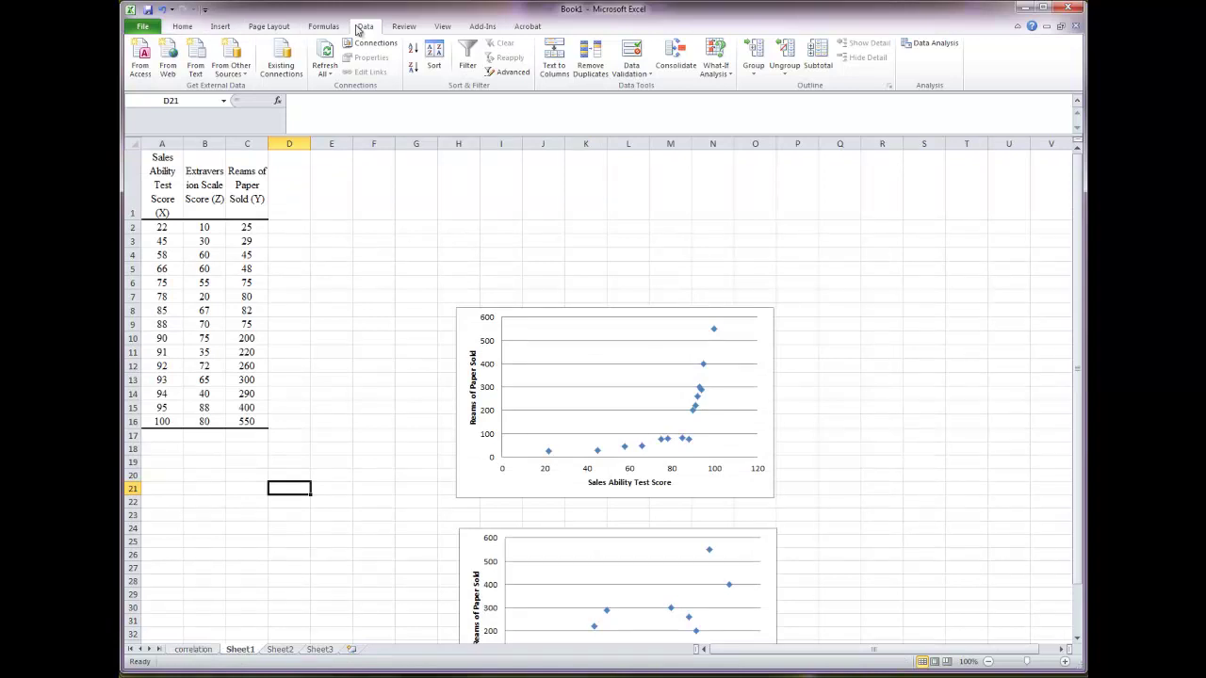
left_click(929, 43)
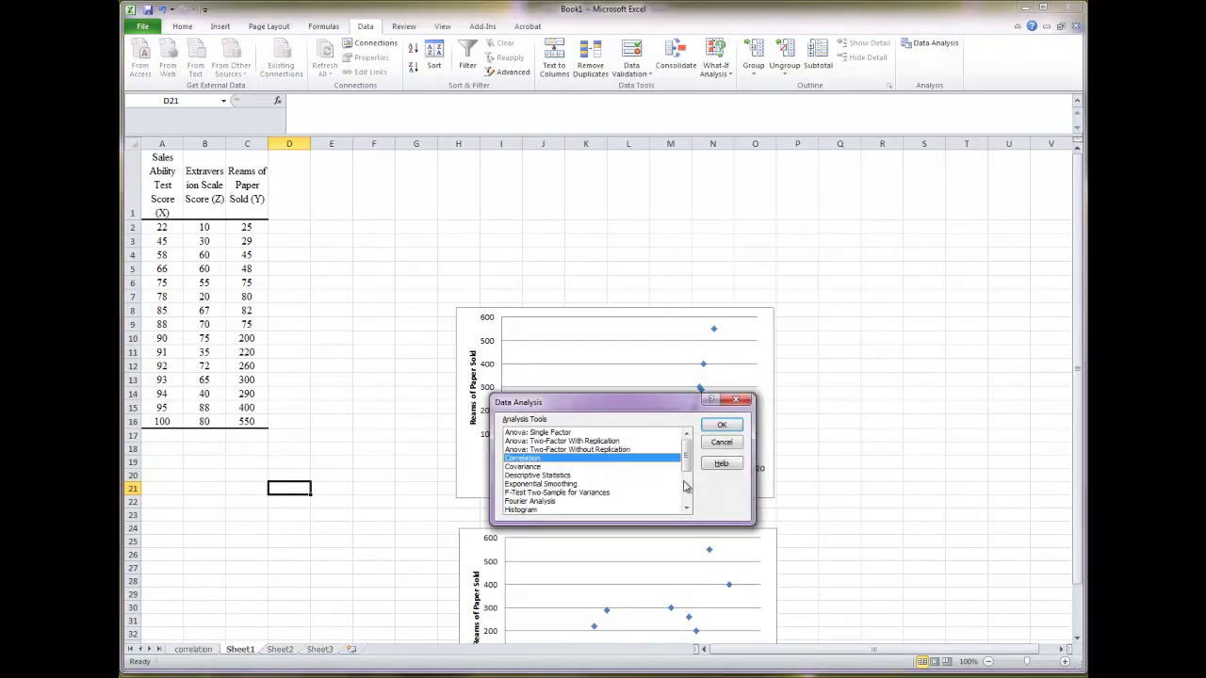
left_click_drag(689, 459, 688, 499)
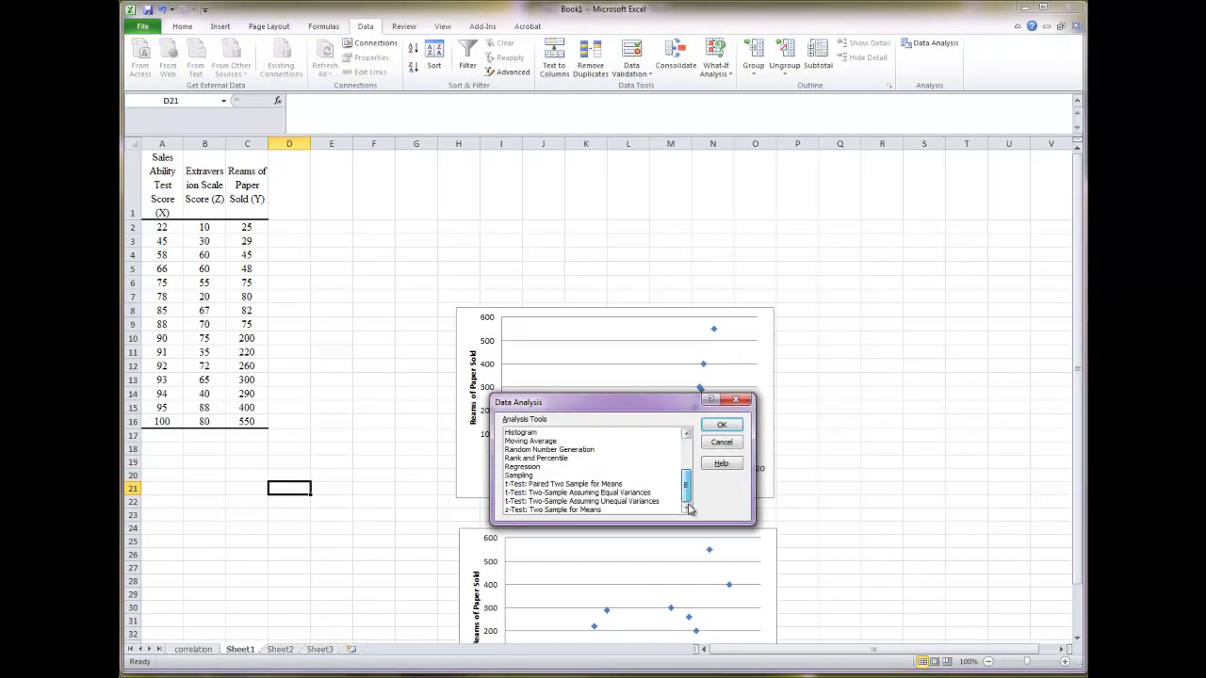
left_click(527, 468)
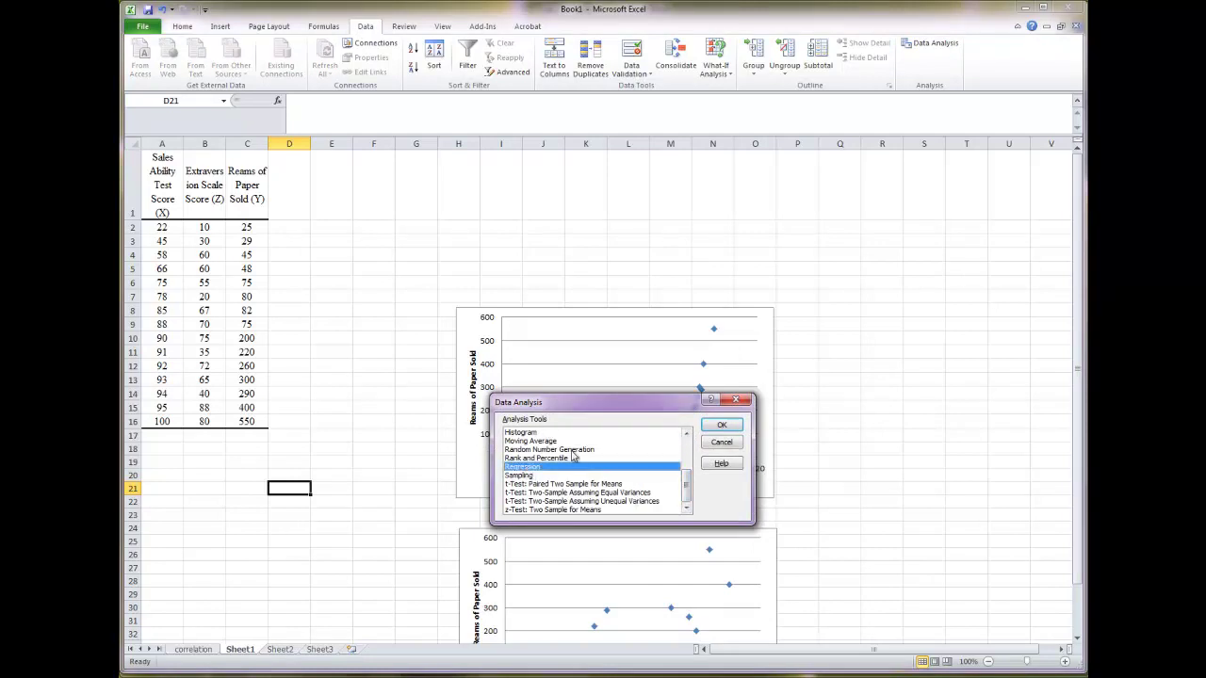
left_click(722, 426)
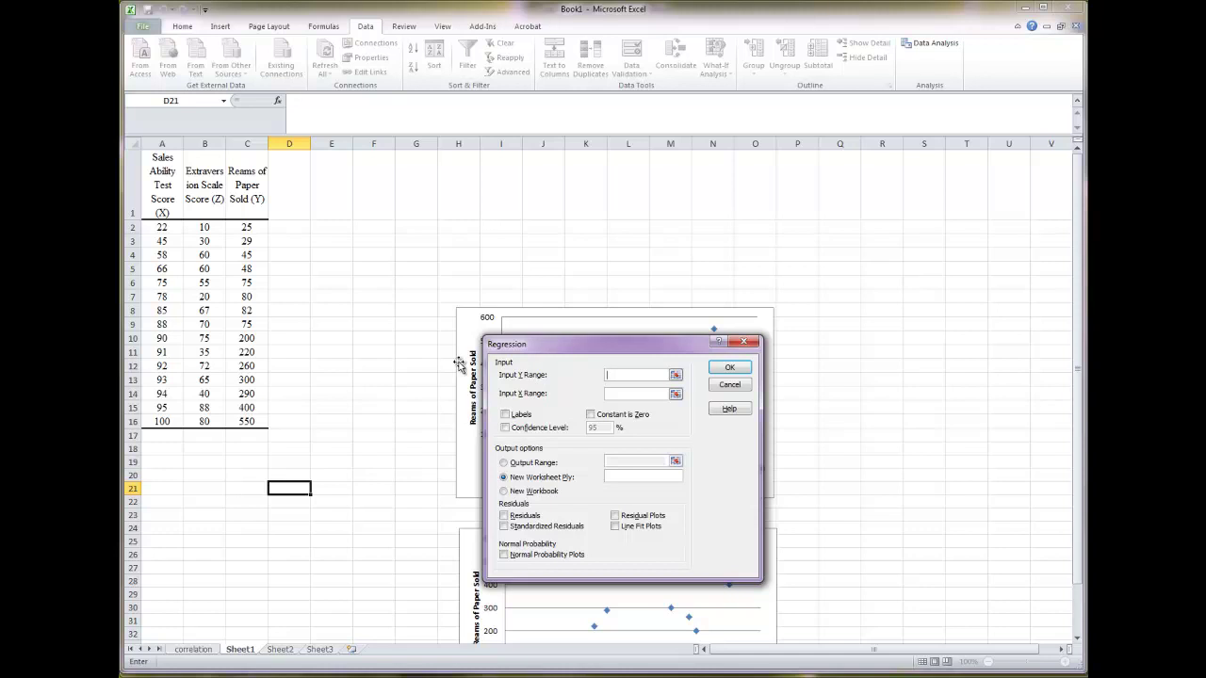
Step: Run the regression with labels, Y range C1:C16 and X range A1:A16, sending the output to a new worksheet named regression
left_click_drag(242, 164, 250, 421)
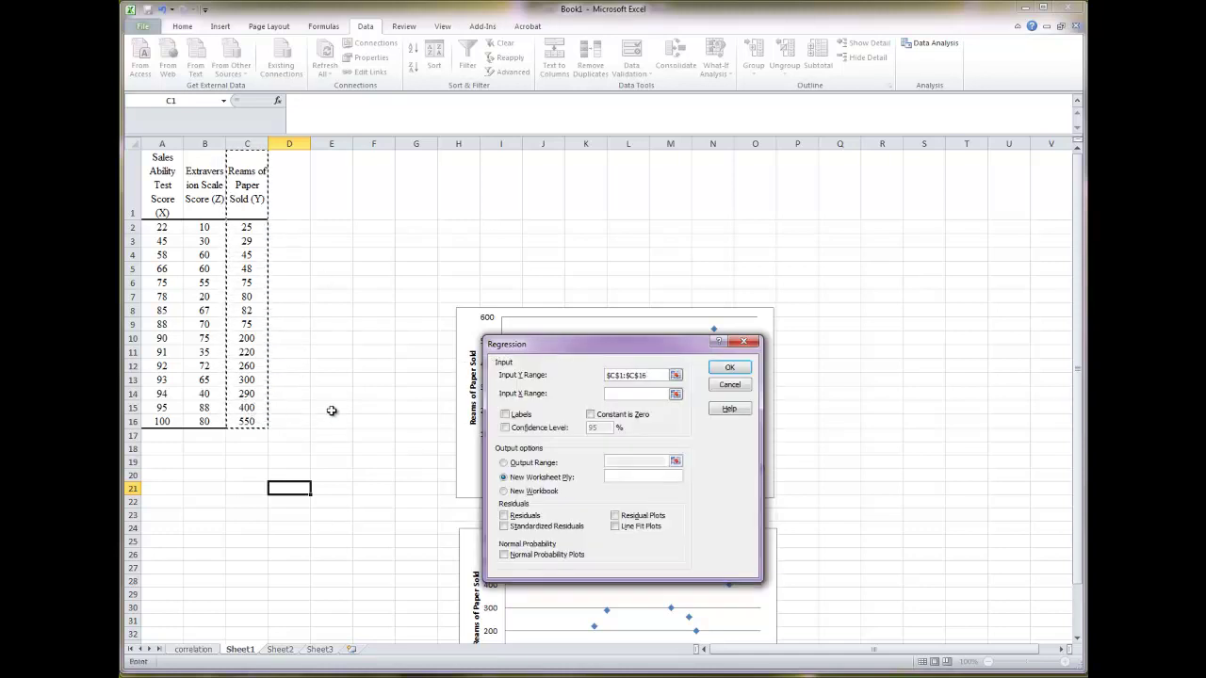
left_click(613, 394)
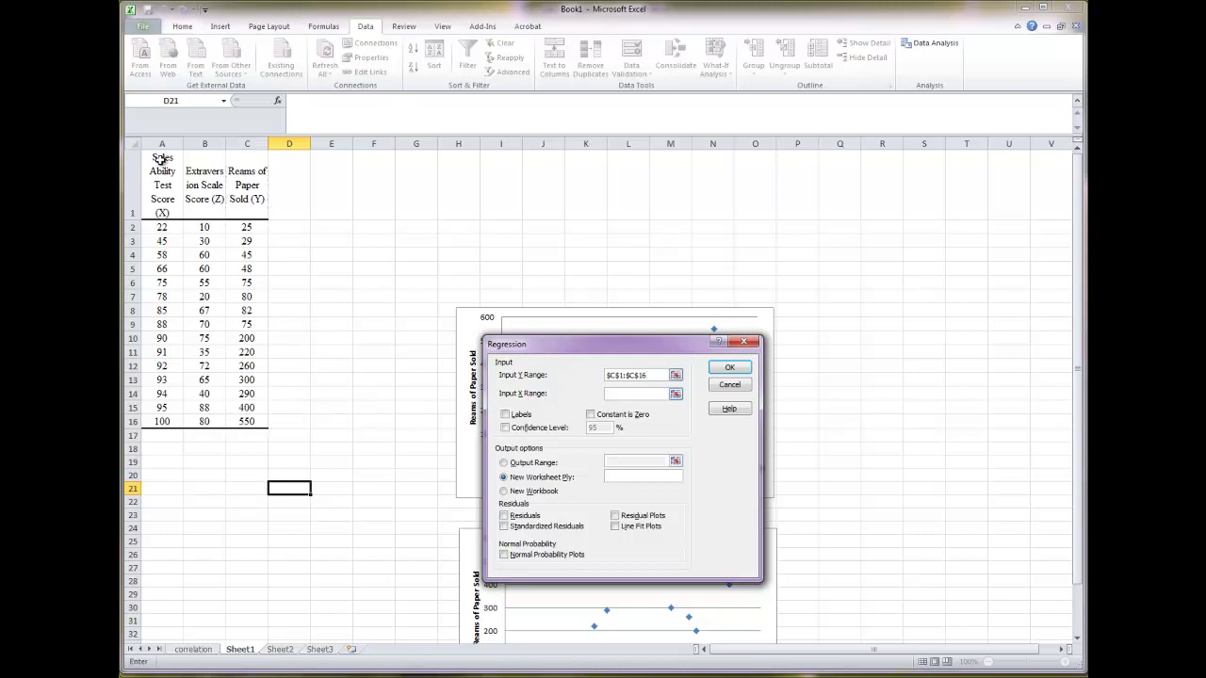
left_click_drag(162, 158, 164, 421)
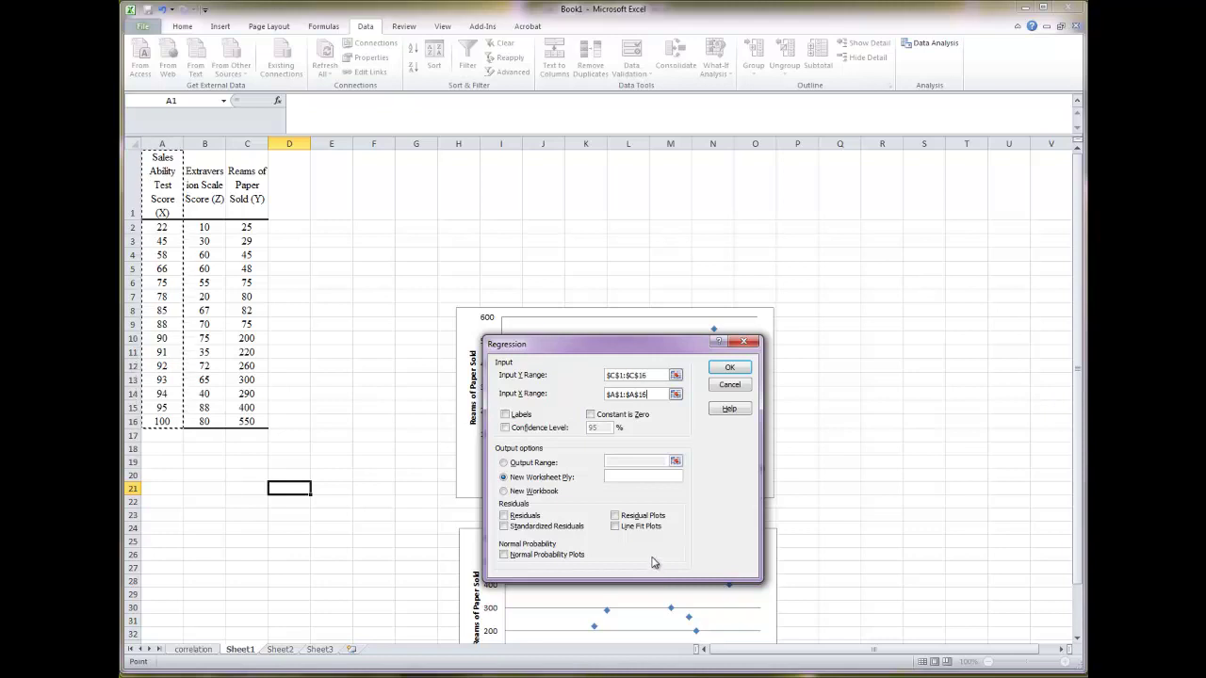
left_click(506, 415)
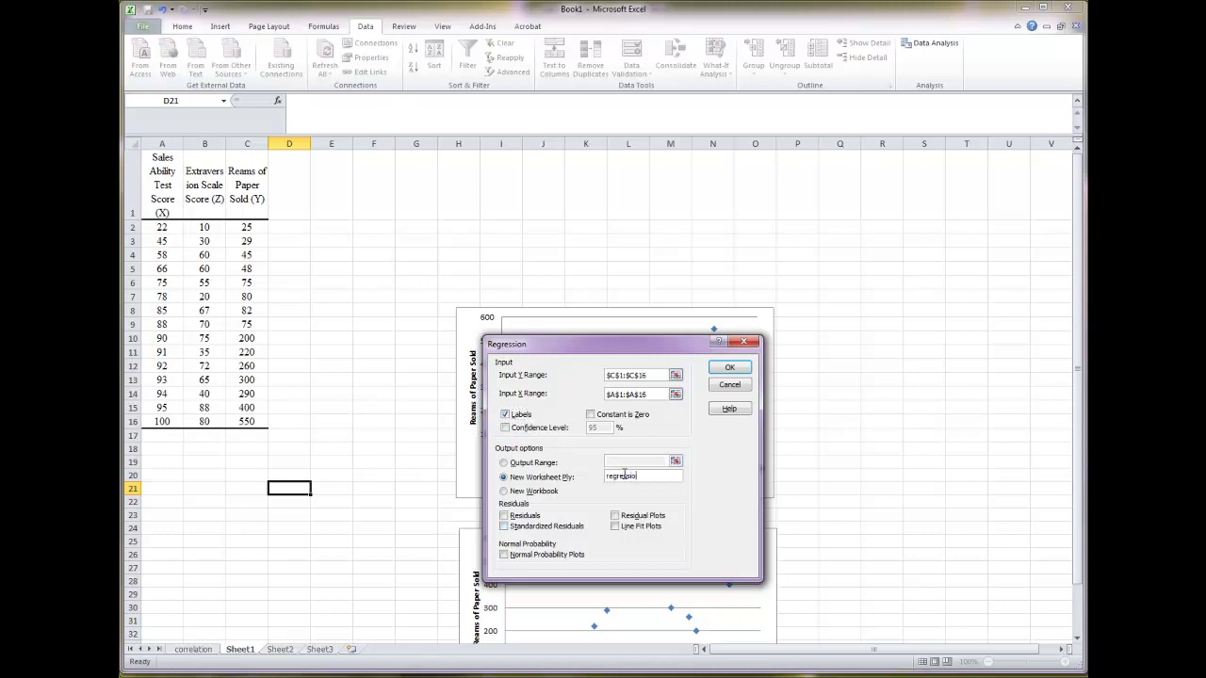
left_click(734, 366)
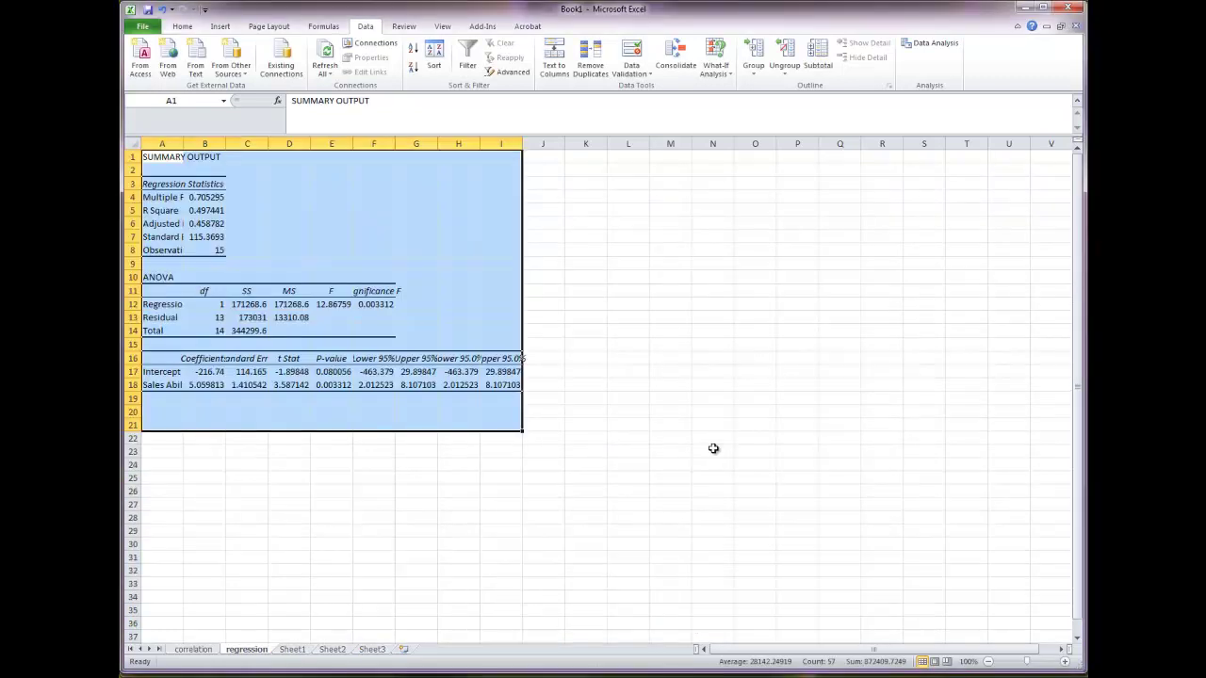
Step: Format the values in the coefficients table, B17:I18, as Number with three decimal places
left_click(556, 457)
left_click_drag(217, 373, 499, 384)
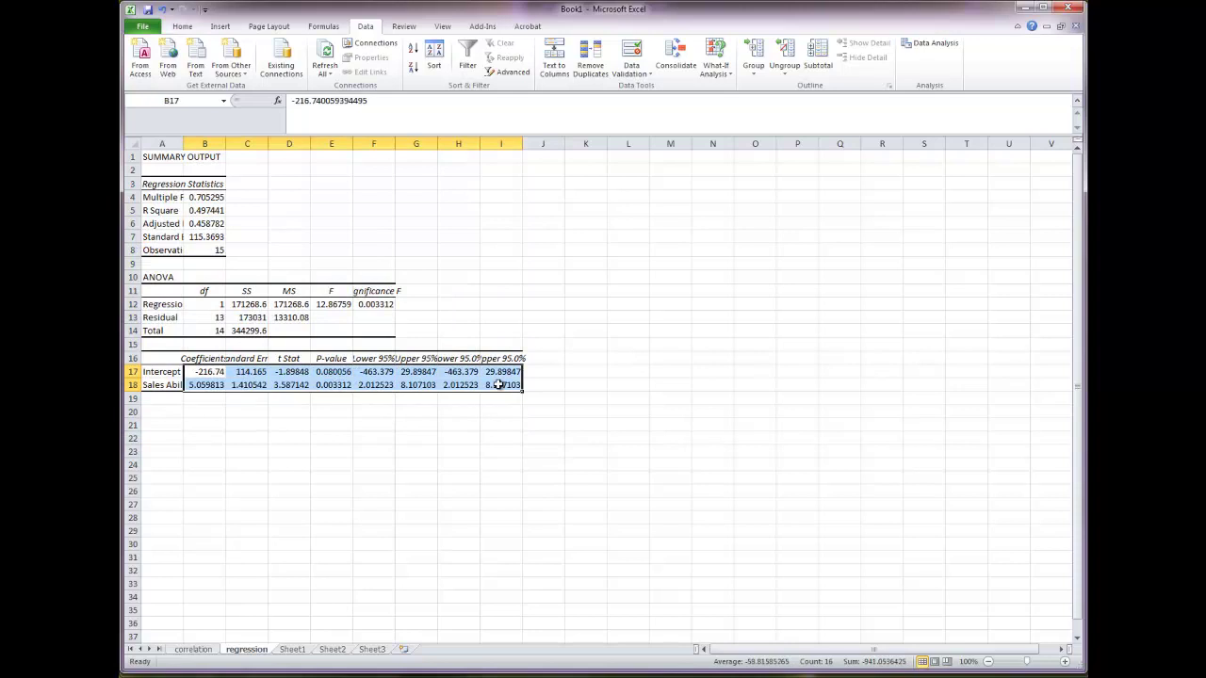
left_click(499, 384)
left_click_drag(215, 373, 505, 381)
right_click(505, 378)
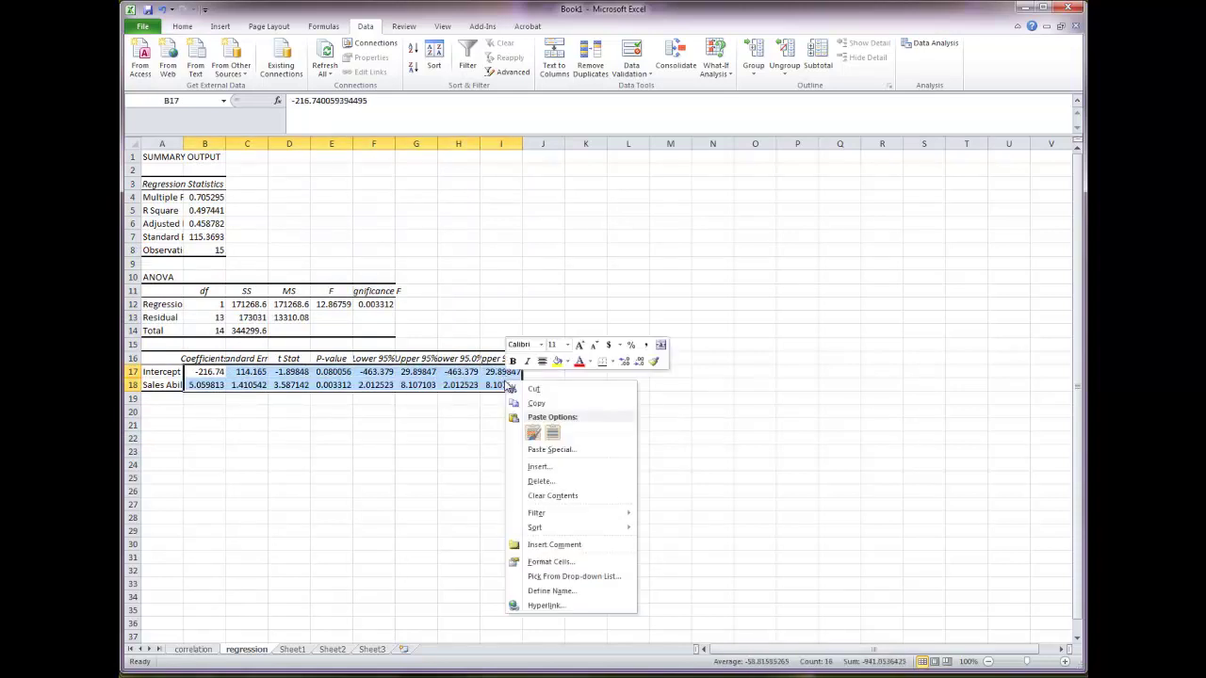
left_click(586, 570)
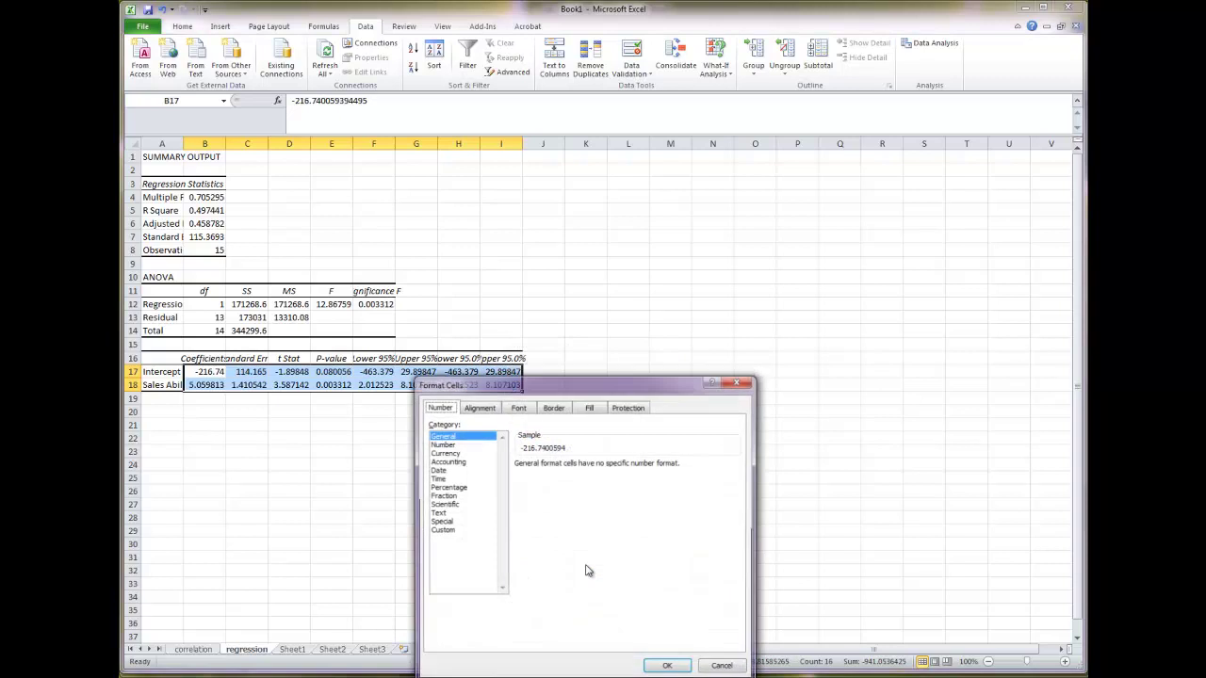
left_click(451, 445)
left_click(601, 463)
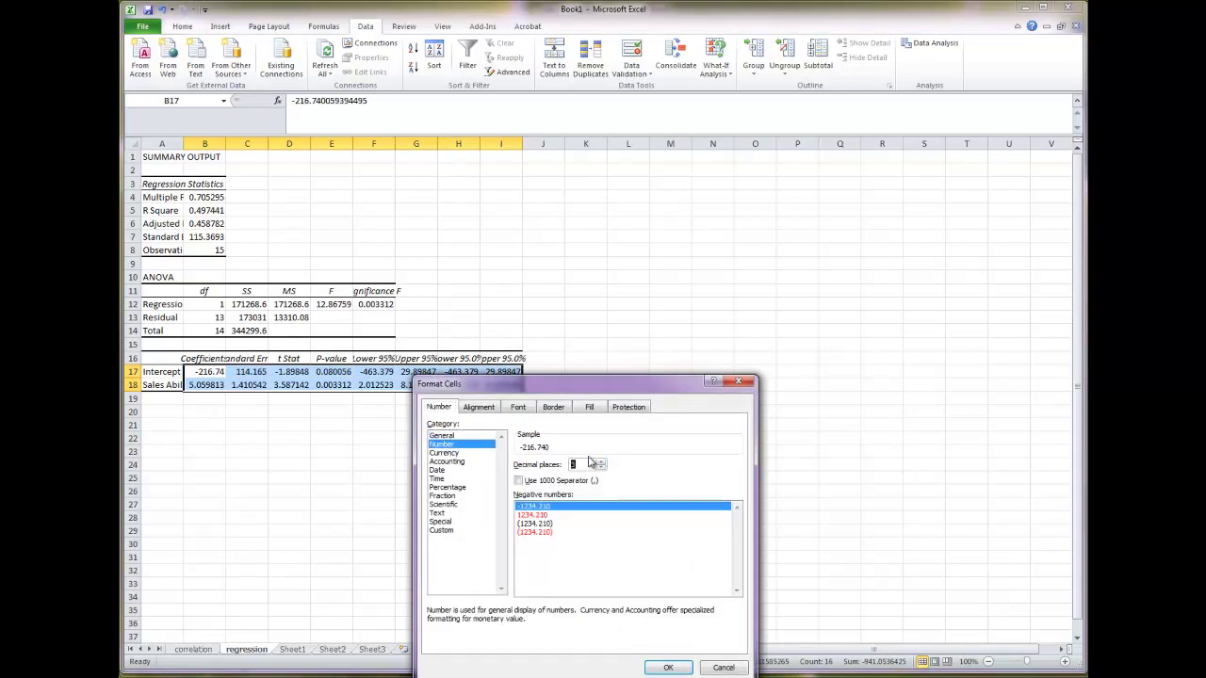
left_click(673, 667)
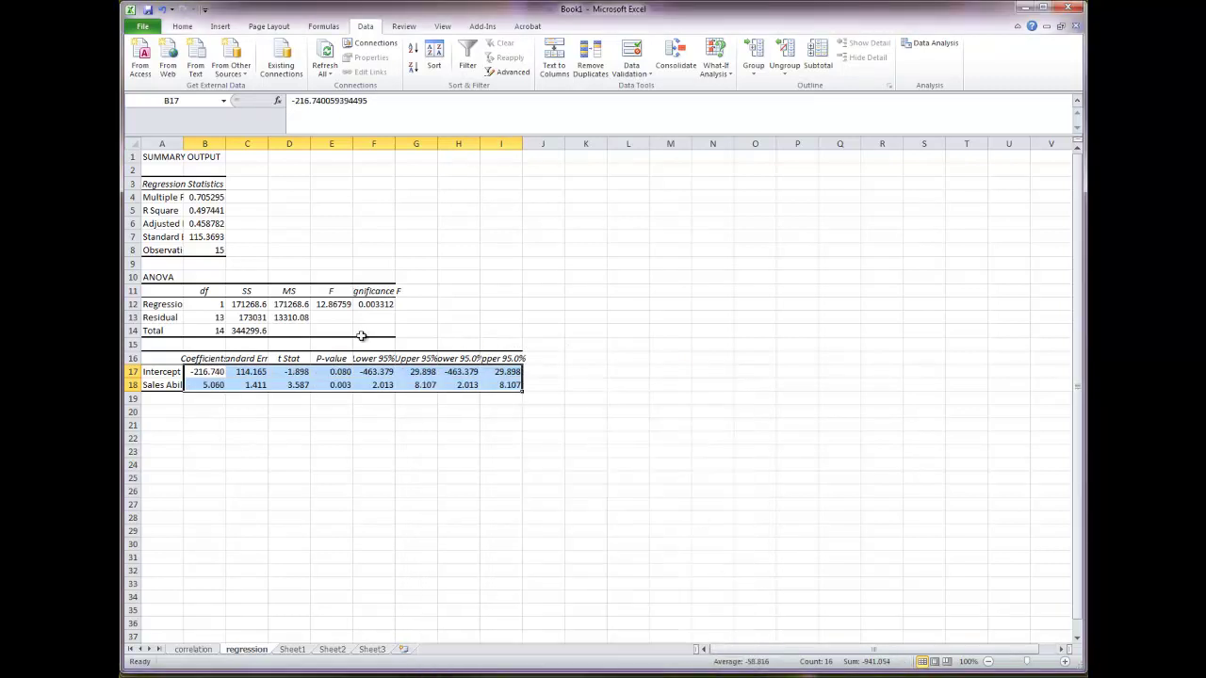
Step: Format the ANOVA table values, B12:F14, as Number with three decimal places
left_click_drag(220, 304, 367, 328)
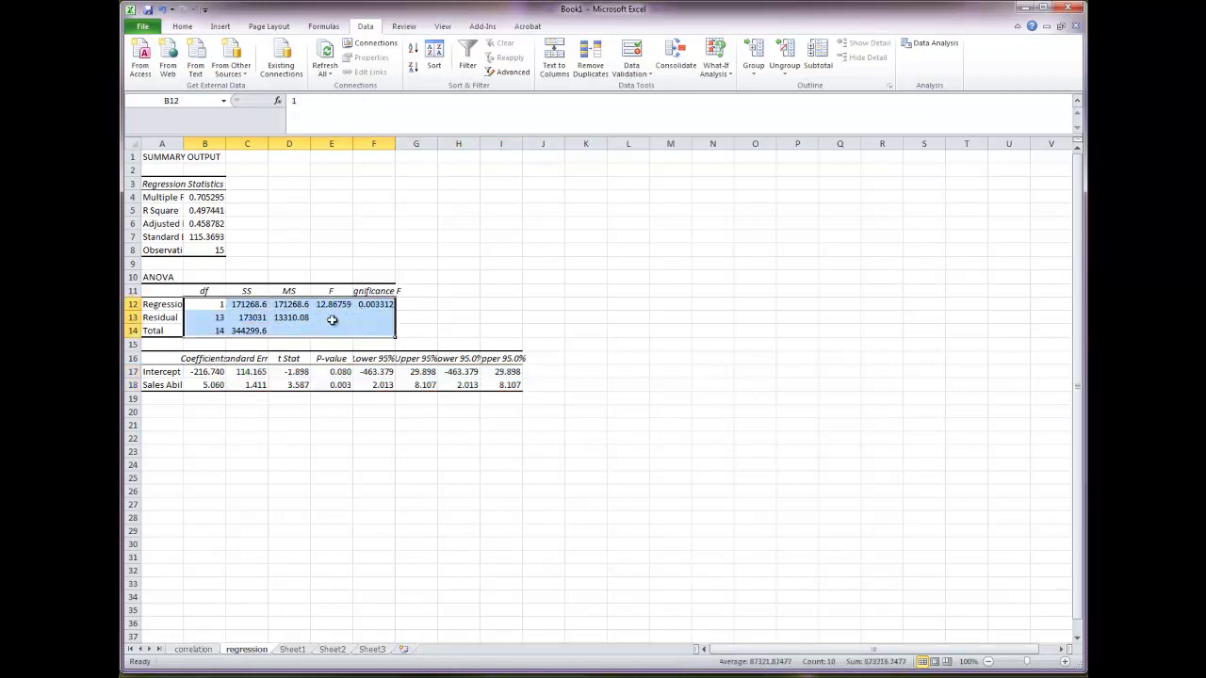
right_click(332, 320)
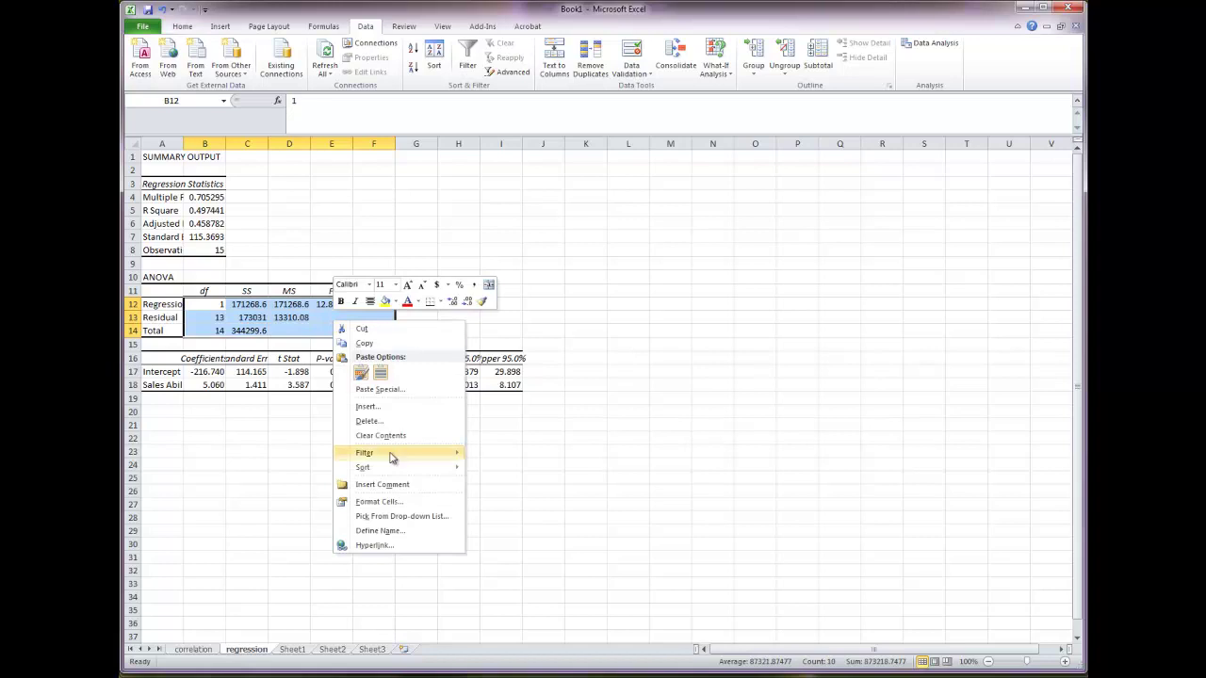
left_click(381, 502)
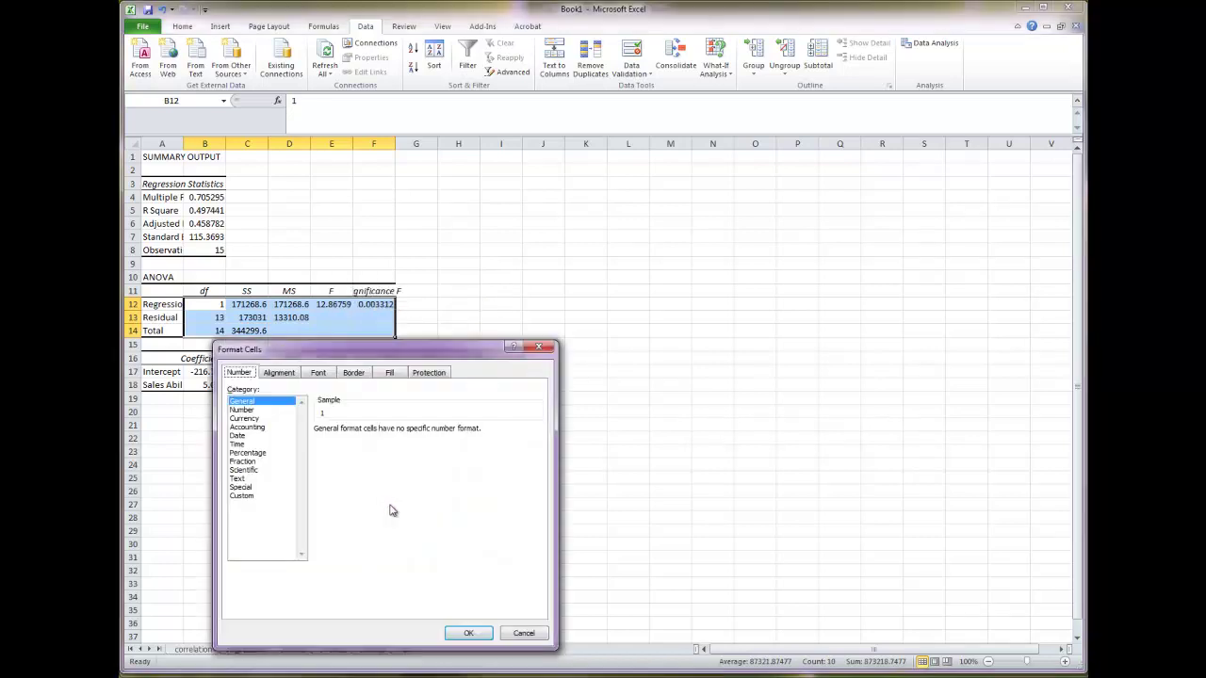
left_click(247, 411)
left_click(402, 427)
left_click(469, 632)
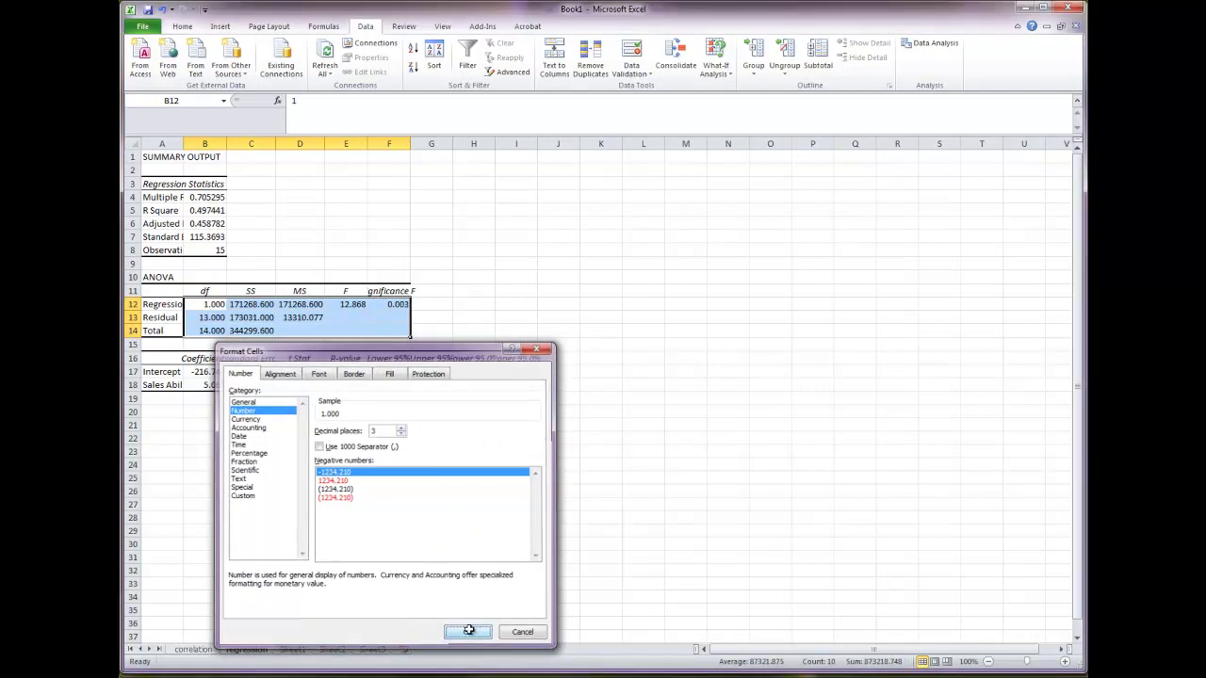
left_click(506, 519)
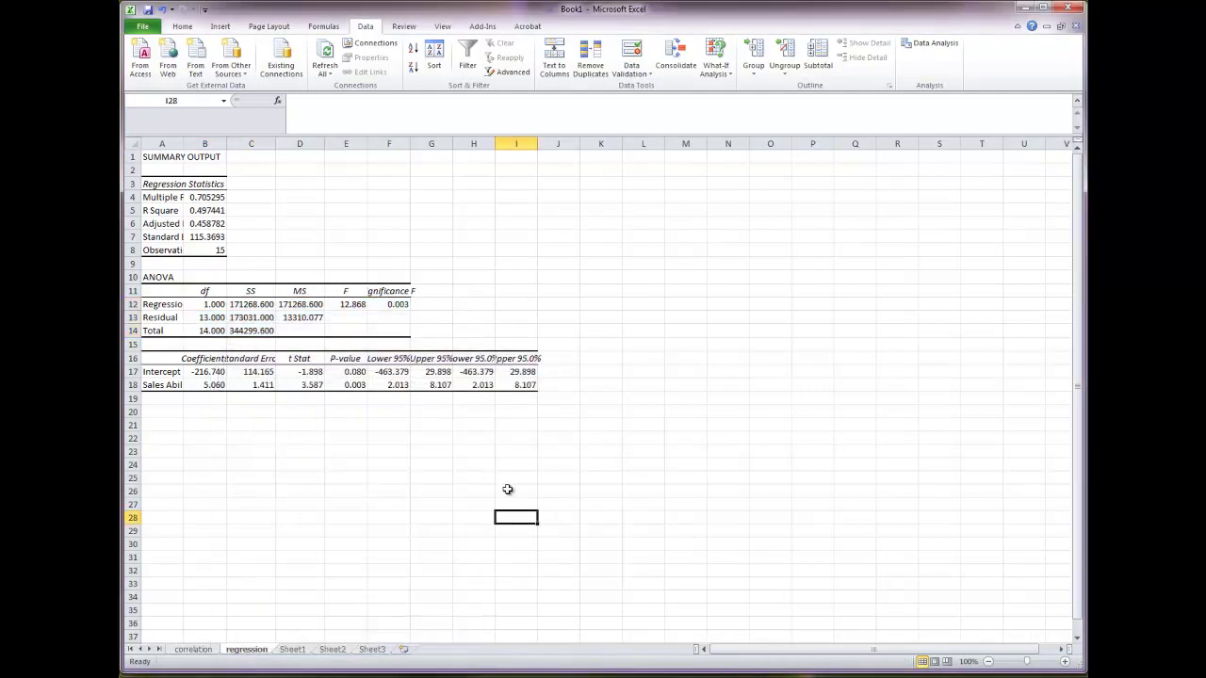
Step: Autofit the widths of columns A to I so the regression output's labels and headings show in full
left_click_drag(185, 147, 184, 147)
double_click(185, 147)
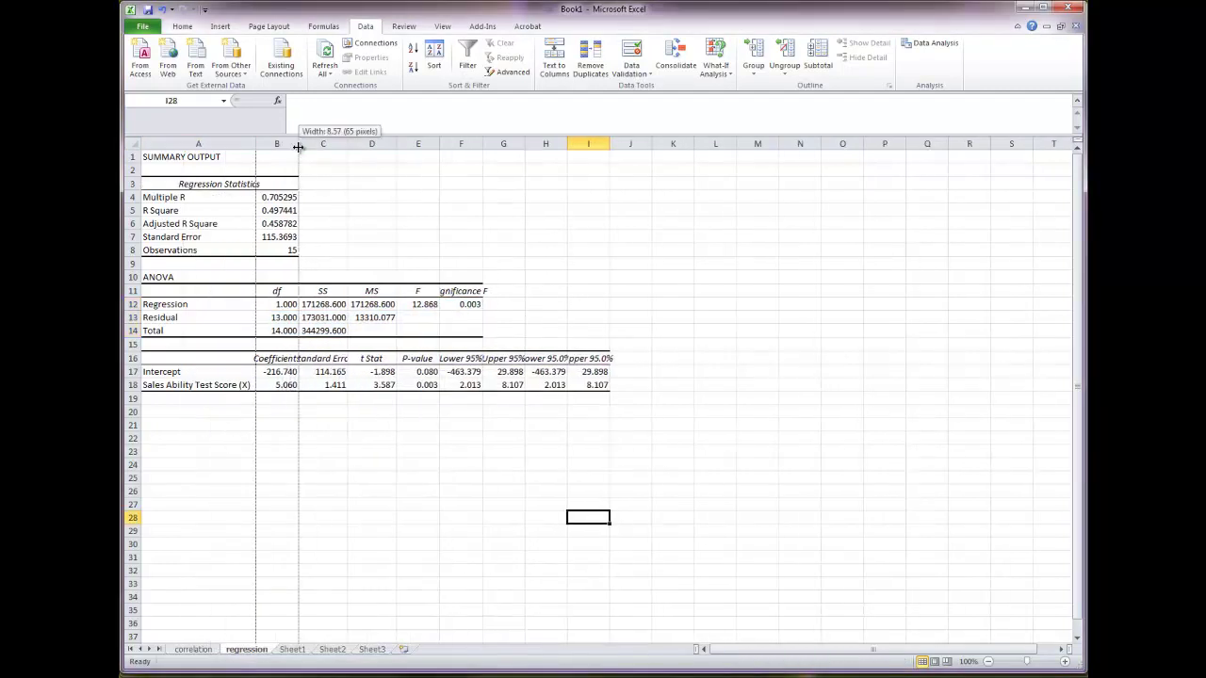
double_click(298, 144)
double_click(360, 143)
double_click(428, 143)
double_click(470, 147)
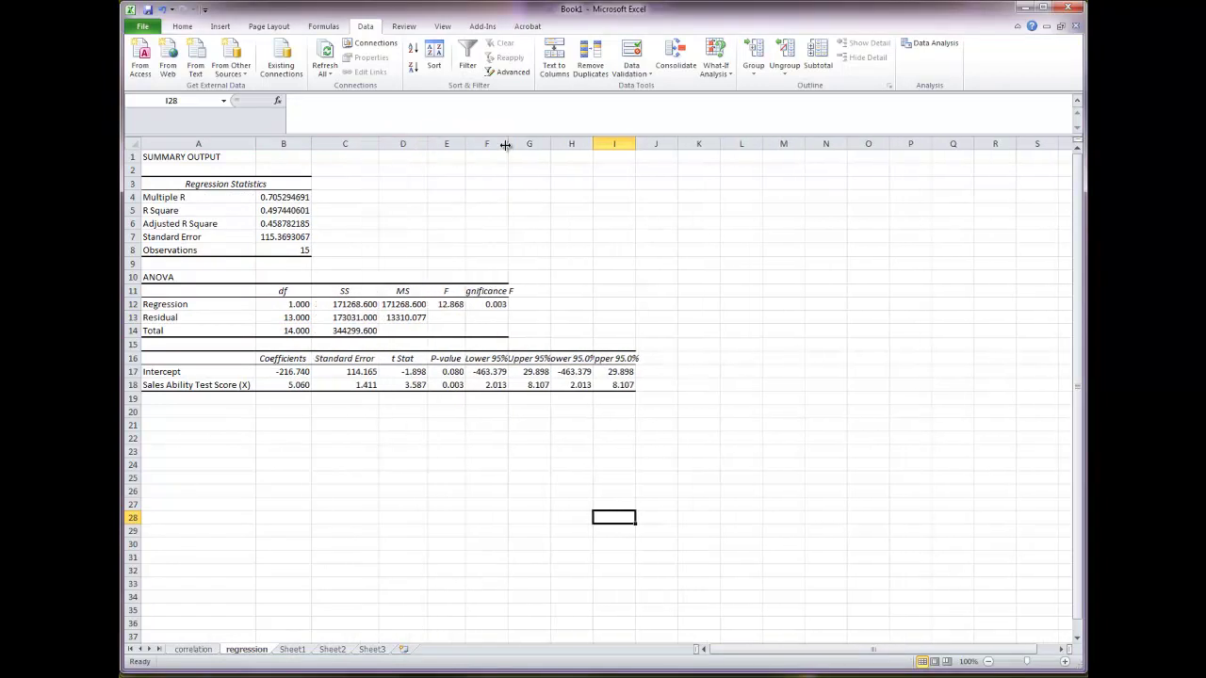
double_click(509, 143)
double_click(569, 143)
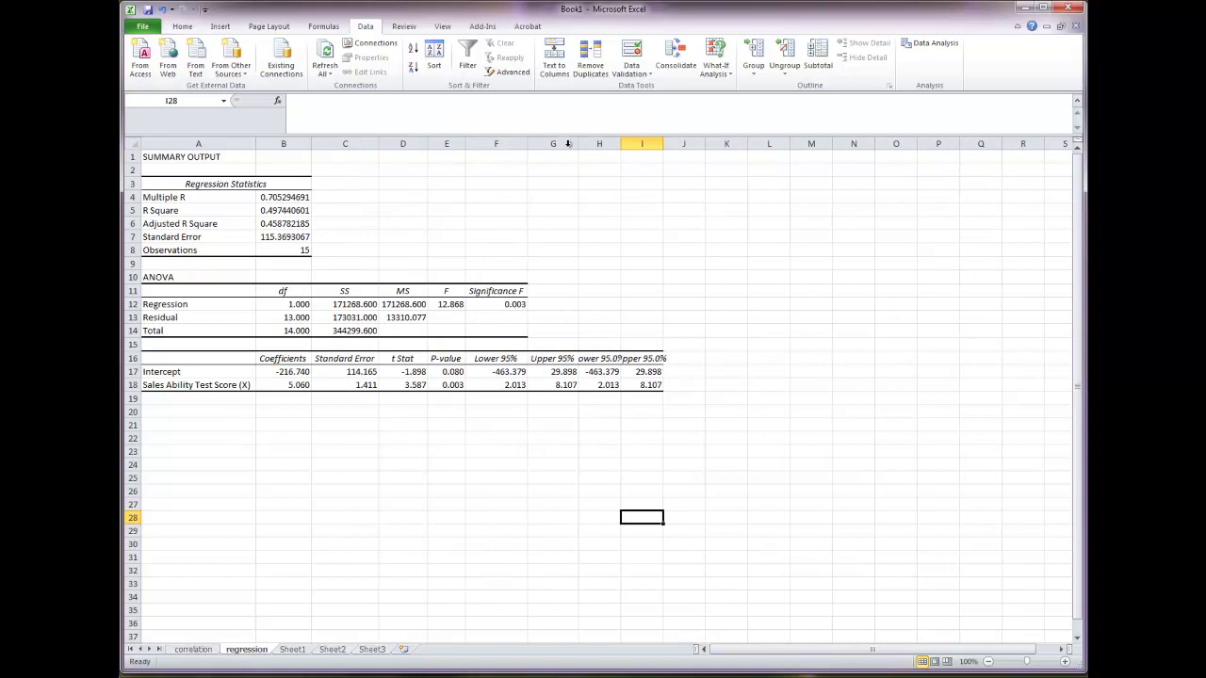
double_click(621, 143)
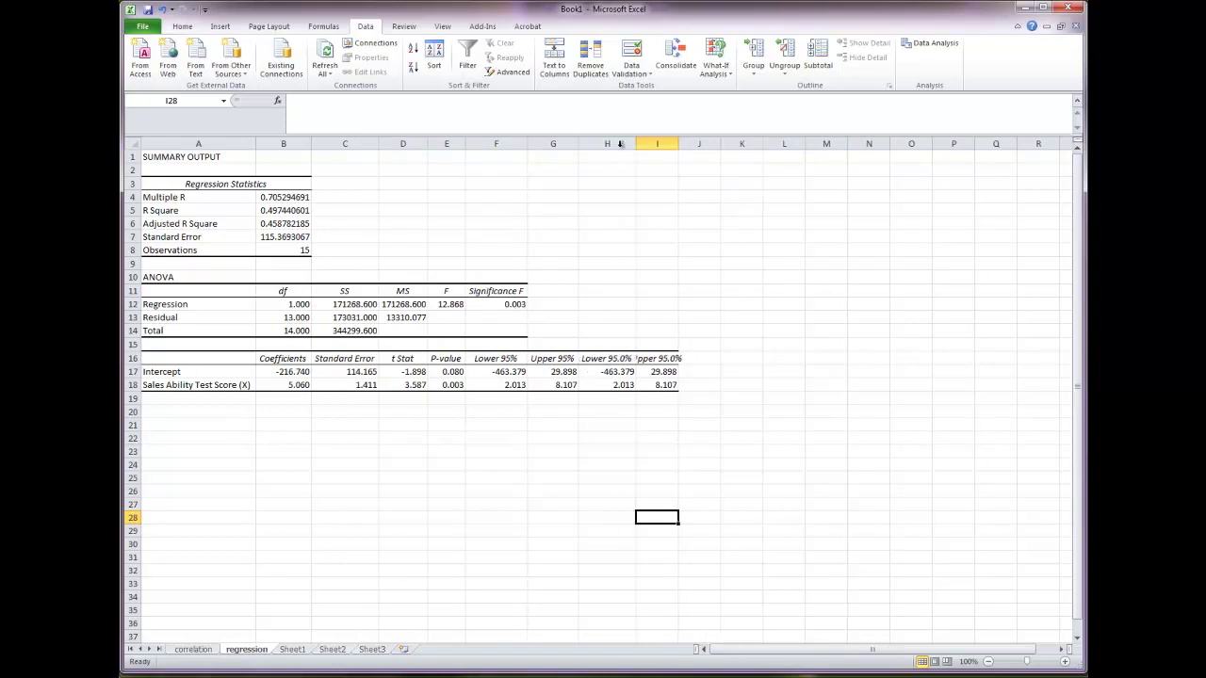
double_click(678, 145)
left_click(457, 453)
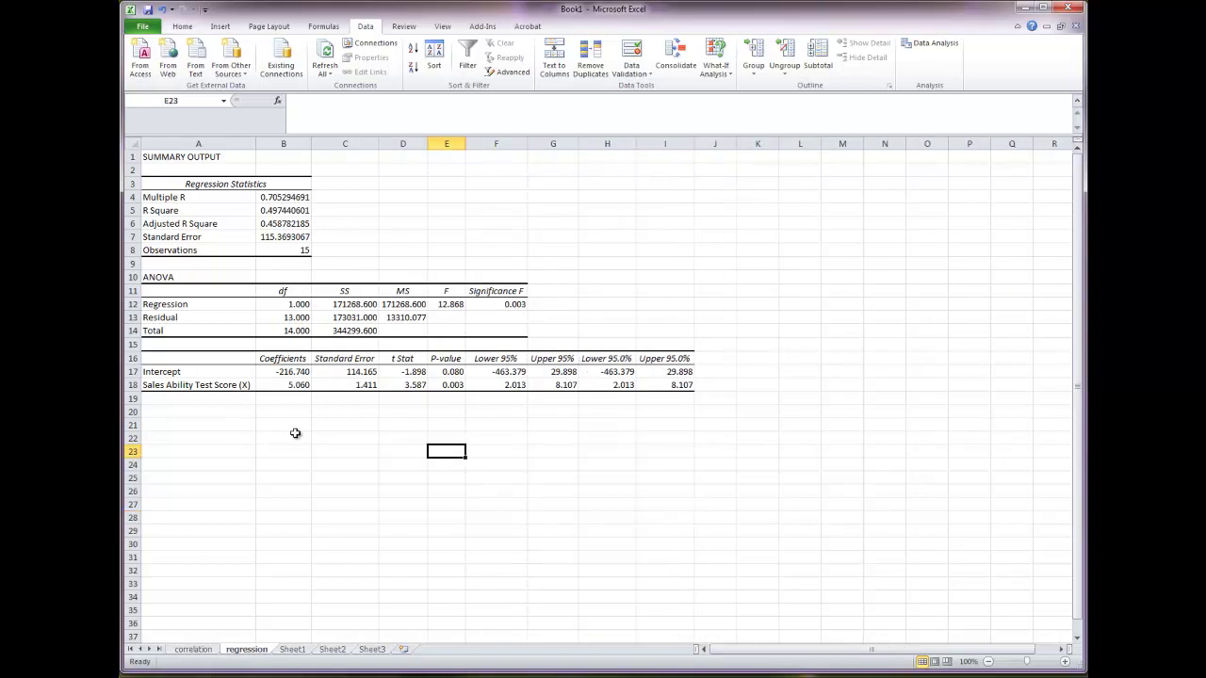
Step: Copy the ANOVA and coefficients output, A10:I18, after checking the Sales Ability and Reams of Paper Sold coefficient on the correlation sheet
left_click_drag(158, 280, 678, 386)
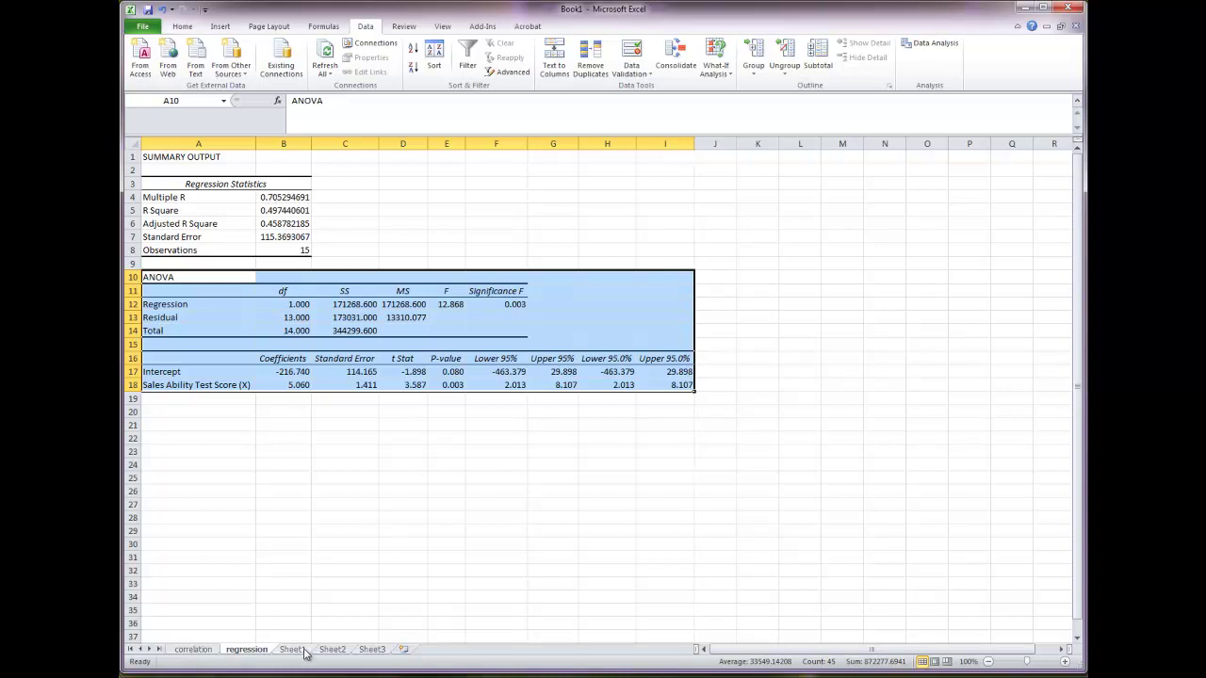
left_click(198, 650)
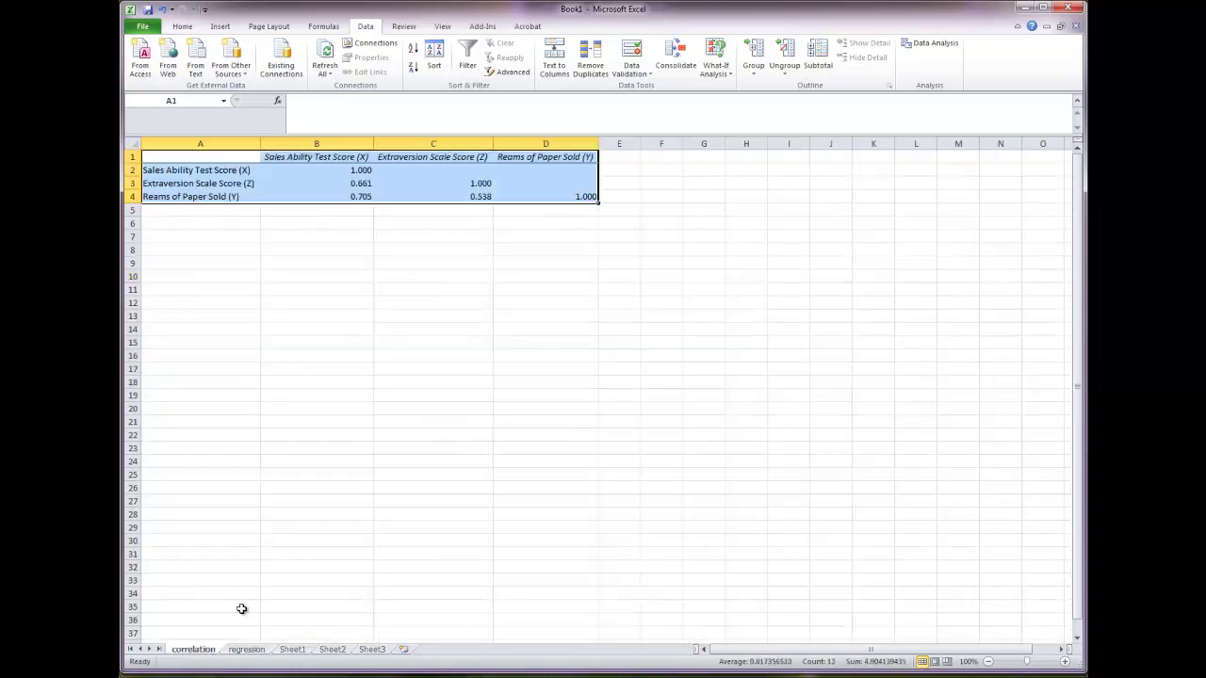
left_click(359, 195)
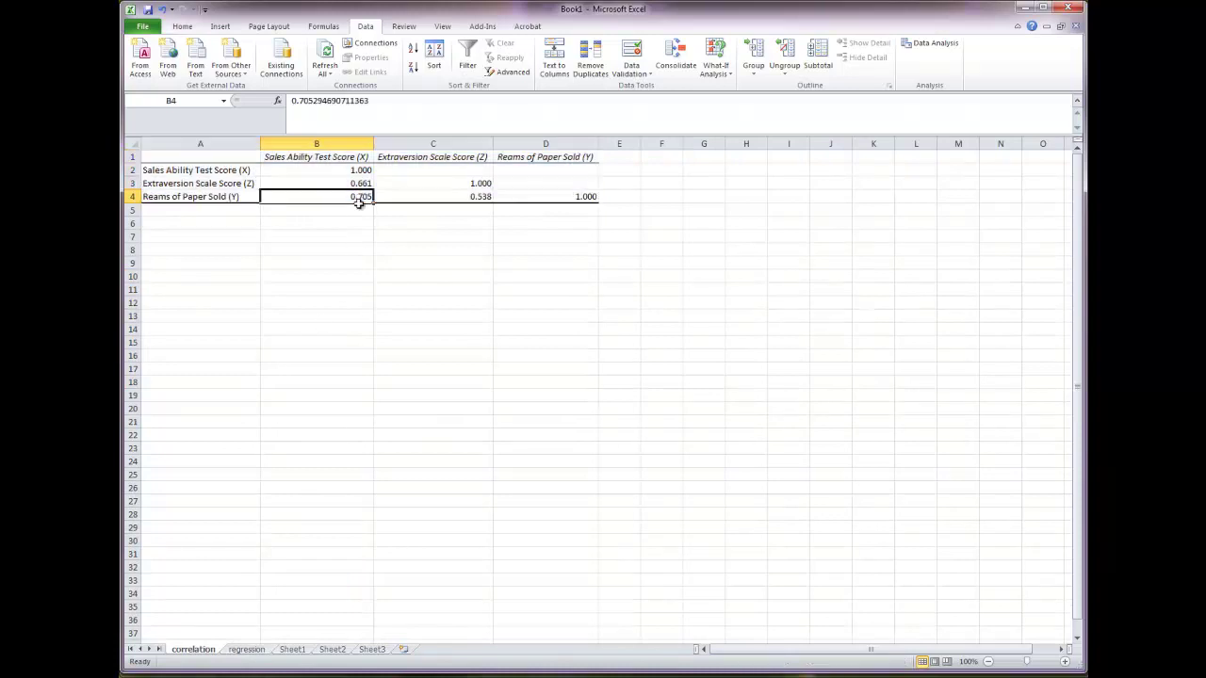
left_click(250, 652)
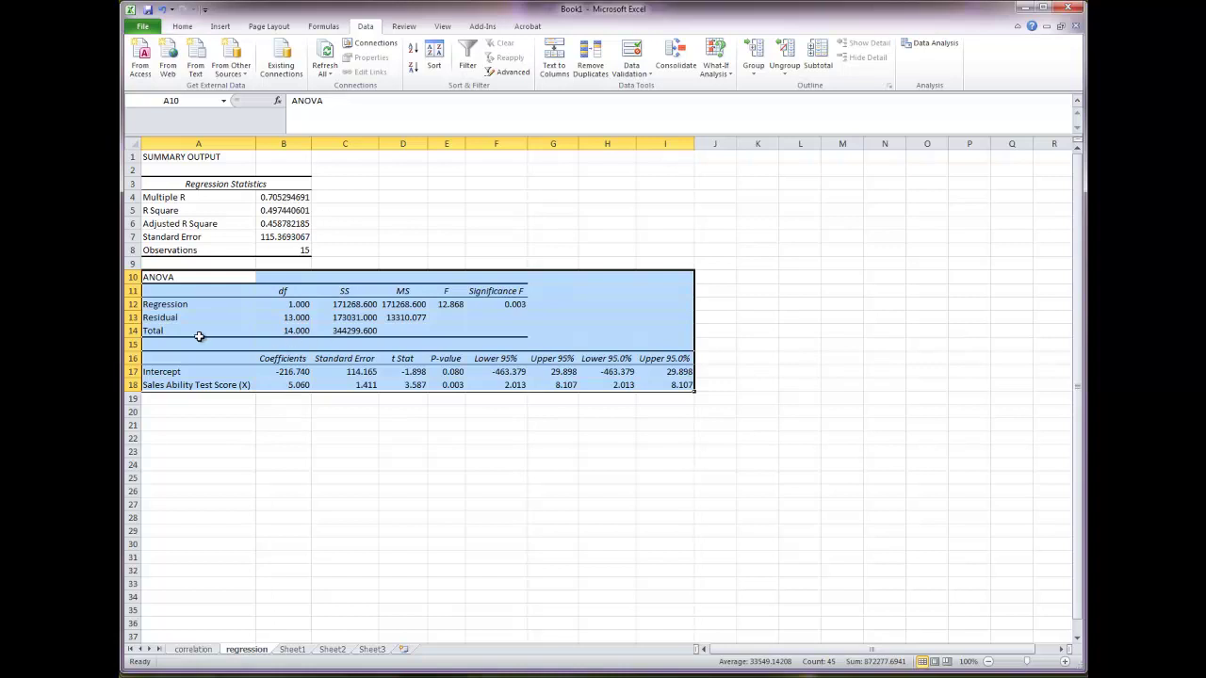
key("ctrl+c")
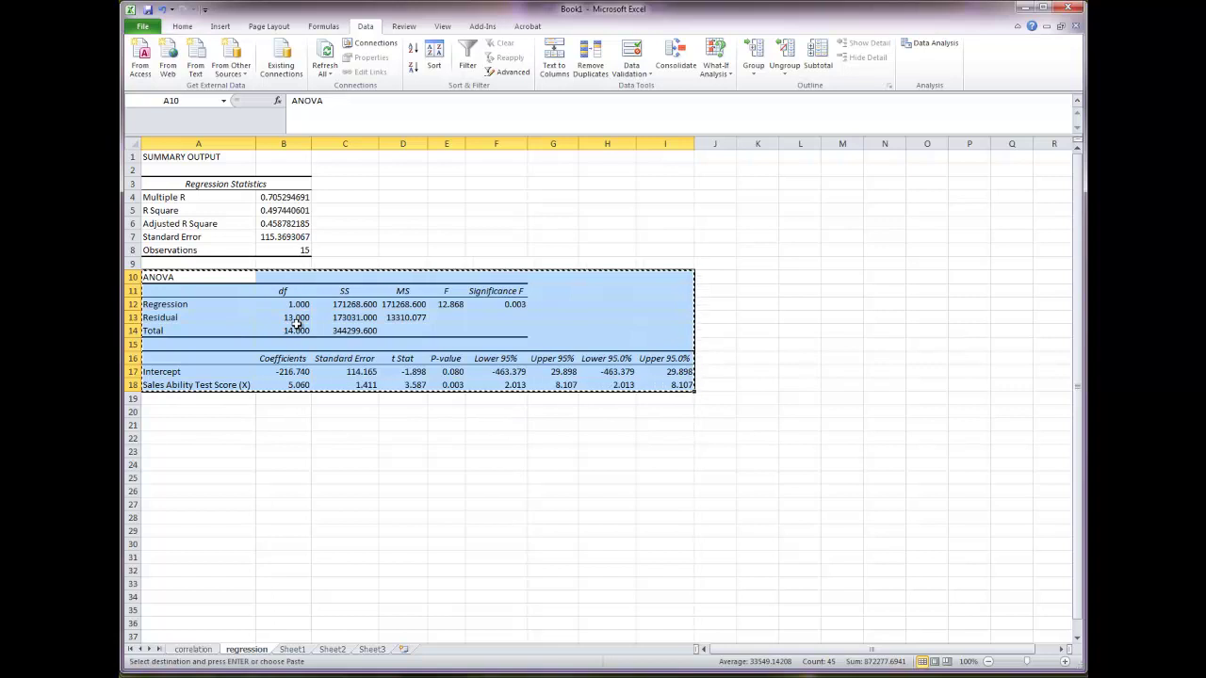
Step: Switch to the Lab 4 Assignment in Word and insert a page break before question 9
key("alt+Tab")
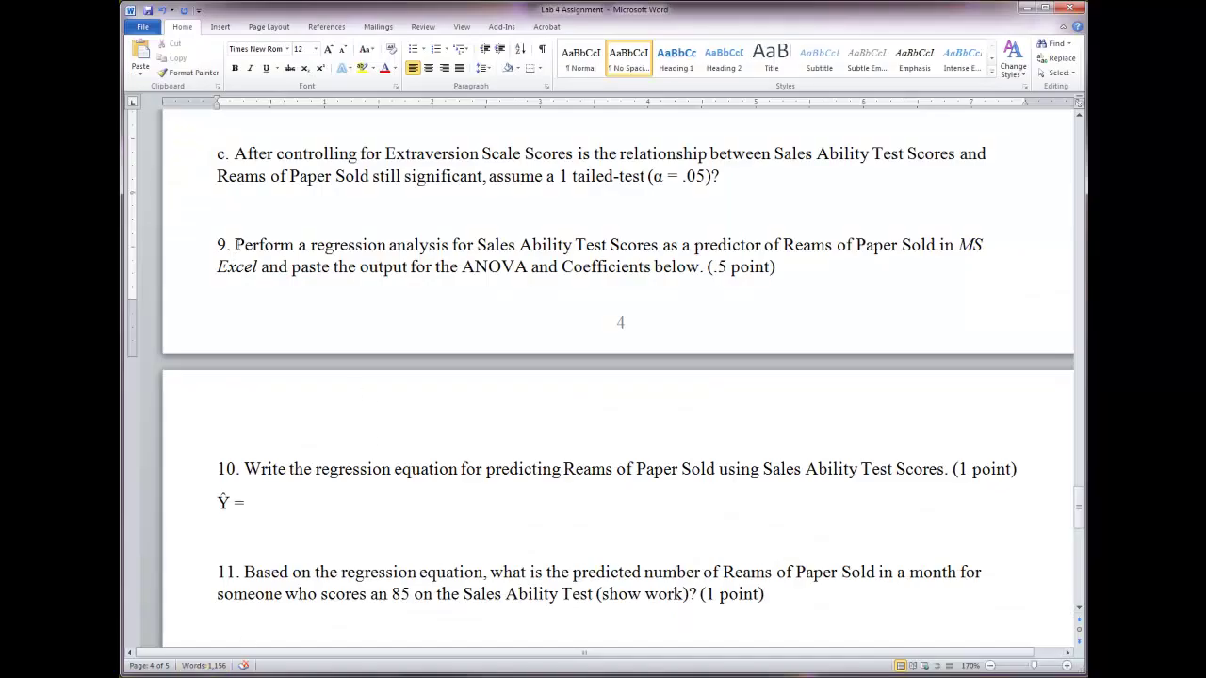
left_click(218, 245)
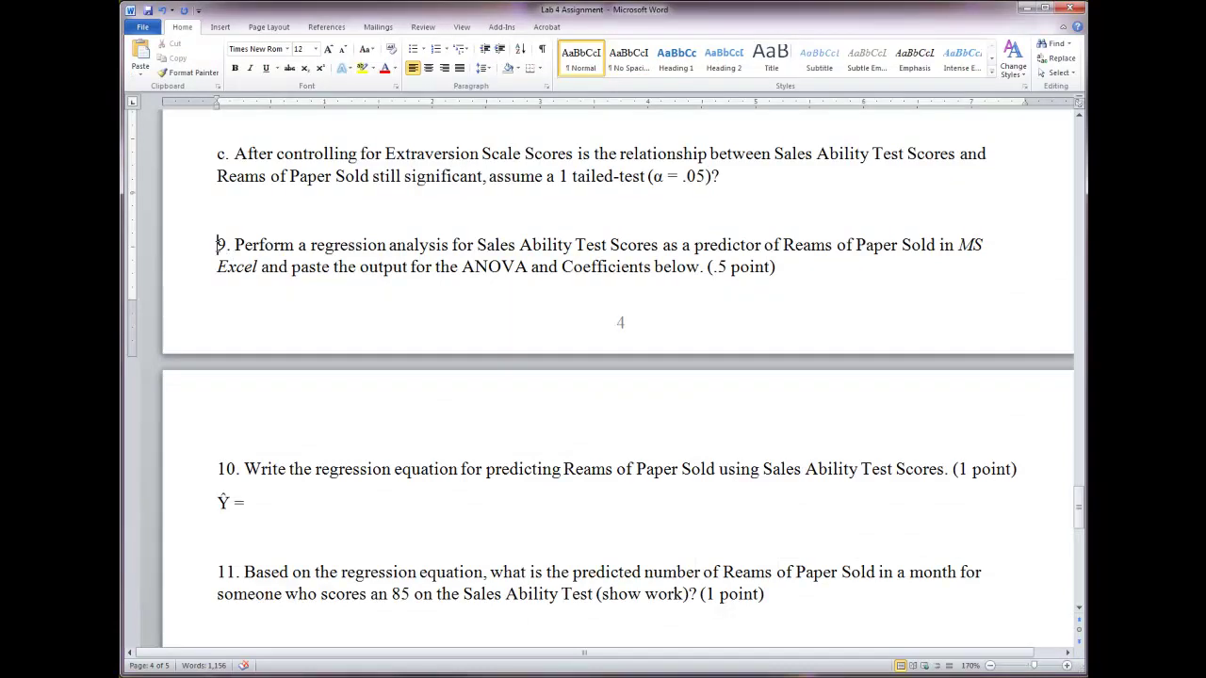
key("ctrl+Return")
Step: Paste the copied regression output below question 9 as a Picture (Enhanced Metafile)
left_click(235, 486)
left_click(139, 70)
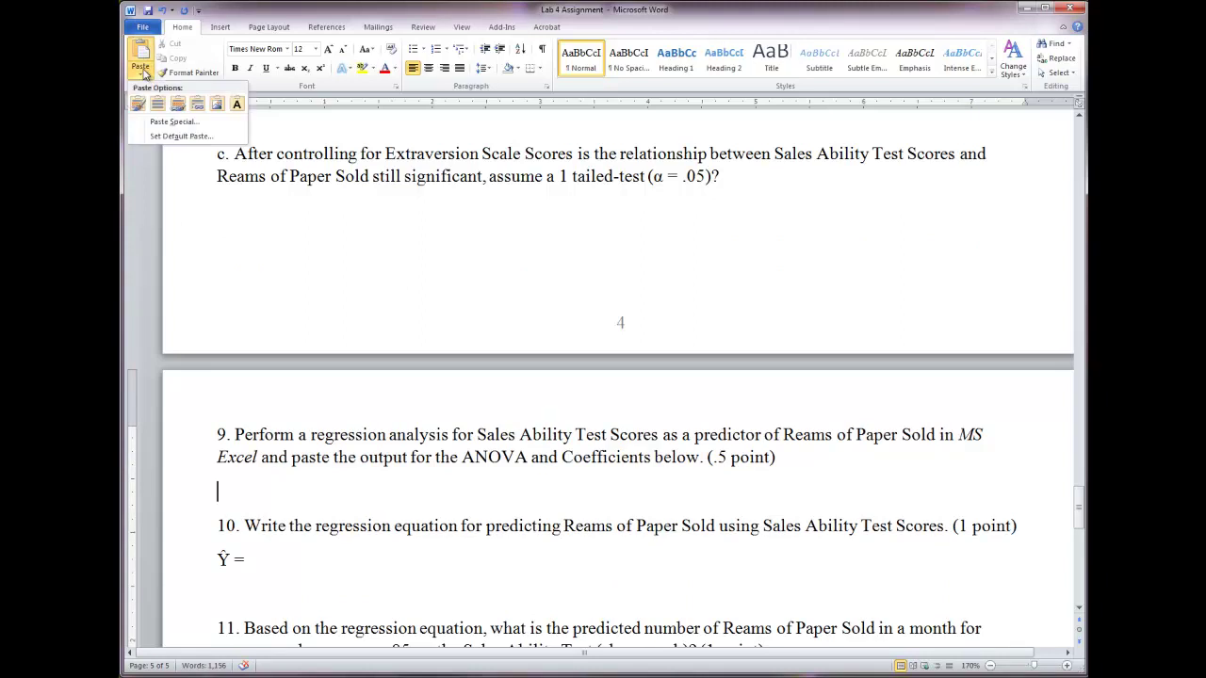
left_click(170, 122)
left_click(508, 314)
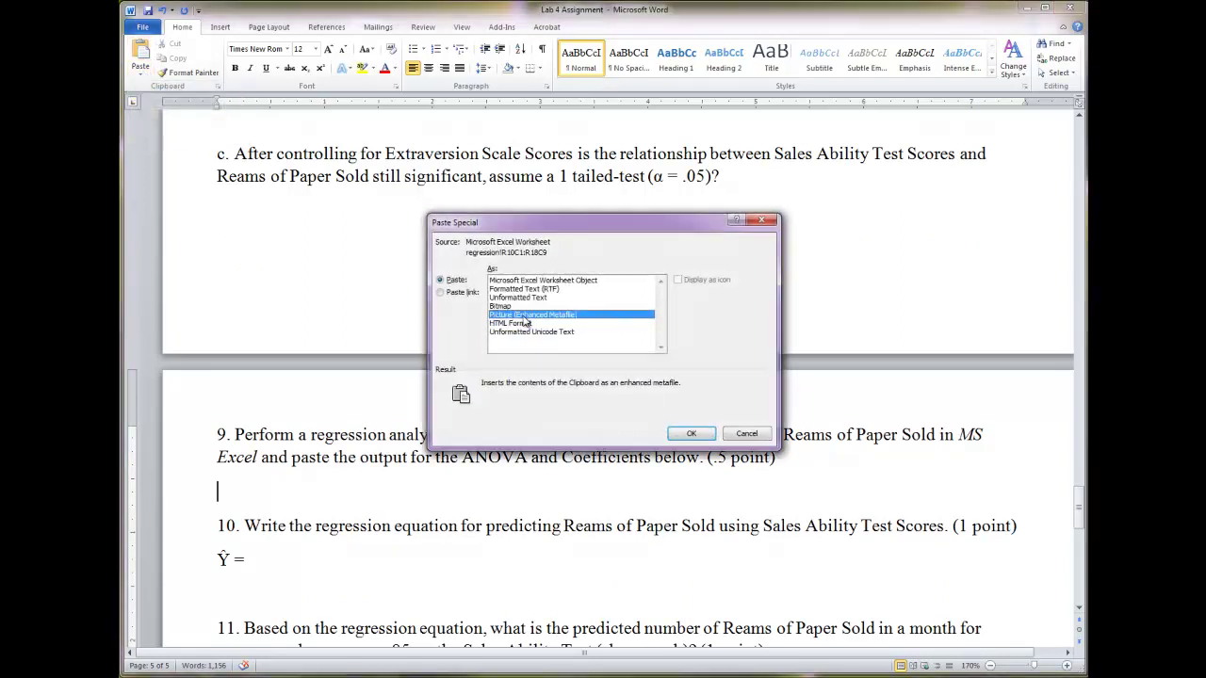
left_click(708, 433)
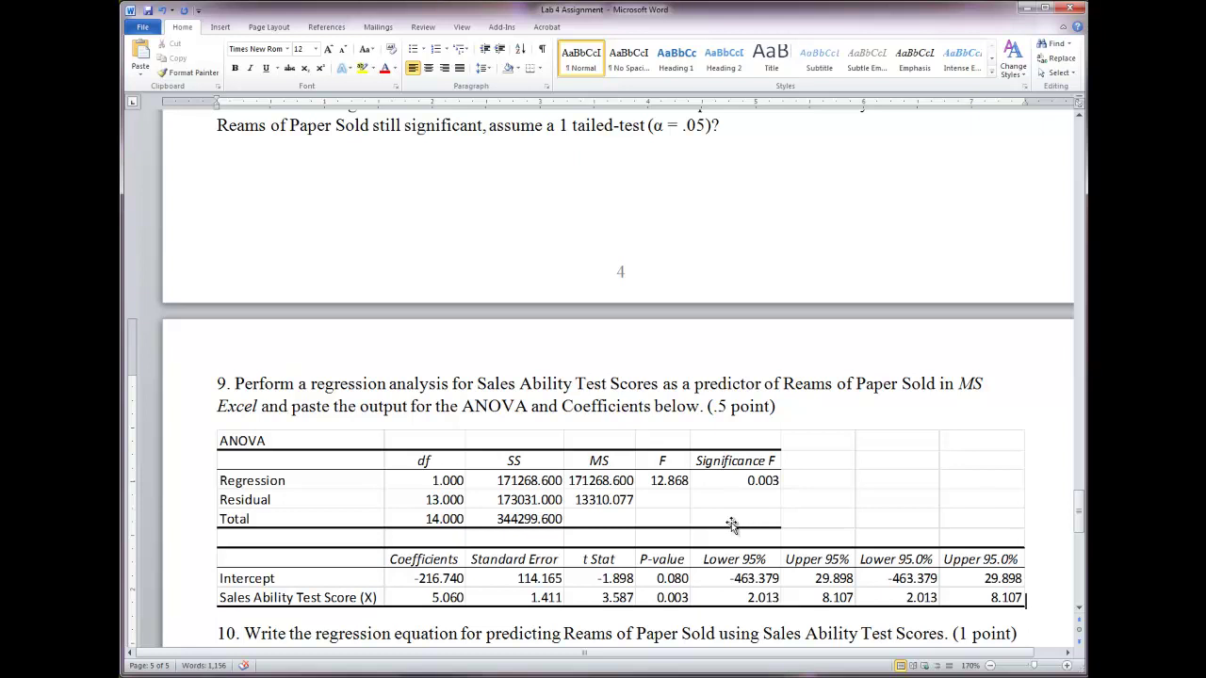
Step: Write the regression equation b(X) + a after Ŷ = under question 10 and replace b with the slope 5.060
scroll(735, 525, "down", 4)
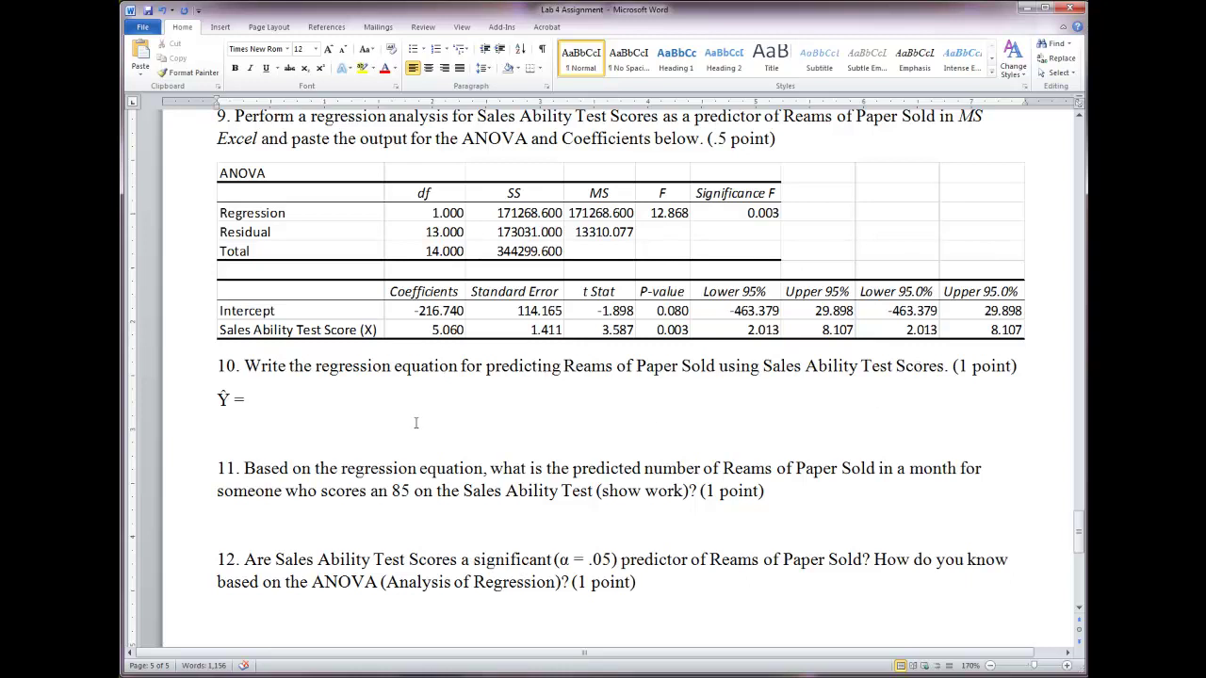
left_click(318, 402)
type("b(X) + a")
left_click_drag(250, 405, 259, 405)
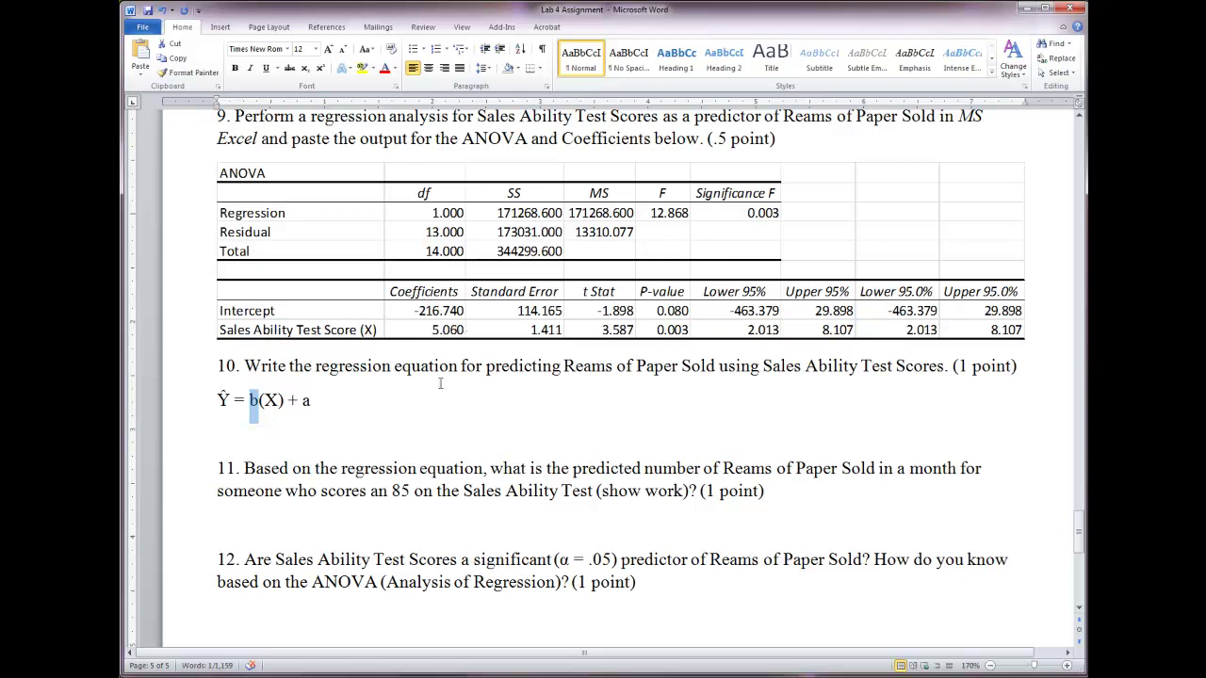
type("5.060")
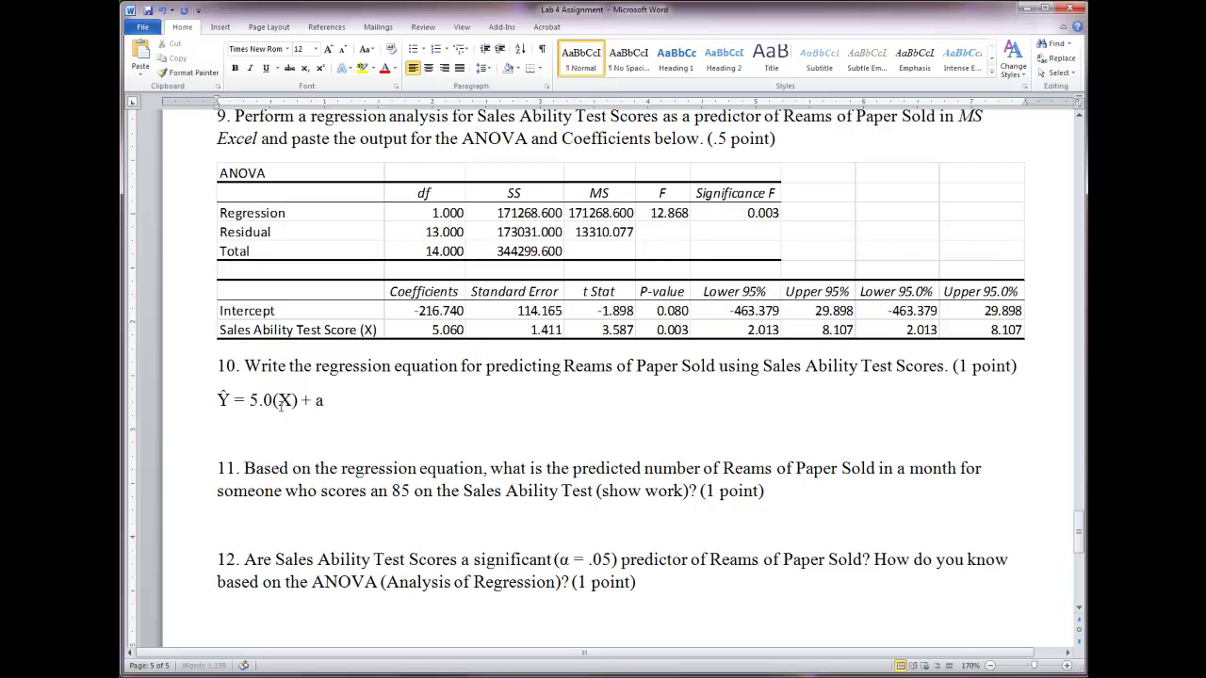